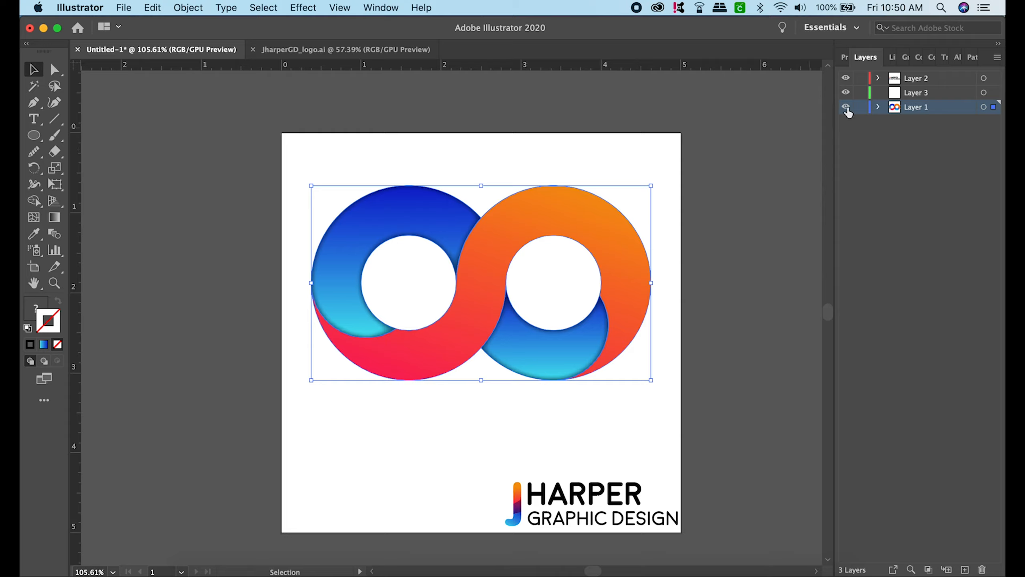
# - Hide Layer 1 and draw a circle about 2.07 in wide on Layer 3, in the artboard's upper left area
pyautogui.click(845, 108)
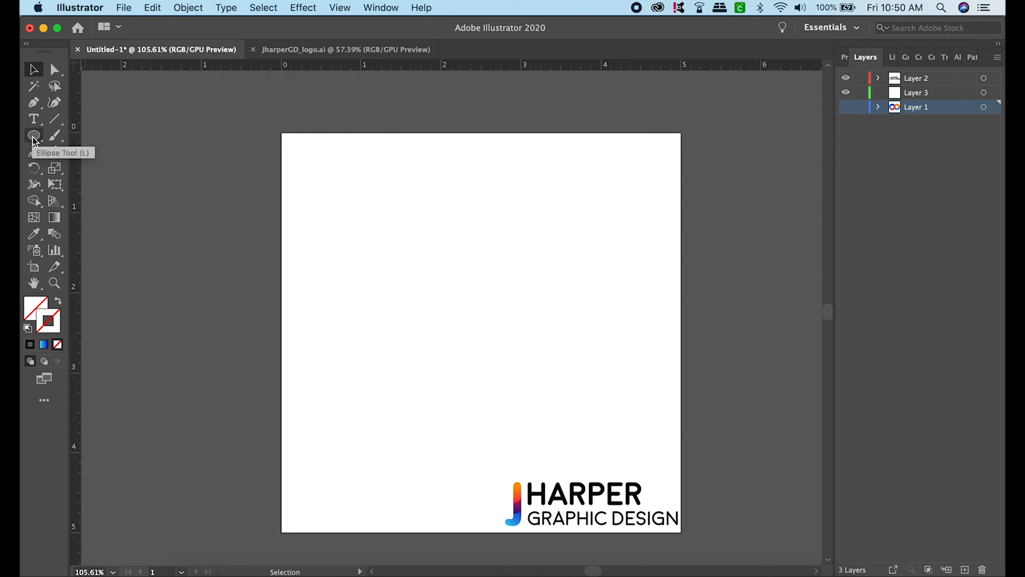
pyautogui.moveTo(34, 140); pyautogui.dragTo(76, 173)
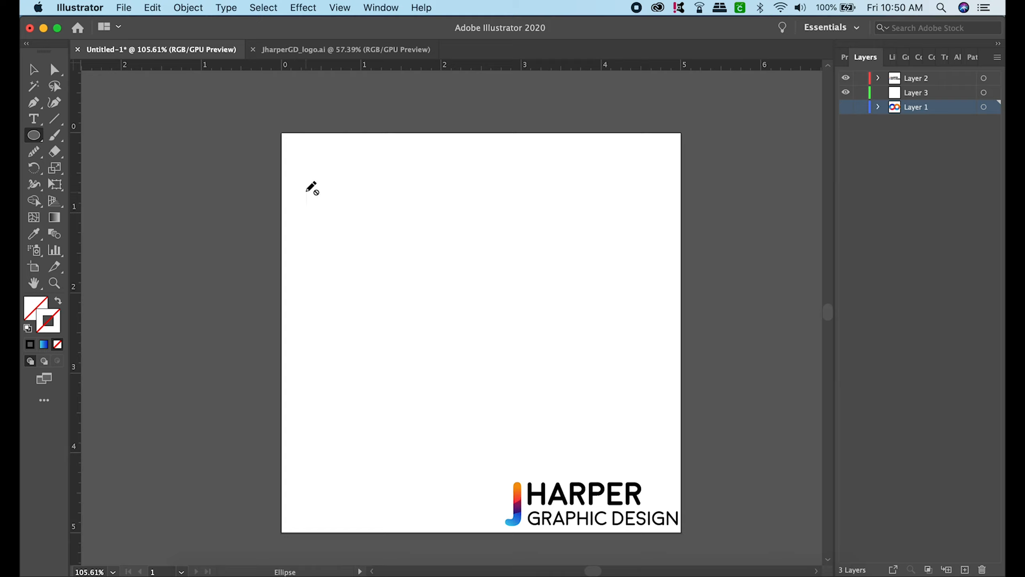
pyautogui.click(881, 94)
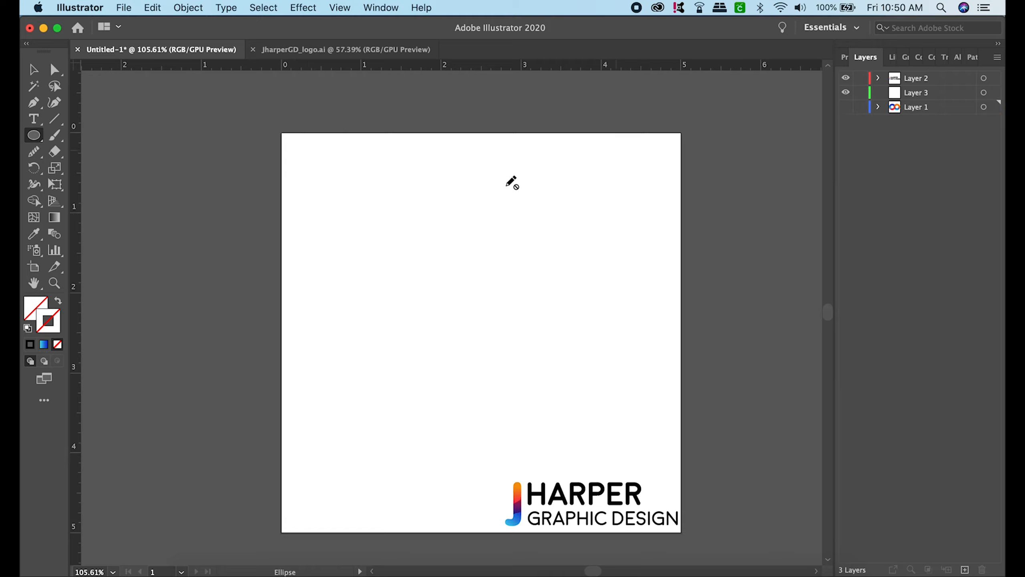
pyautogui.click(927, 94)
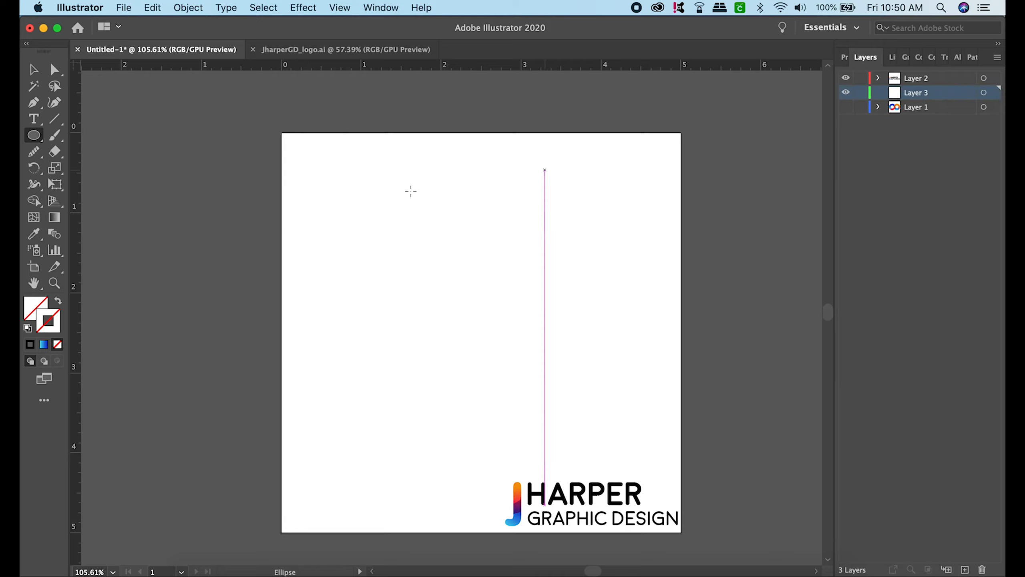
pyautogui.moveTo(301, 171); pyautogui.dragTo(467, 317)
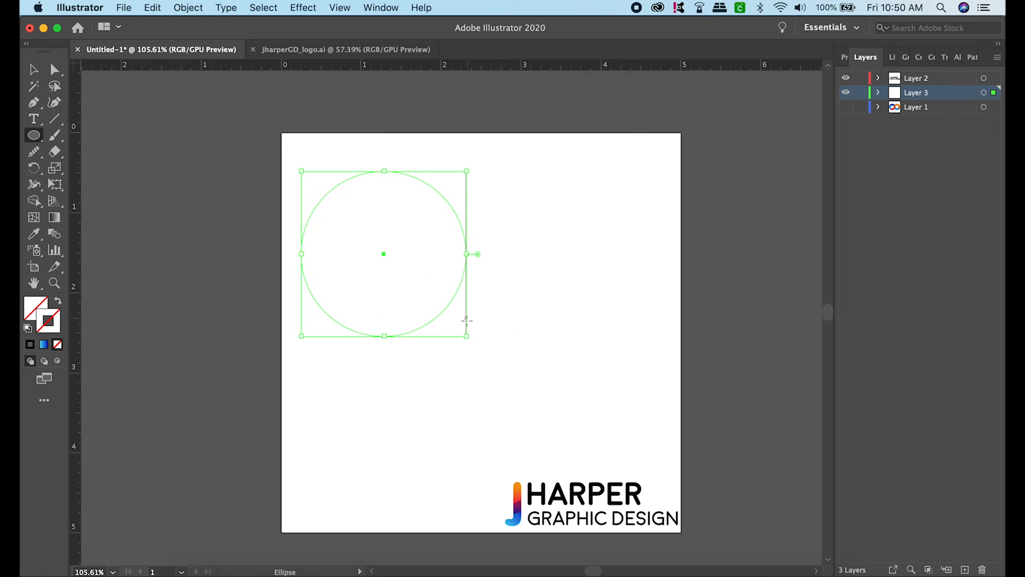
# - Give the circle a solid black stroke with a weight of 0.5 pt
pyautogui.click(30, 344)
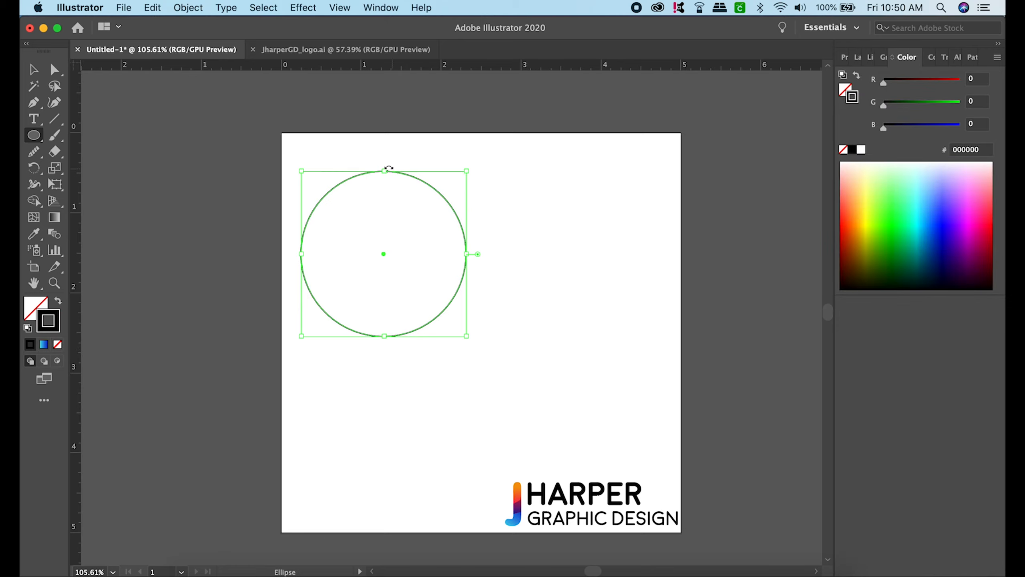
pyautogui.click(844, 57)
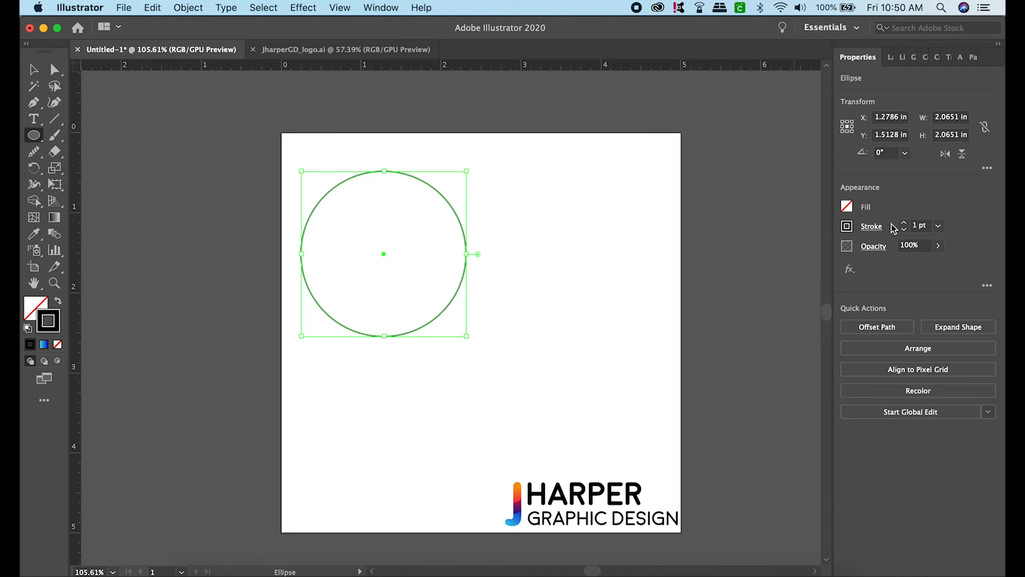
pyautogui.click(904, 230)
pyautogui.click(905, 230)
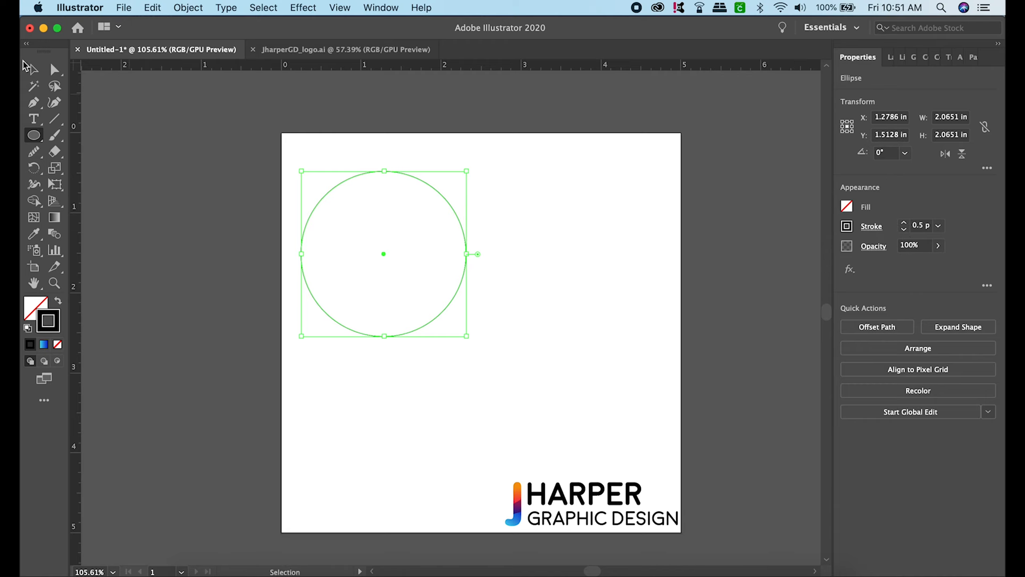
# - Duplicate the circle, scale the copy proportionally to about 1.19 in, and centre it inside the original
pyautogui.click(32, 71)
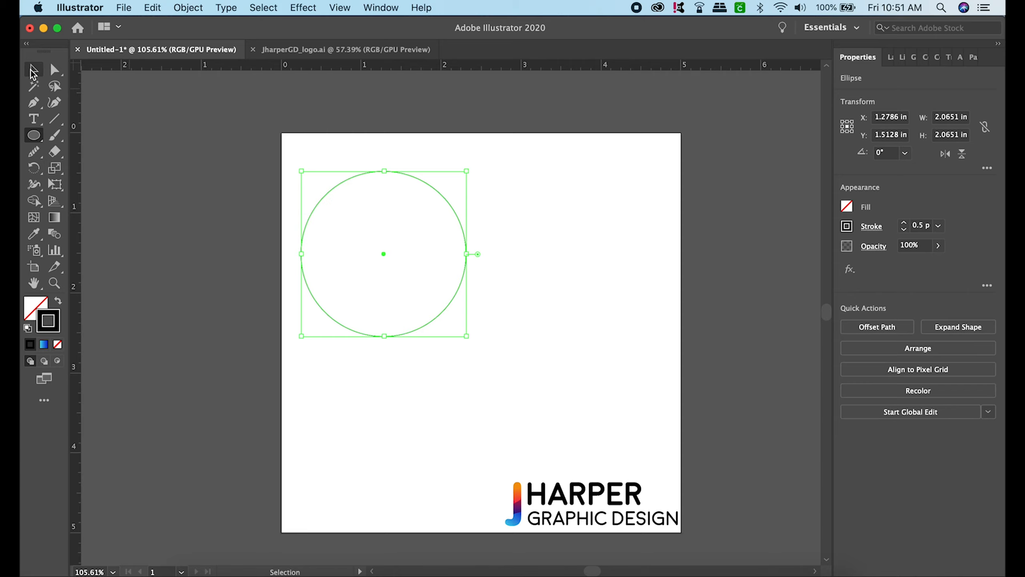
pyautogui.click(586, 251)
pyautogui.click(418, 182)
pyautogui.scroll(3, 404, 179)
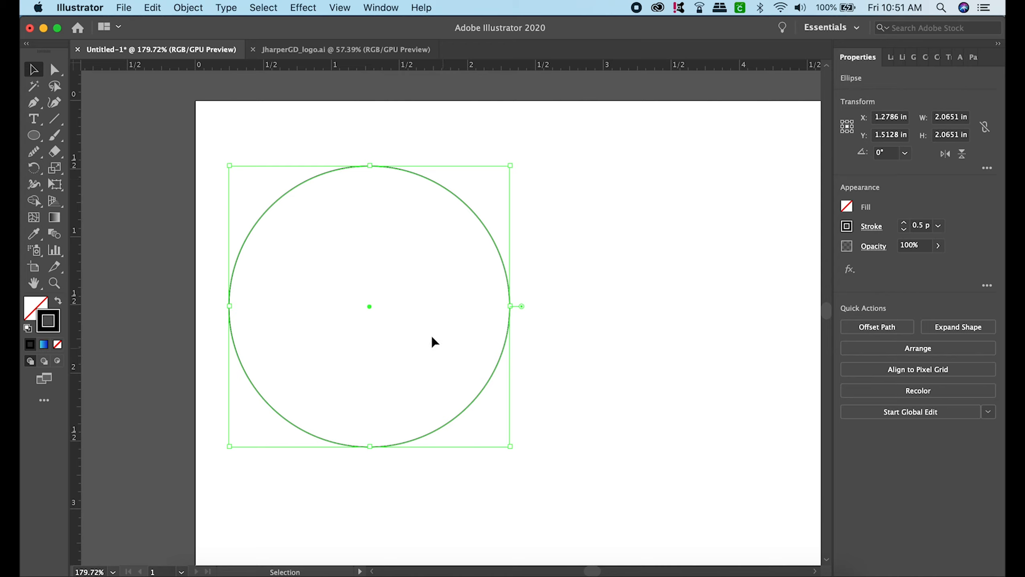
pyautogui.click(536, 174)
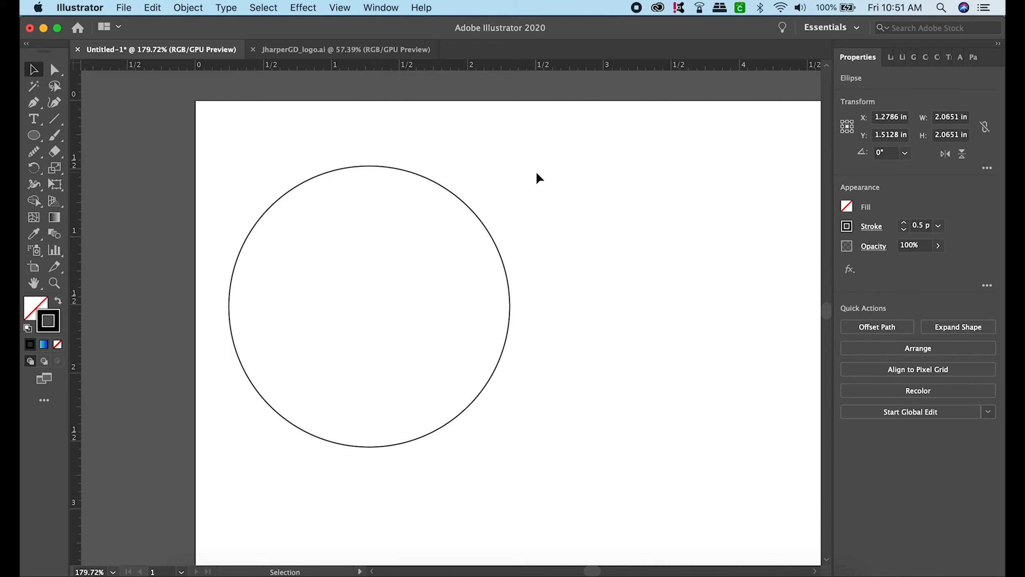
pyautogui.click(474, 213)
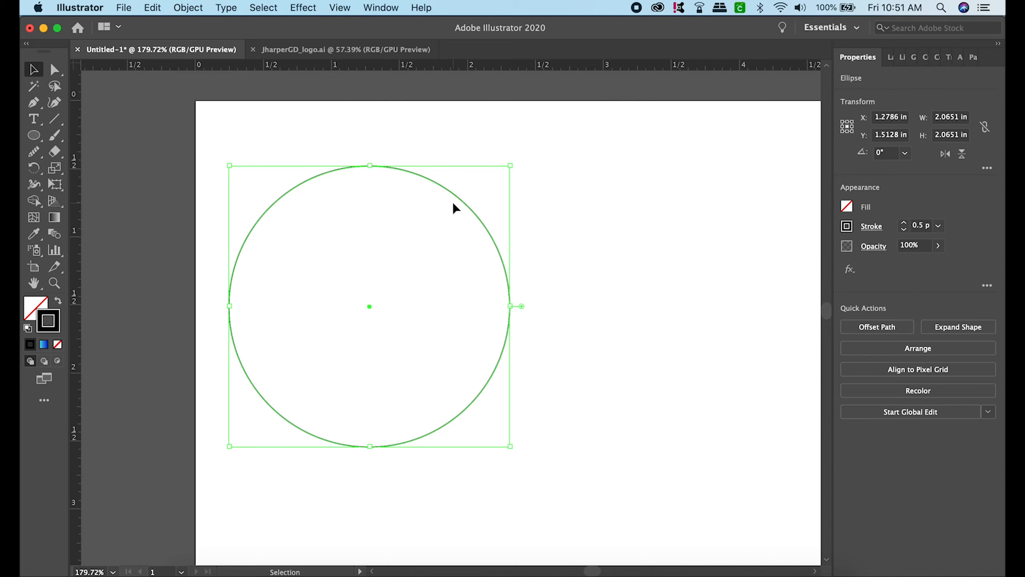
pyautogui.moveTo(452, 202); pyautogui.dragTo(533, 213)
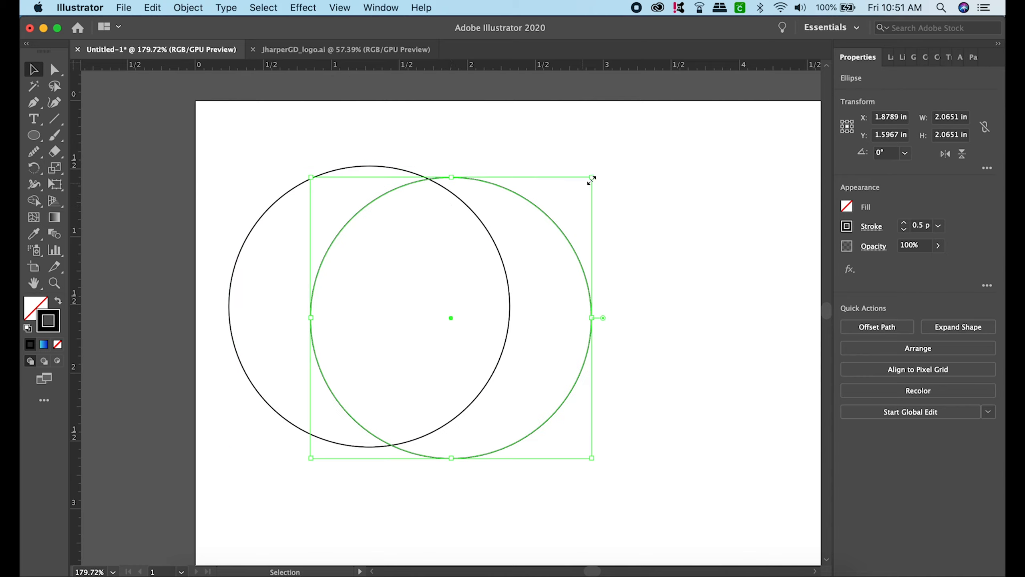
pyautogui.moveTo(592, 178); pyautogui.dragTo(476, 298)
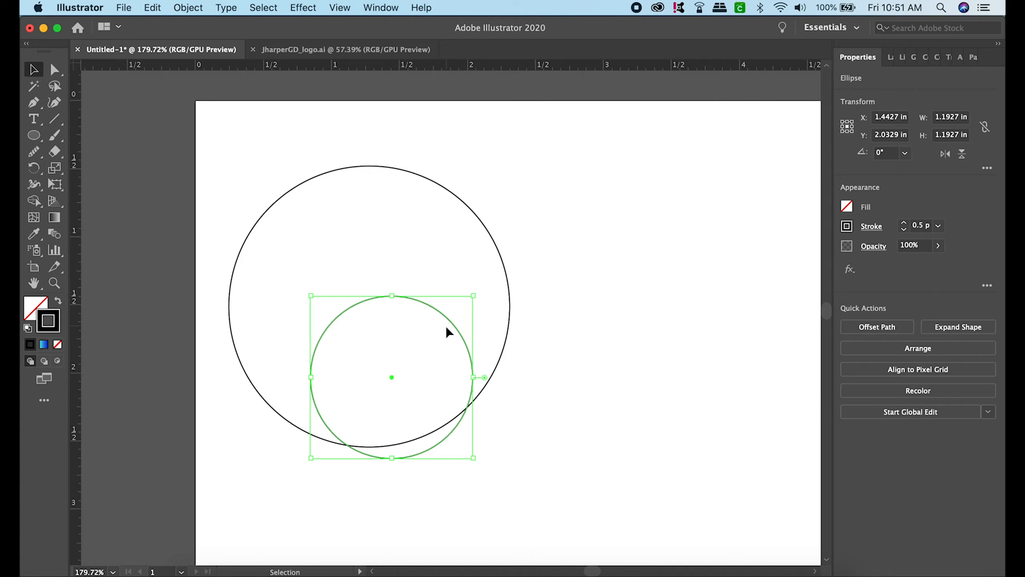
pyautogui.moveTo(457, 329); pyautogui.dragTo(434, 259)
pyautogui.click(573, 222)
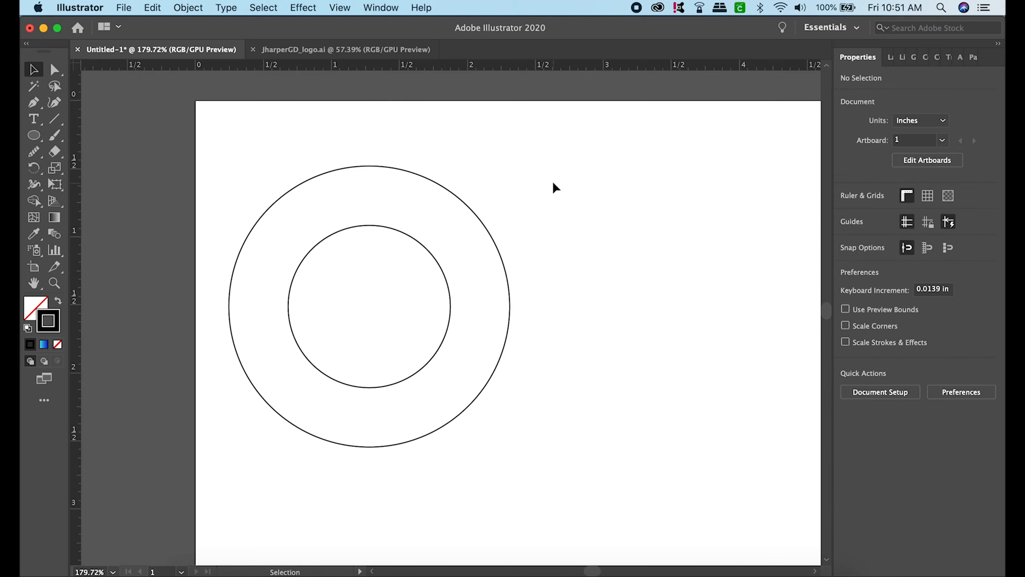
# - Shrink the inner circle proportionally to about 1.02 in and keep it centred in the outer circle
pyautogui.click(440, 267)
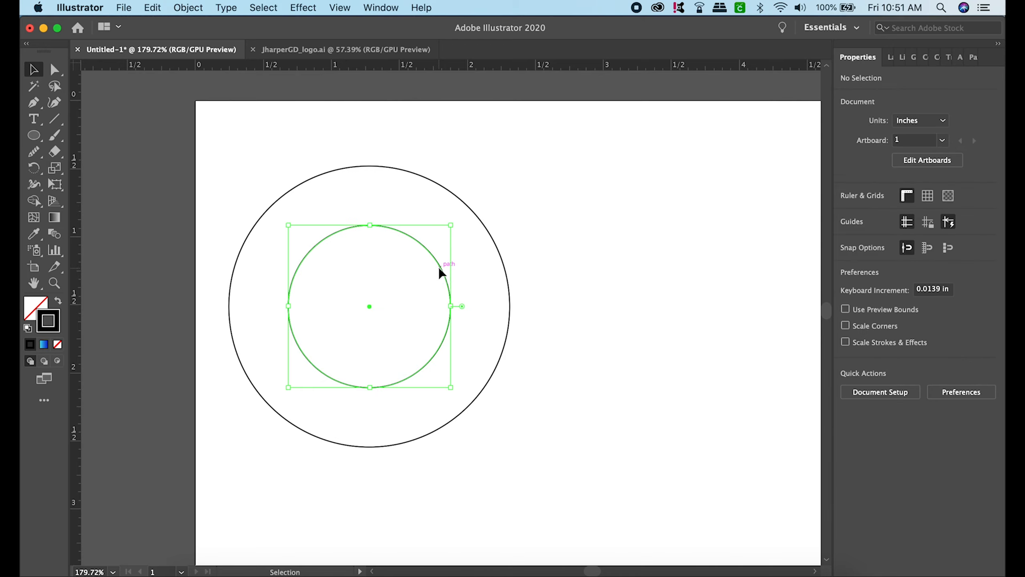
pyautogui.moveTo(451, 225); pyautogui.dragTo(428, 249)
pyautogui.moveTo(420, 288); pyautogui.dragTo(432, 277)
pyautogui.click(550, 221)
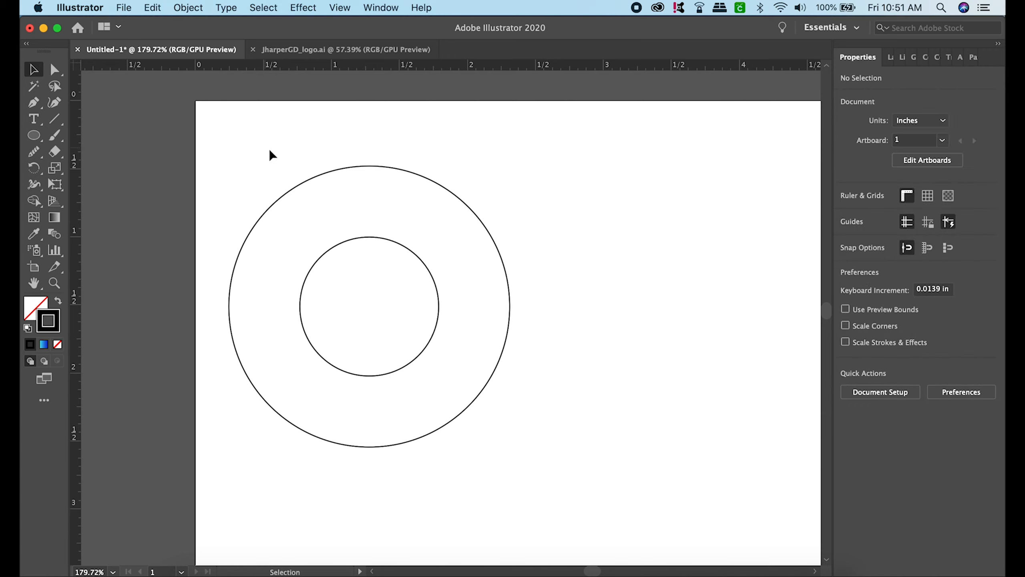
pyautogui.moveTo(265, 148); pyautogui.dragTo(521, 422)
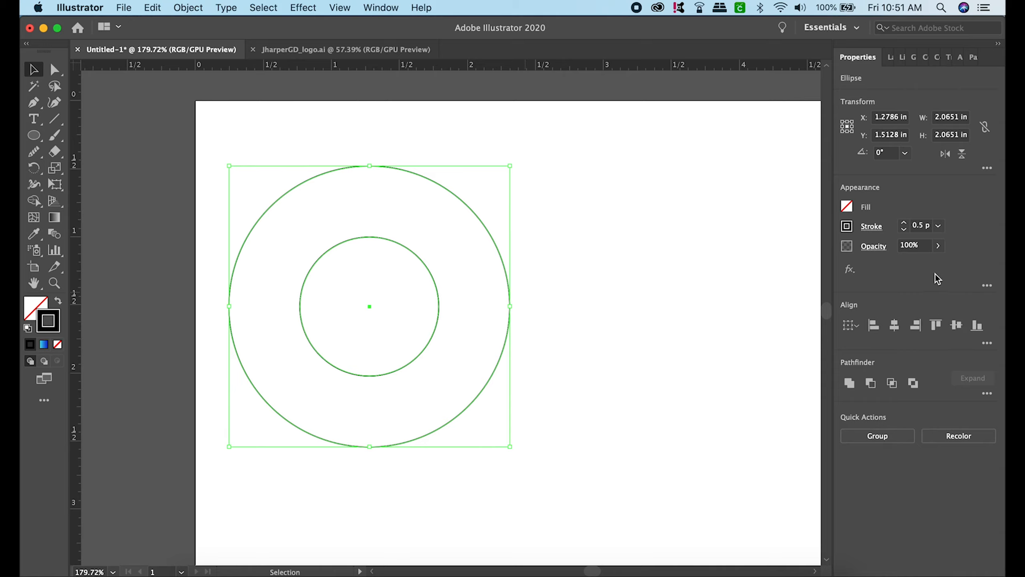
pyautogui.click(575, 275)
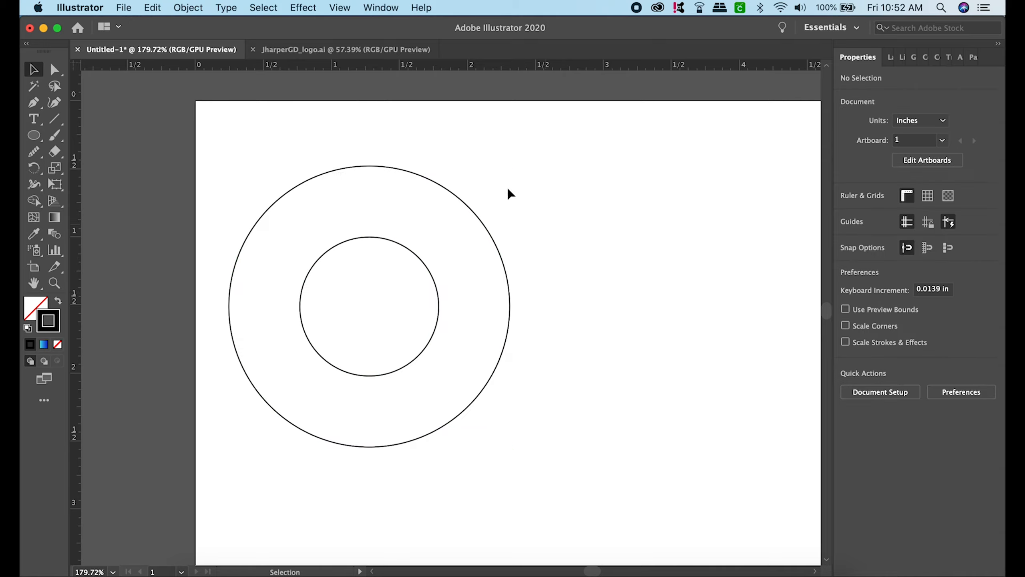
pyautogui.click(396, 245)
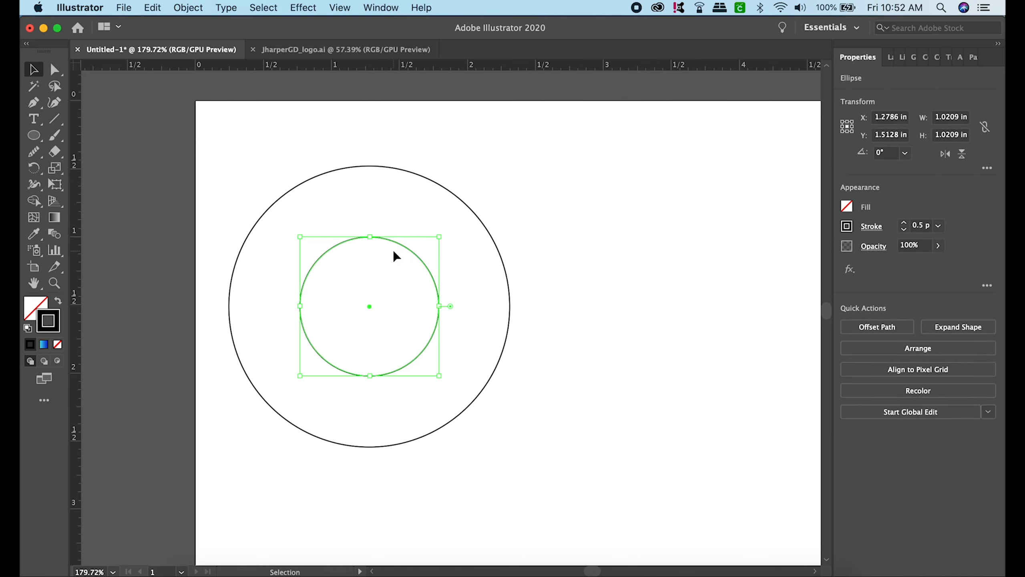
pyautogui.click(406, 253)
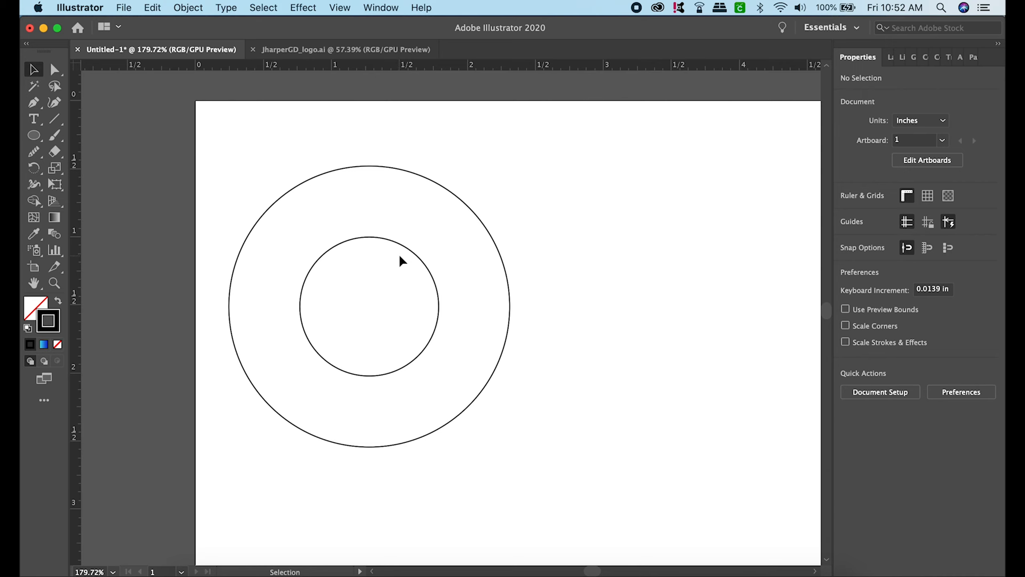
# - Paste a copy of the inner circle, enlarge it to about 1.33 in, and place it touching the outer circle's top point
pyautogui.click(412, 255)
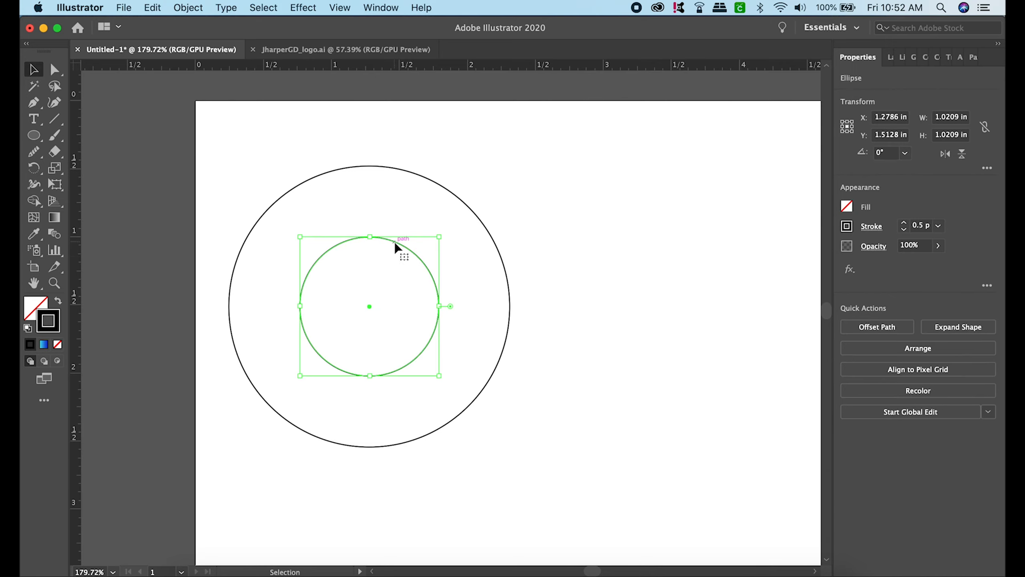
pyautogui.press('super+c')
pyautogui.press('super+v')
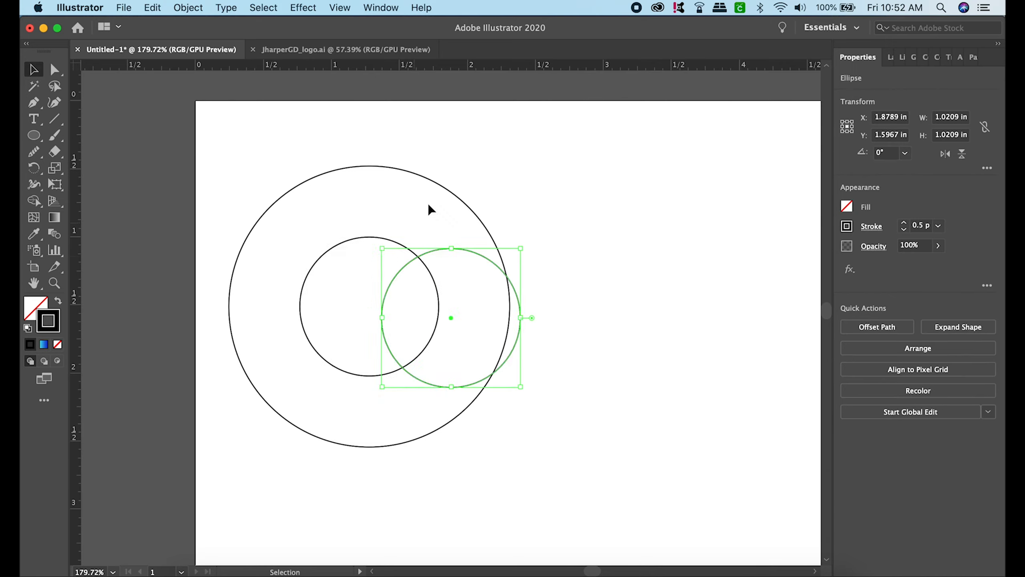
pyautogui.moveTo(496, 267); pyautogui.dragTo(515, 128)
pyautogui.moveTo(462, 160); pyautogui.dragTo(439, 201)
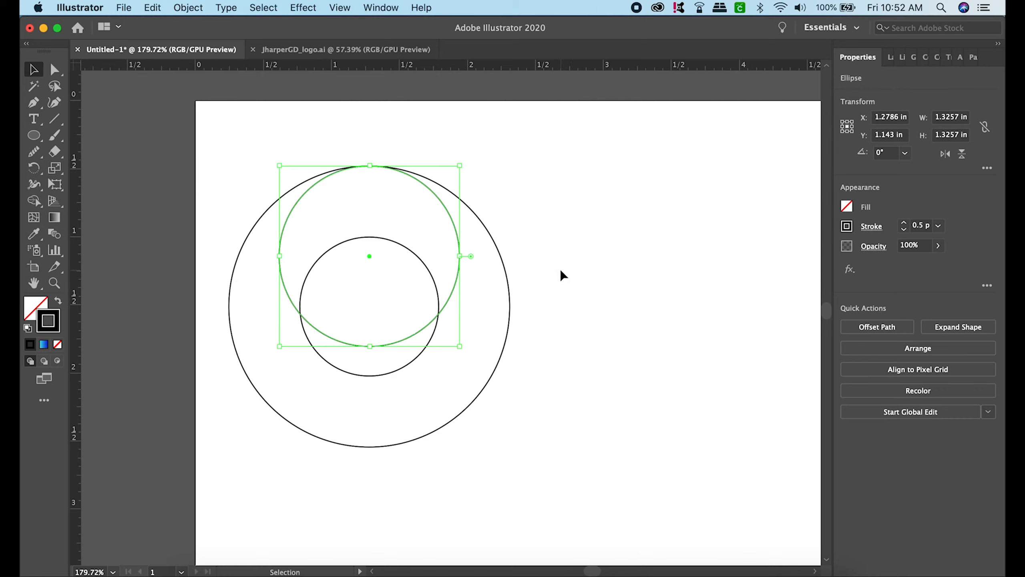
pyautogui.click(523, 149)
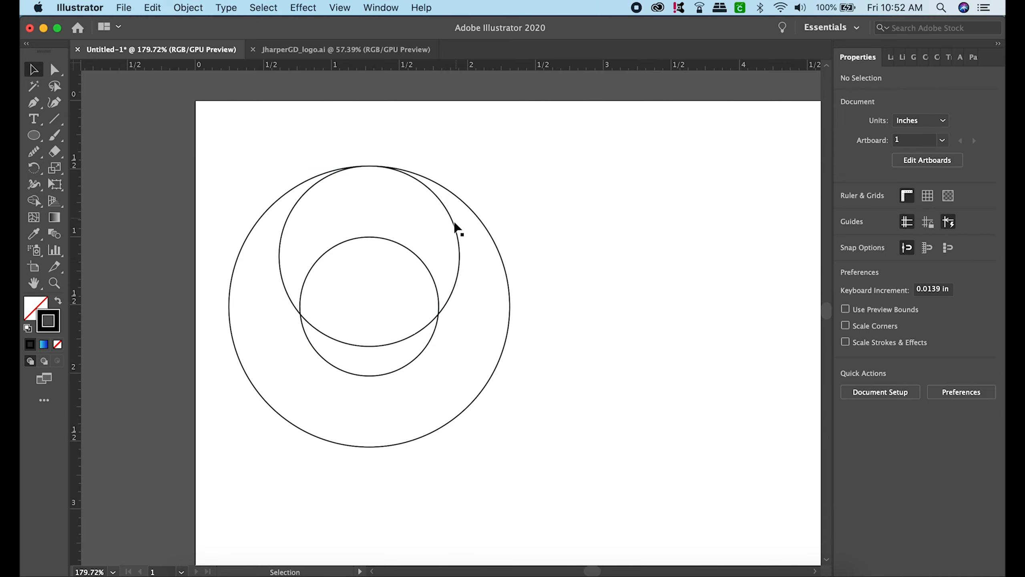
# - Duplicate the 1.33 in circle twice, placing one copy at the outer circle's bottom point and another at its right edge
pyautogui.moveTo(458, 233); pyautogui.dragTo(455, 234)
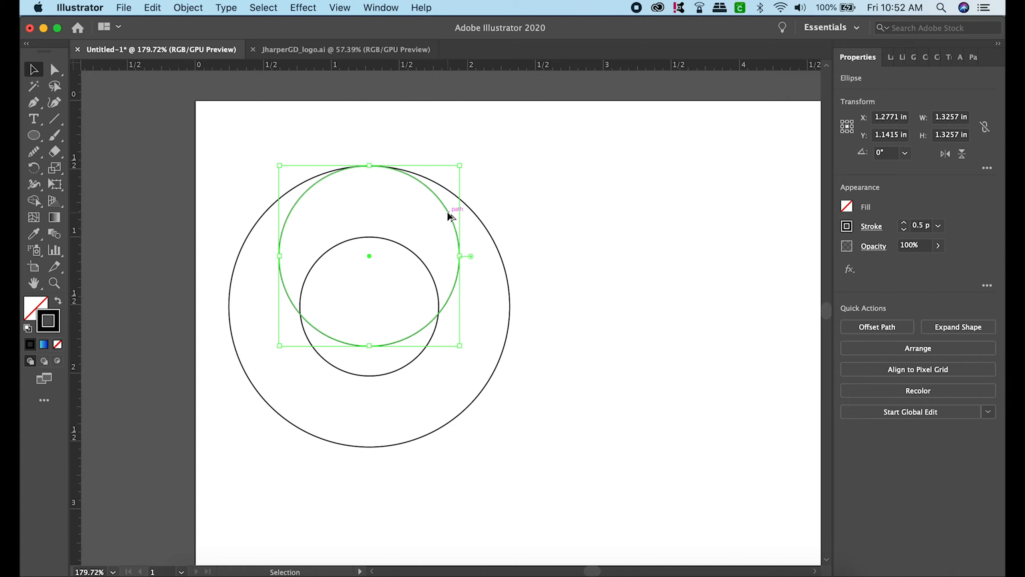
pyautogui.moveTo(449, 217); pyautogui.dragTo(463, 316)
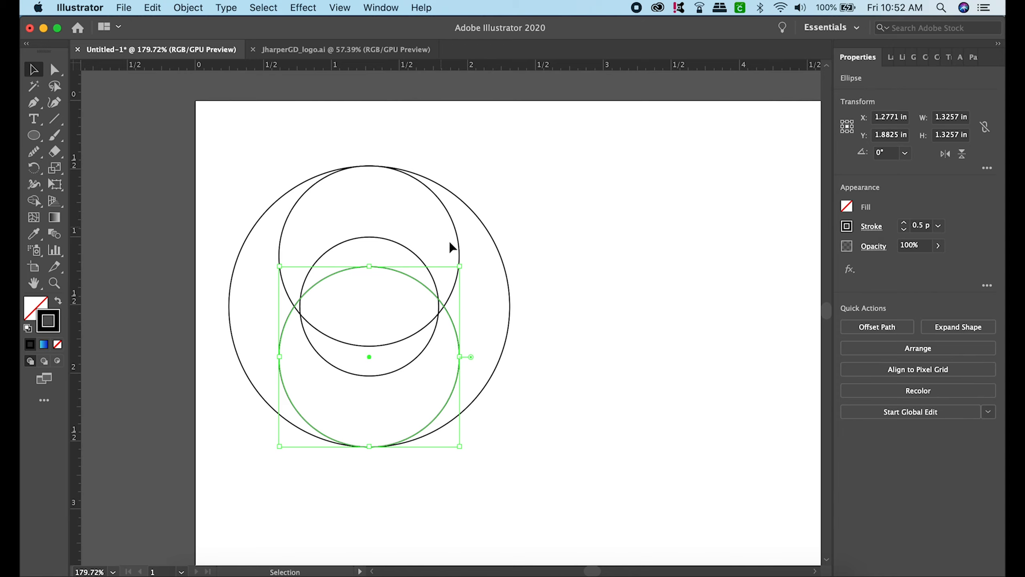
pyautogui.click(545, 231)
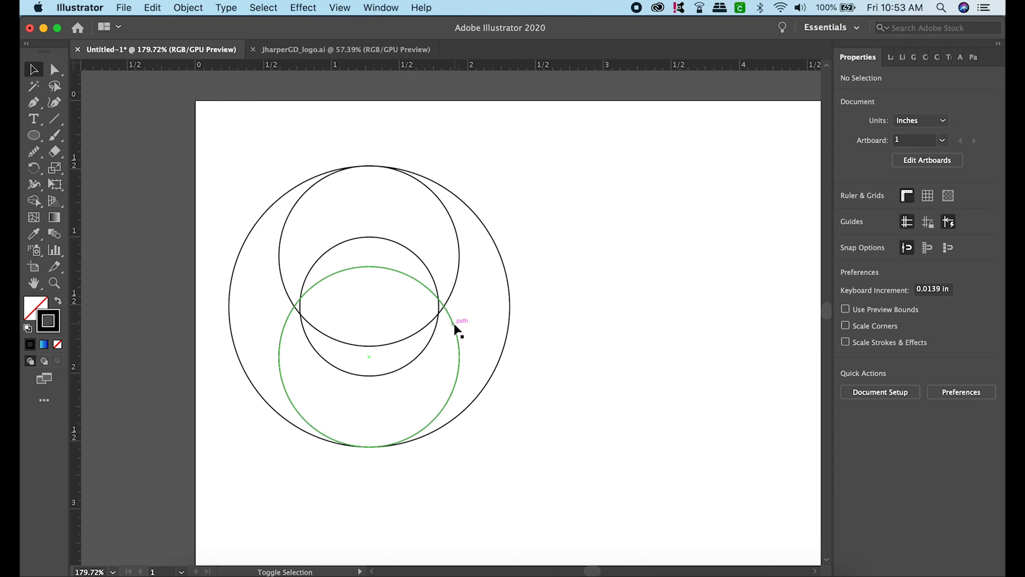
pyautogui.moveTo(454, 323); pyautogui.dragTo(502, 278)
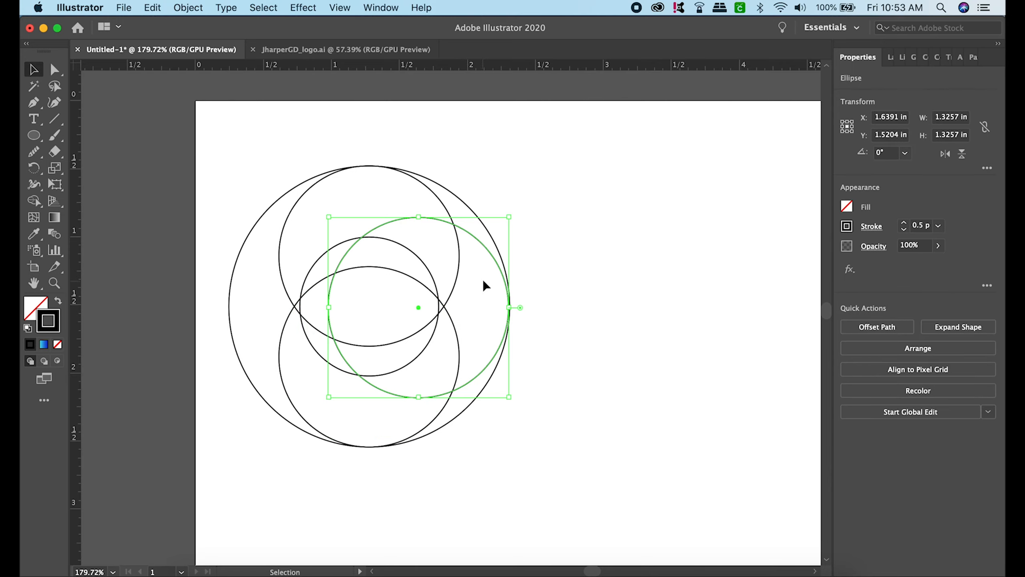
pyautogui.click(545, 253)
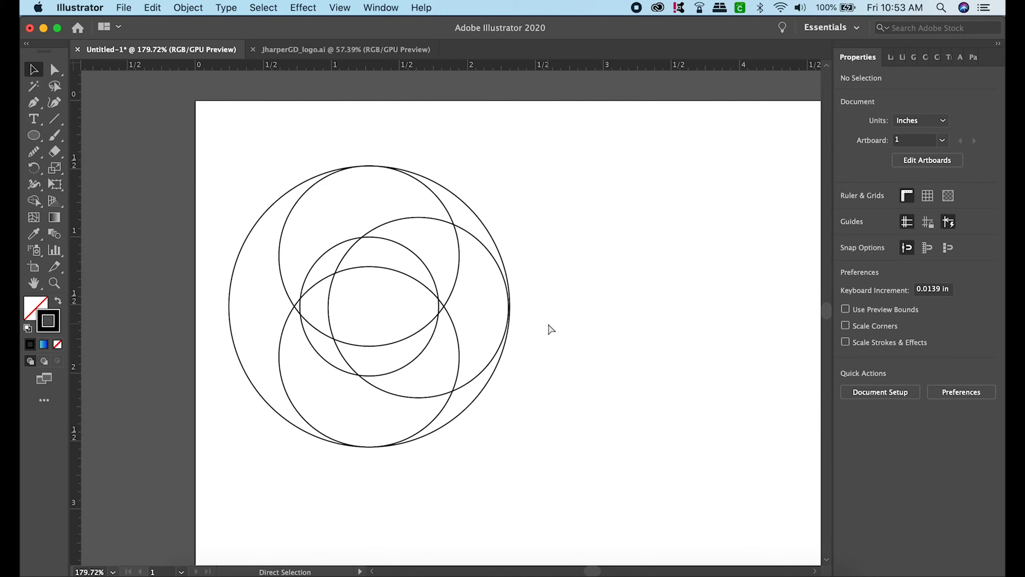
# - Switch to Outline view and snap the right-hand medium circle's edge exactly onto the outer circle's rightmost edge
pyautogui.press('super+y')
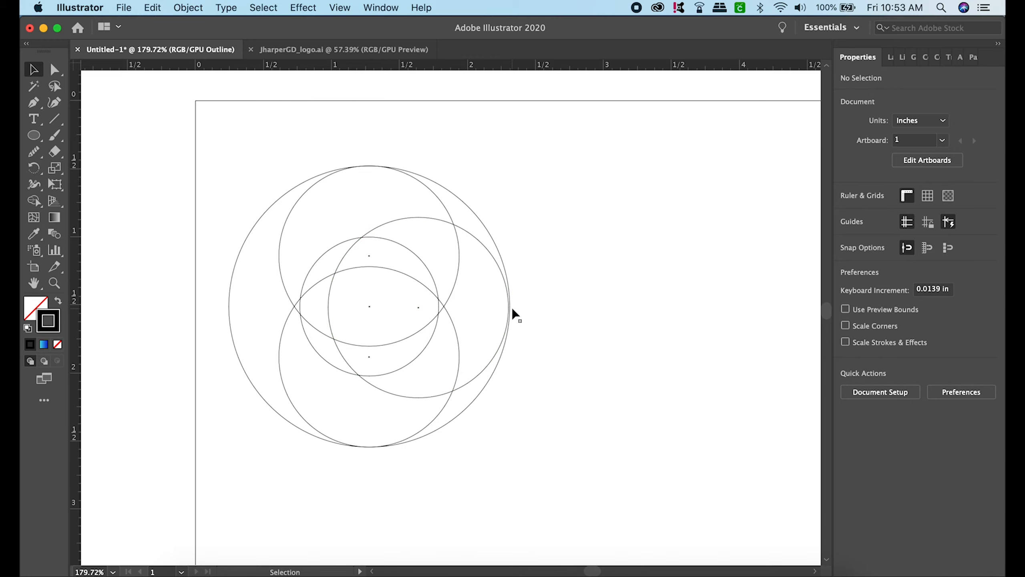
pyautogui.scroll(5, 512, 309)
pyautogui.scroll(2, 513, 310)
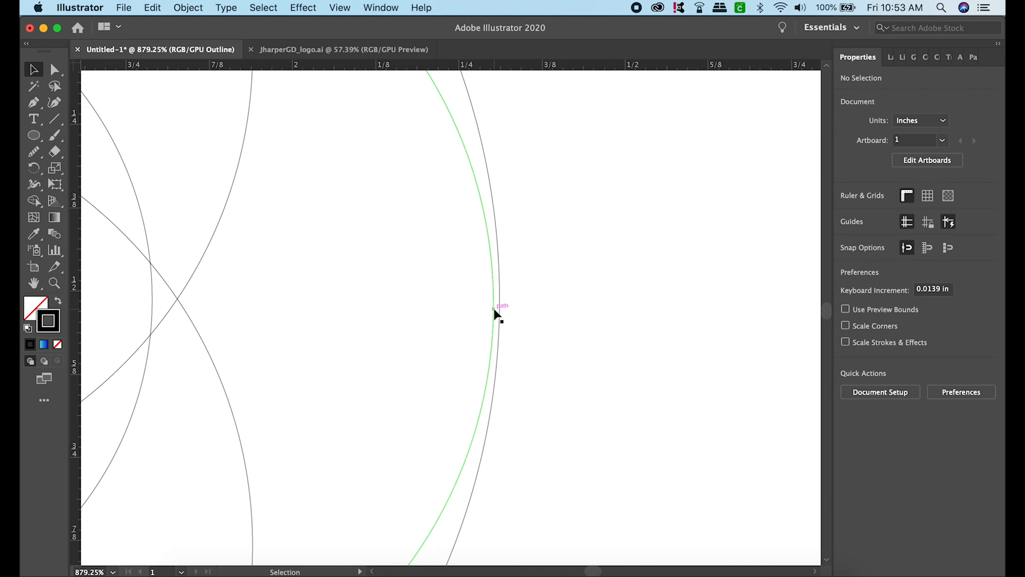
pyautogui.moveTo(496, 309); pyautogui.dragTo(498, 310)
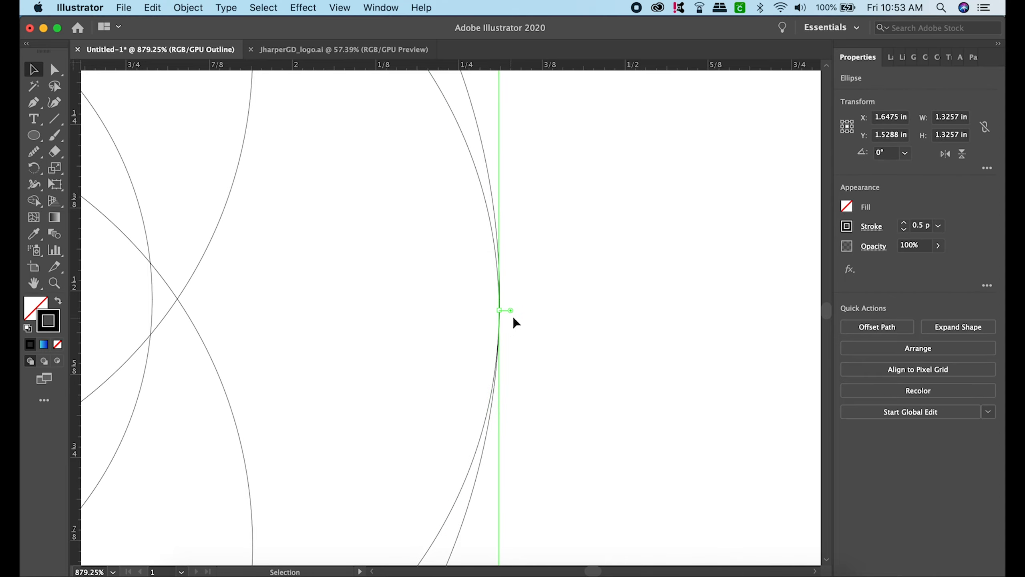
pyautogui.scroll(-8, 491, 275)
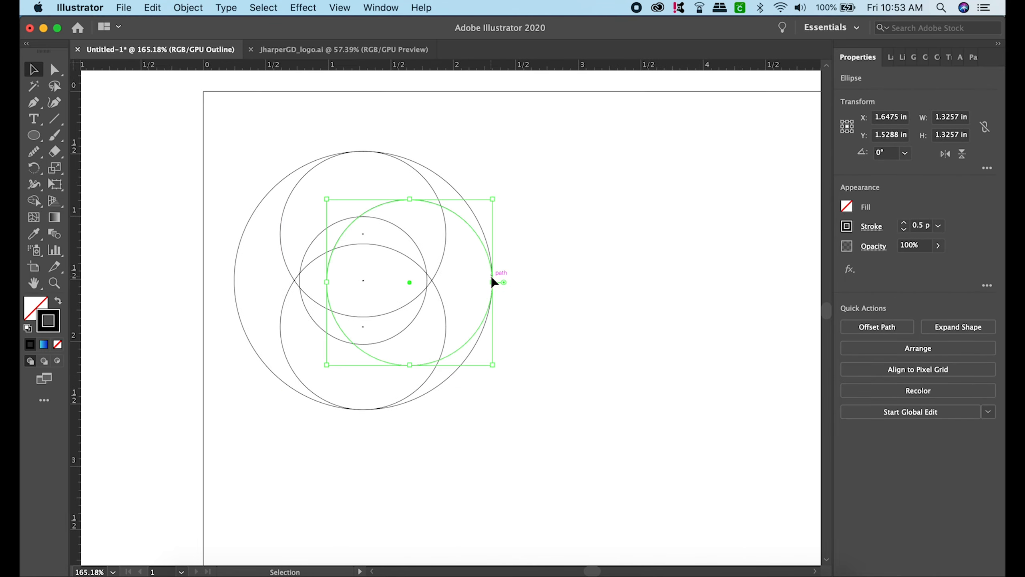
pyautogui.click(219, 277)
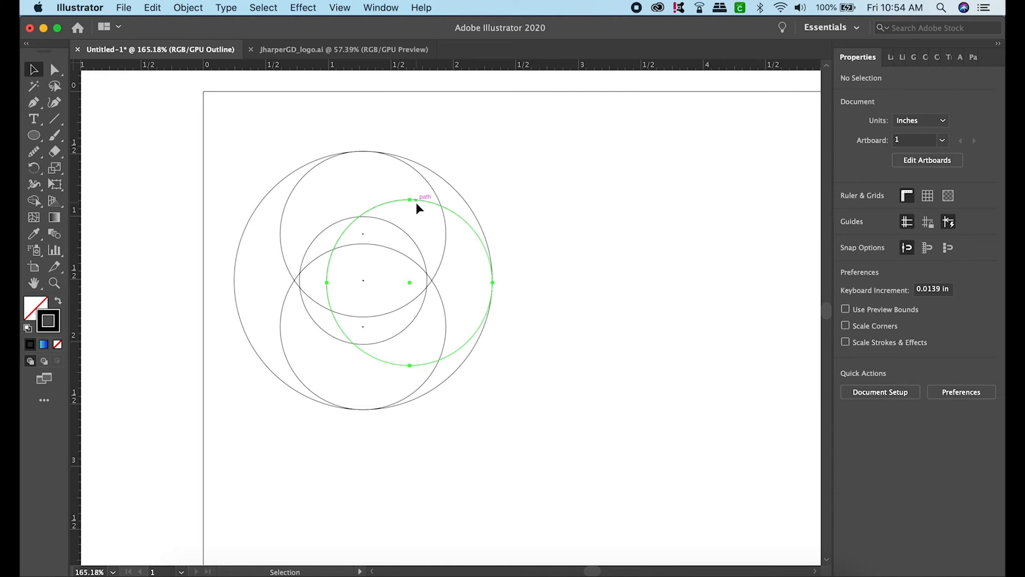
# - Duplicate the right-hand medium circle to the left and place the copy's edge exactly on the outer circle's leftmost edge
pyautogui.moveTo(416, 202); pyautogui.dragTo(328, 203)
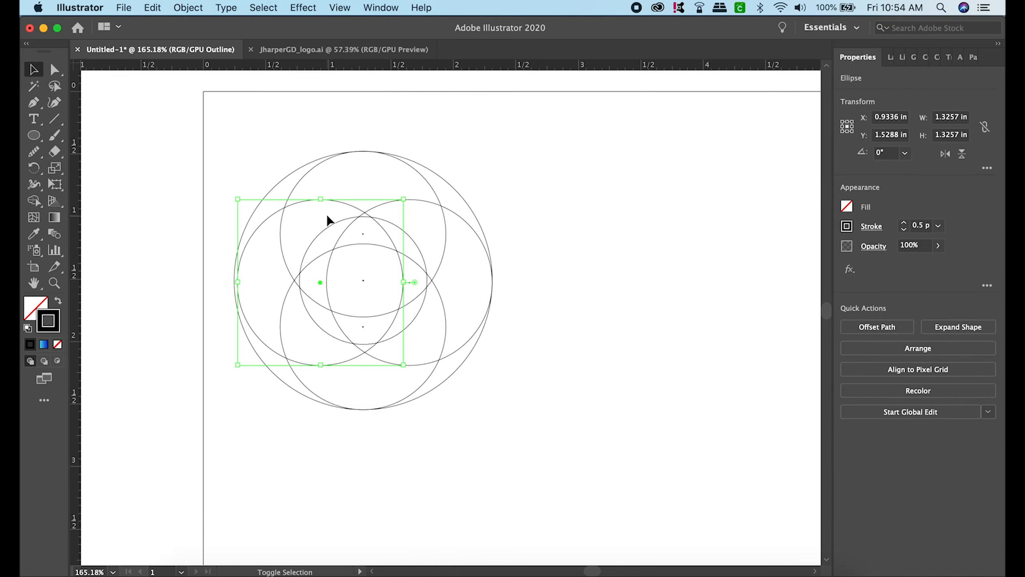
pyautogui.scroll(5, 239, 258)
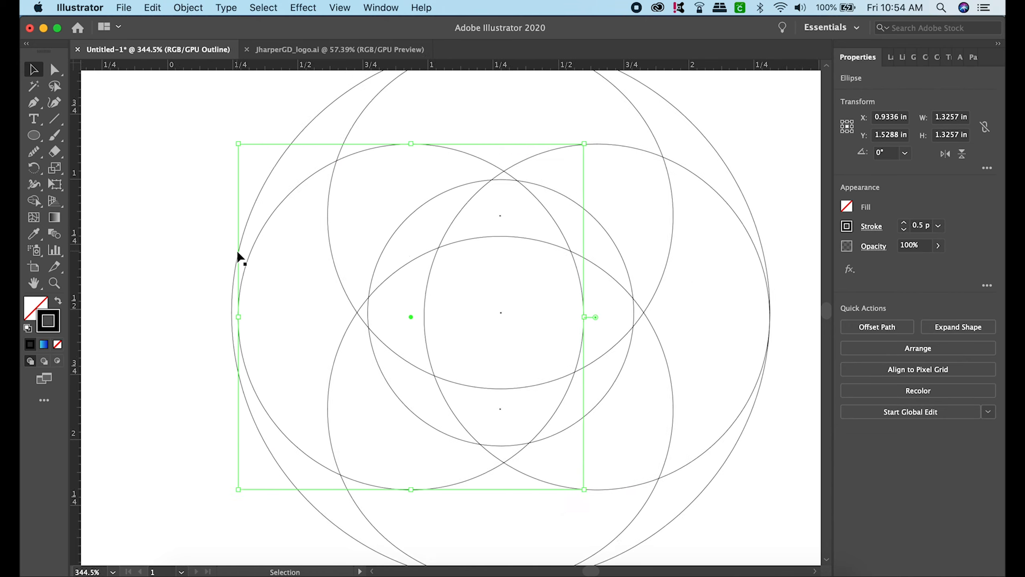
pyautogui.scroll(2, 239, 257)
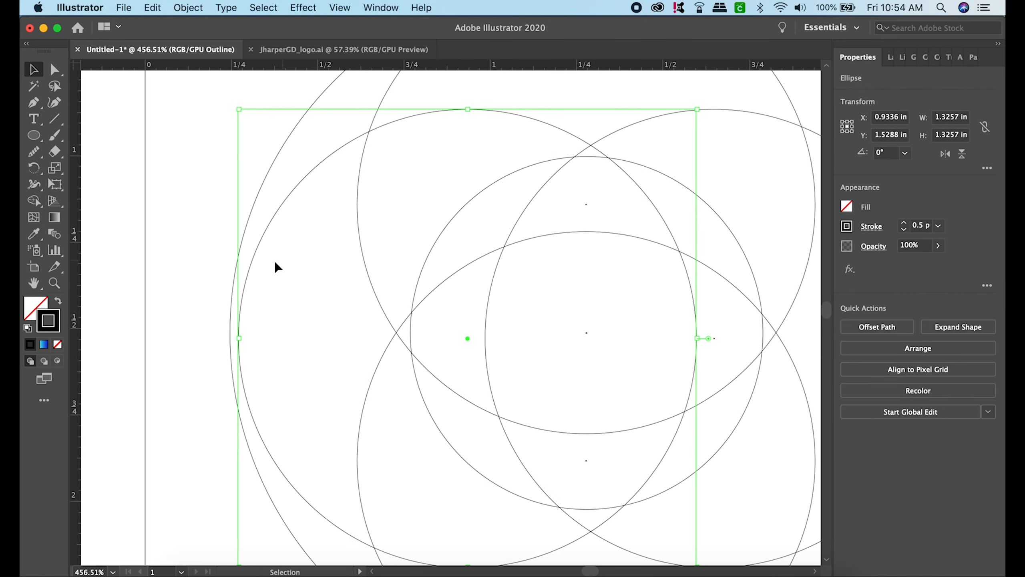
pyautogui.keyDown('shift'); pyautogui.click(248, 270); pyautogui.keyUp('shift')
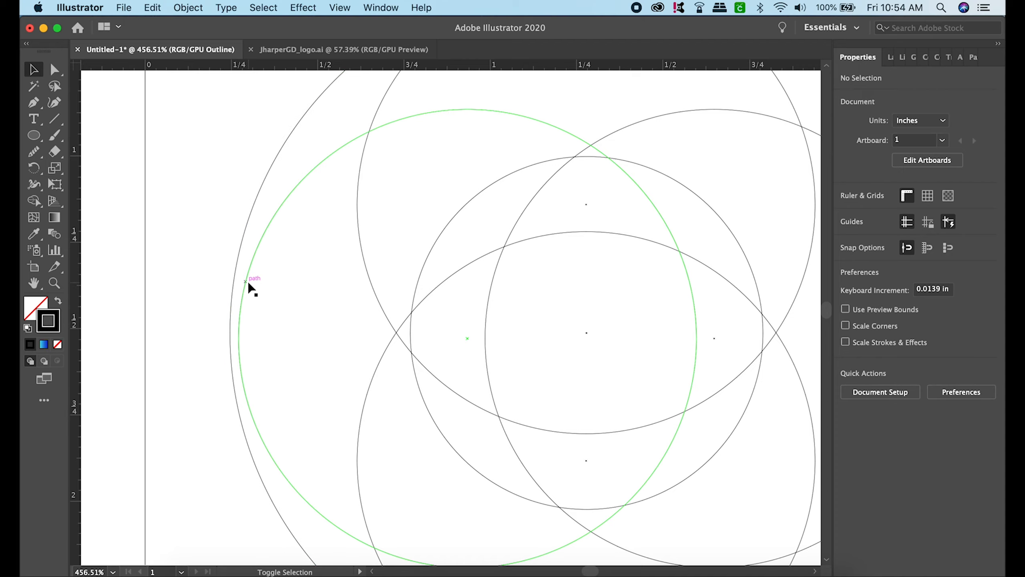
pyautogui.moveTo(246, 285); pyautogui.dragTo(242, 286)
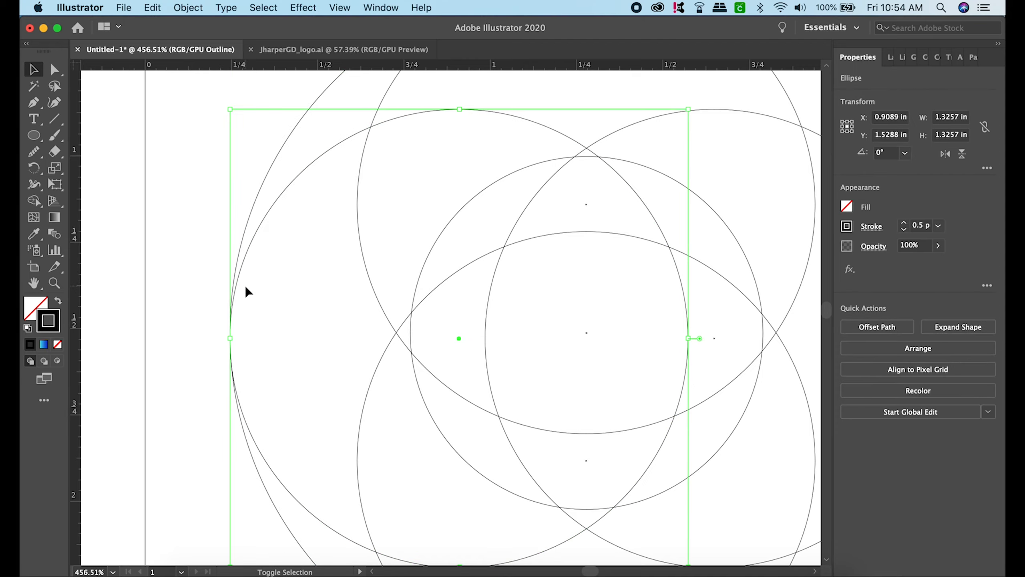
pyautogui.scroll(-5, 219, 290)
pyautogui.scroll(-1, 219, 290)
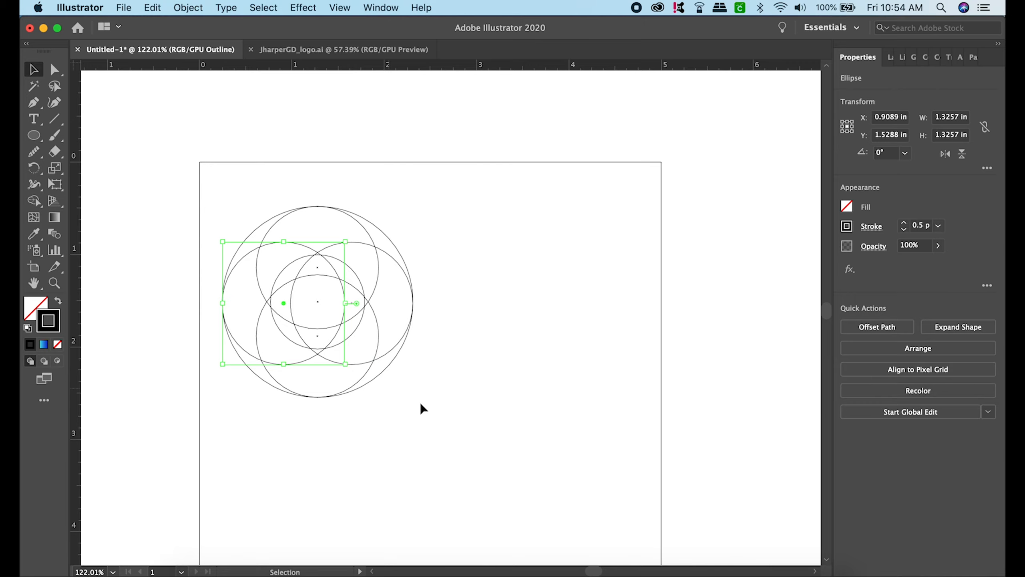
pyautogui.click(432, 406)
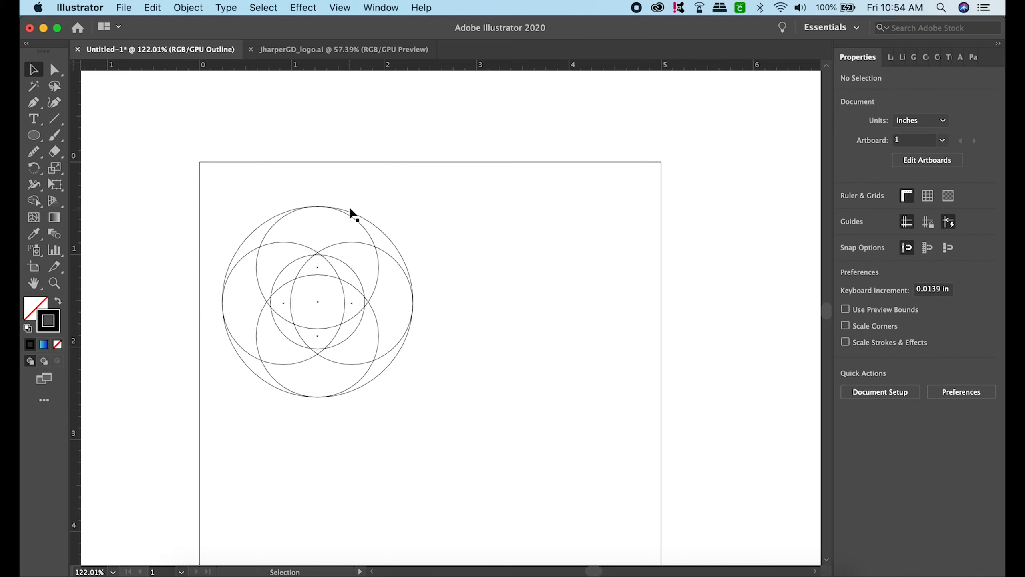
# - Return to Preview view and duplicate the complete set of circles to the right of the original
pyautogui.press('a')
pyautogui.press('super+y')
pyautogui.press('v')
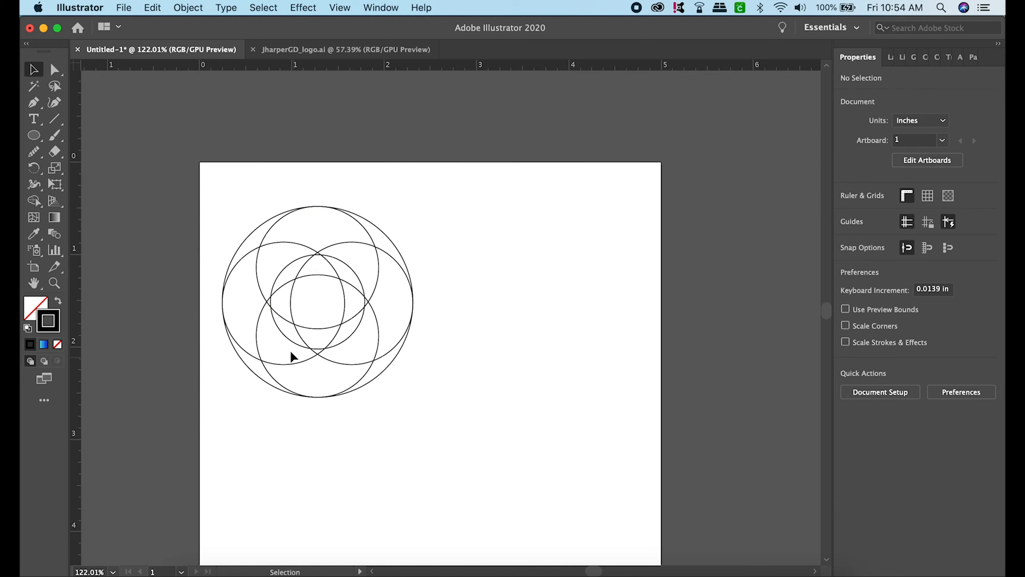
pyautogui.moveTo(218, 220); pyautogui.dragTo(440, 416)
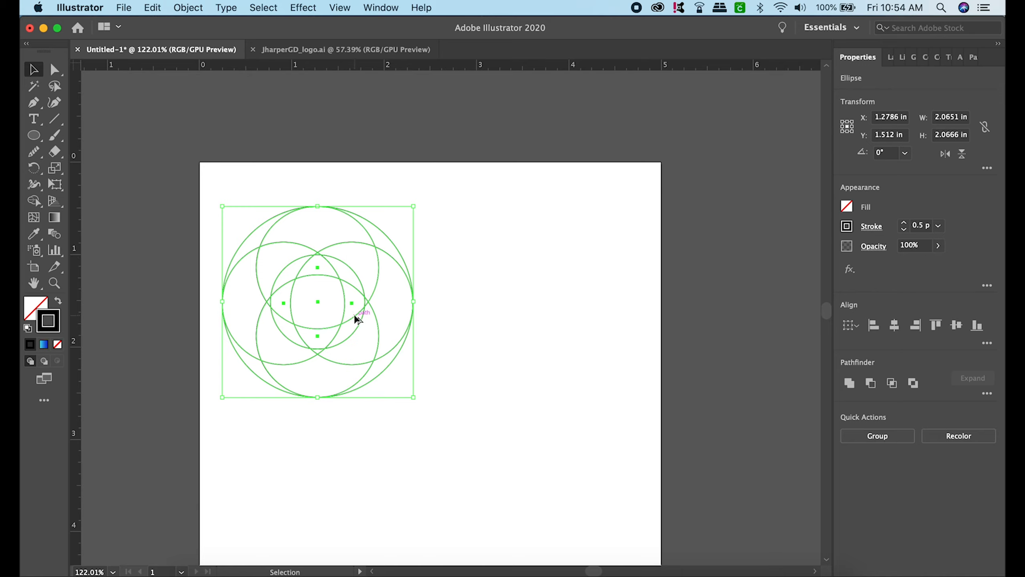
pyautogui.moveTo(356, 315); pyautogui.dragTo(558, 321)
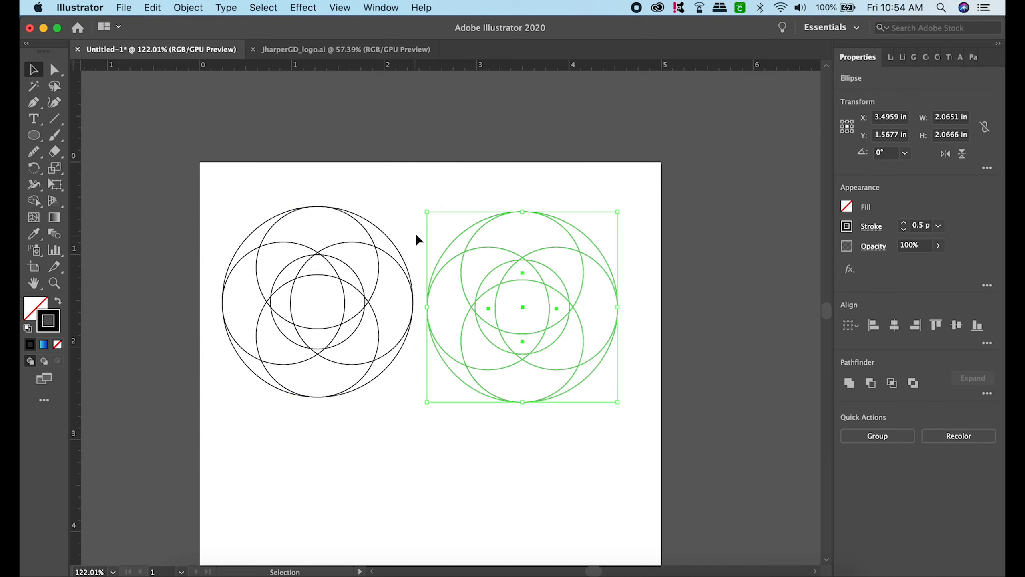
# - Group all the circles of the original left-hand ring
pyautogui.moveTo(218, 183); pyautogui.dragTo(440, 420)
pyautogui.moveTo(174, 179); pyautogui.dragTo(418, 448)
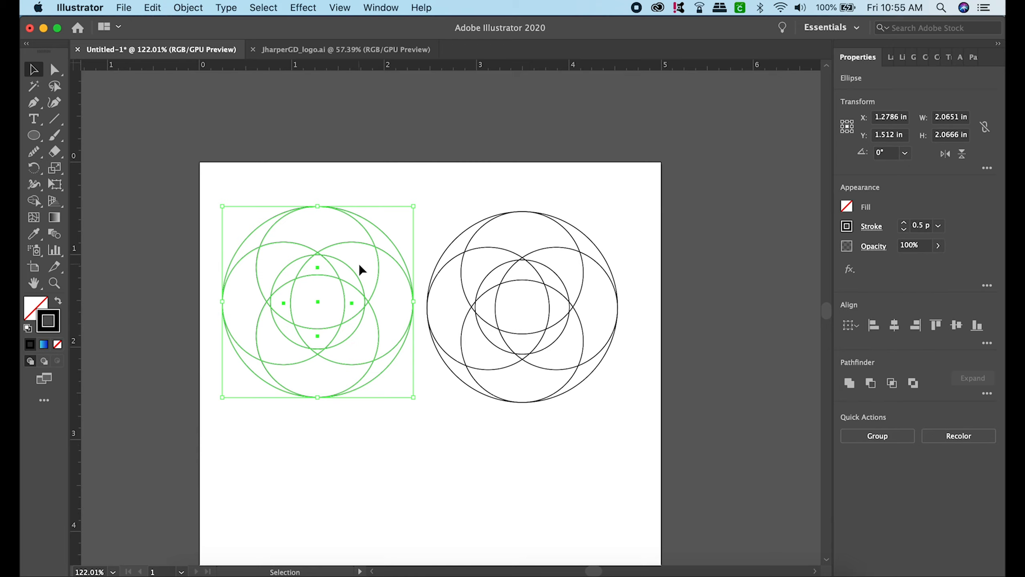
pyautogui.press('super+g')
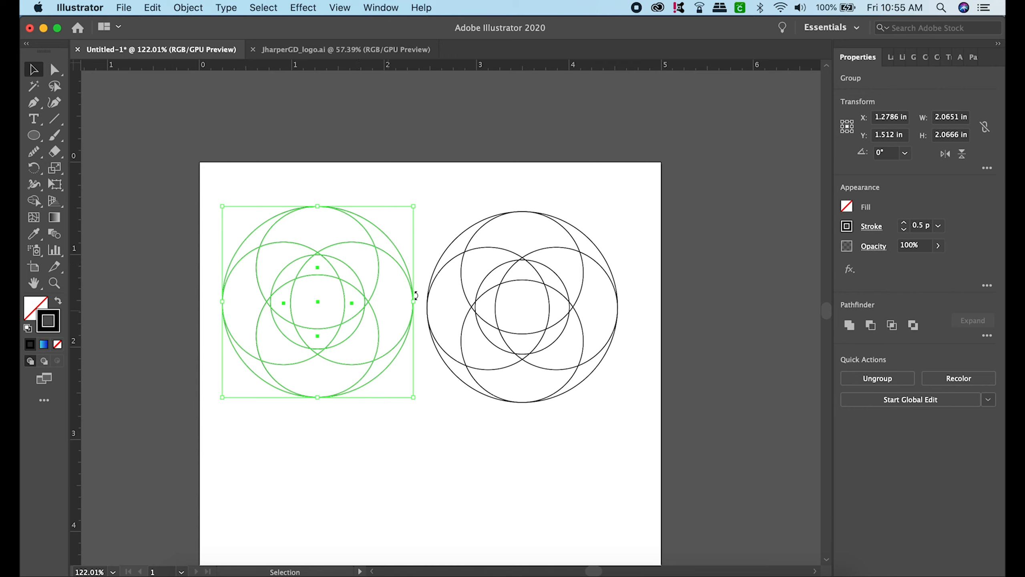
pyautogui.click(421, 191)
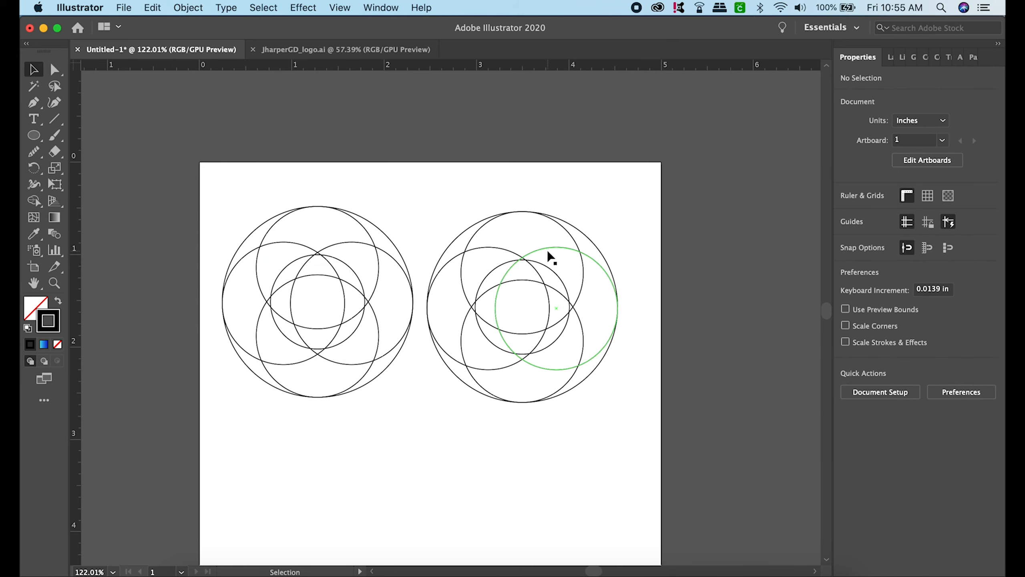
# - Group all the circles of the duplicated right-hand ring, undoing the stray move of its medium circle
pyautogui.moveTo(551, 246); pyautogui.dragTo(638, 203)
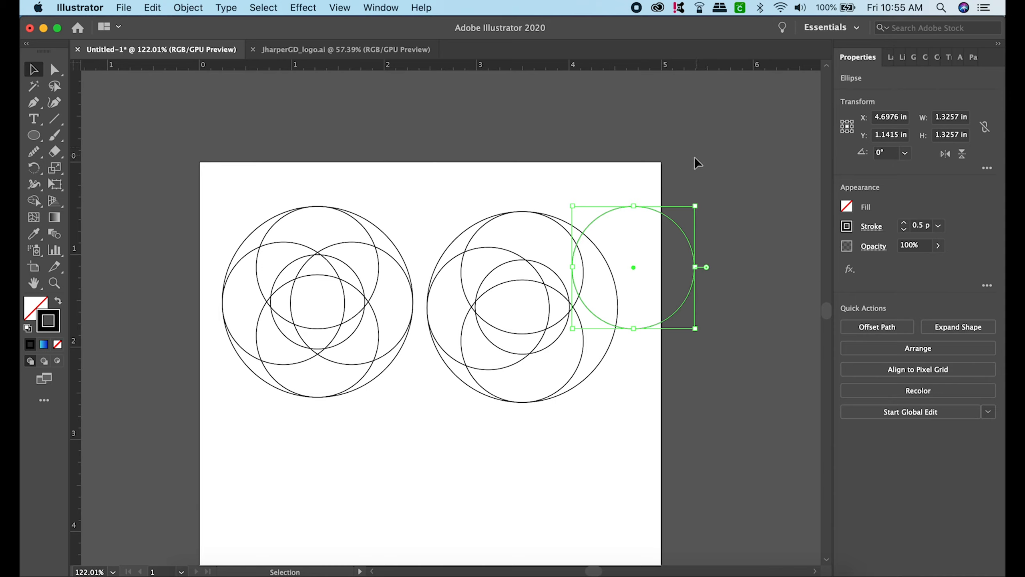
pyautogui.press('cmd+z')
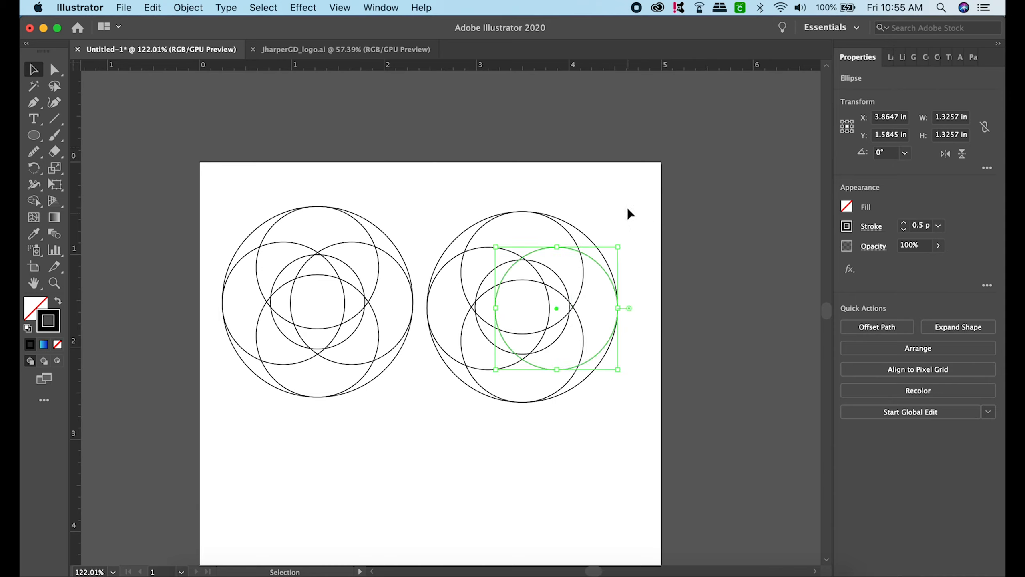
pyautogui.click(630, 213)
pyautogui.moveTo(429, 179); pyautogui.dragTo(626, 397)
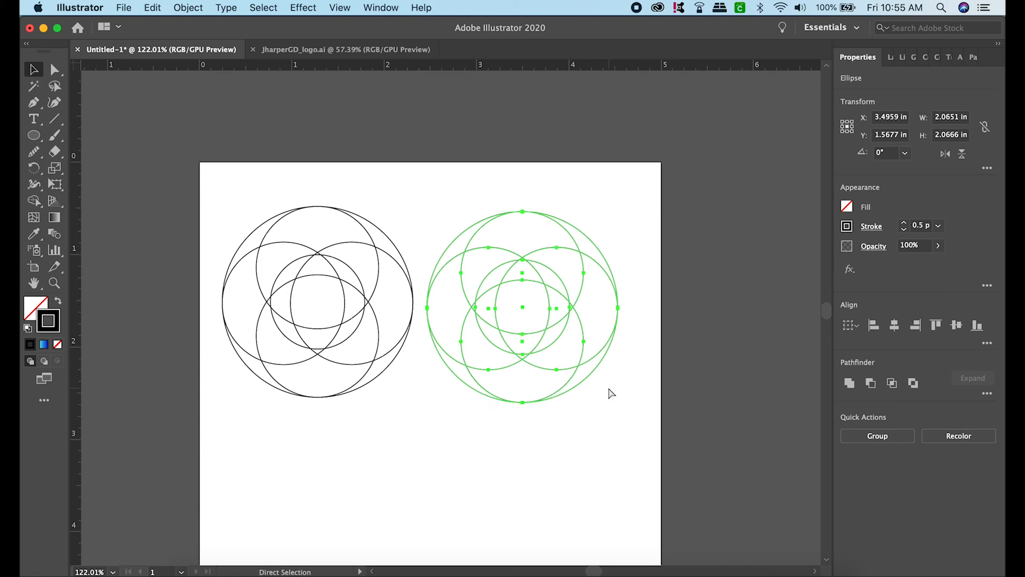
pyautogui.press('super+g')
pyautogui.click(627, 371)
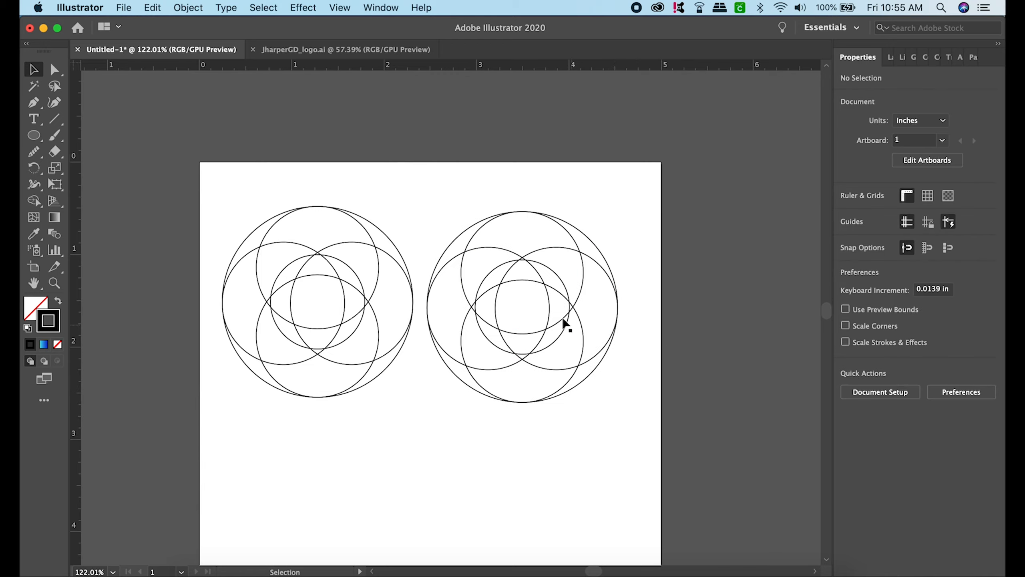
# - Move the right-hand group over the left ring so its leftmost edge sits just outside the left ring's inner circle
pyautogui.moveTo(571, 303); pyautogui.dragTo(622, 320)
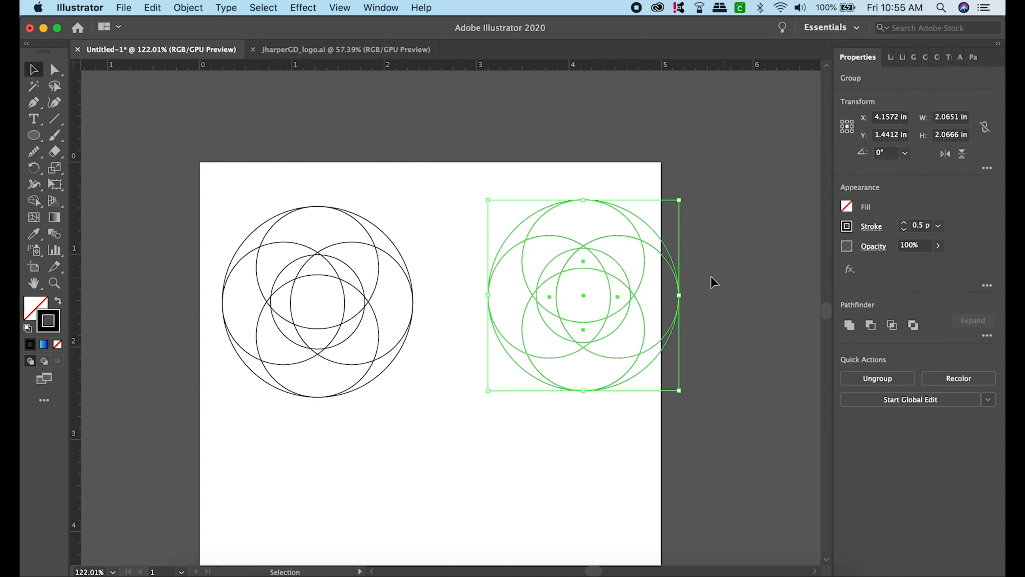
pyautogui.click(726, 244)
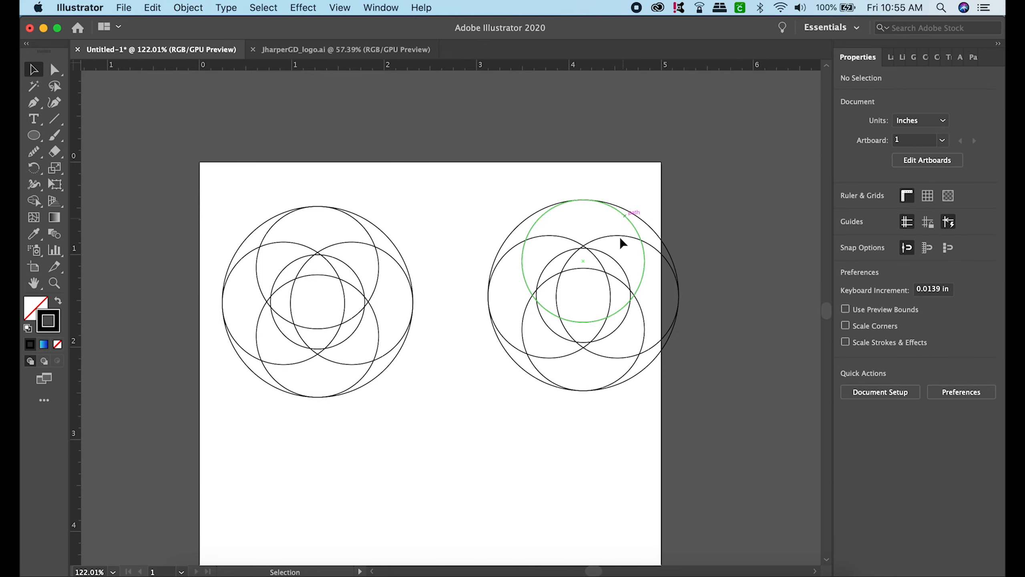
pyautogui.moveTo(627, 282); pyautogui.dragTo(558, 315)
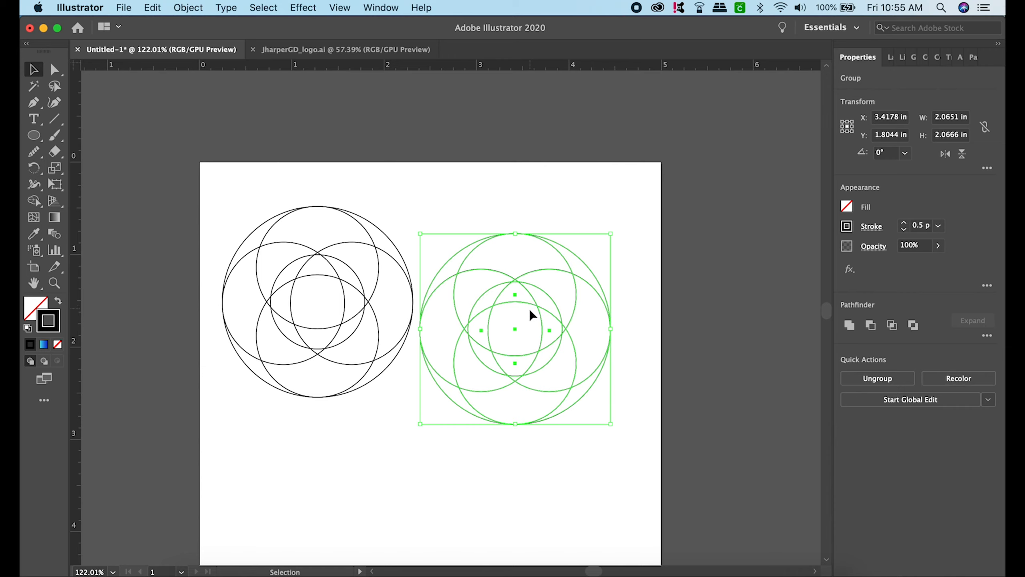
pyautogui.moveTo(544, 311); pyautogui.dragTo(527, 287)
pyautogui.press('shift')
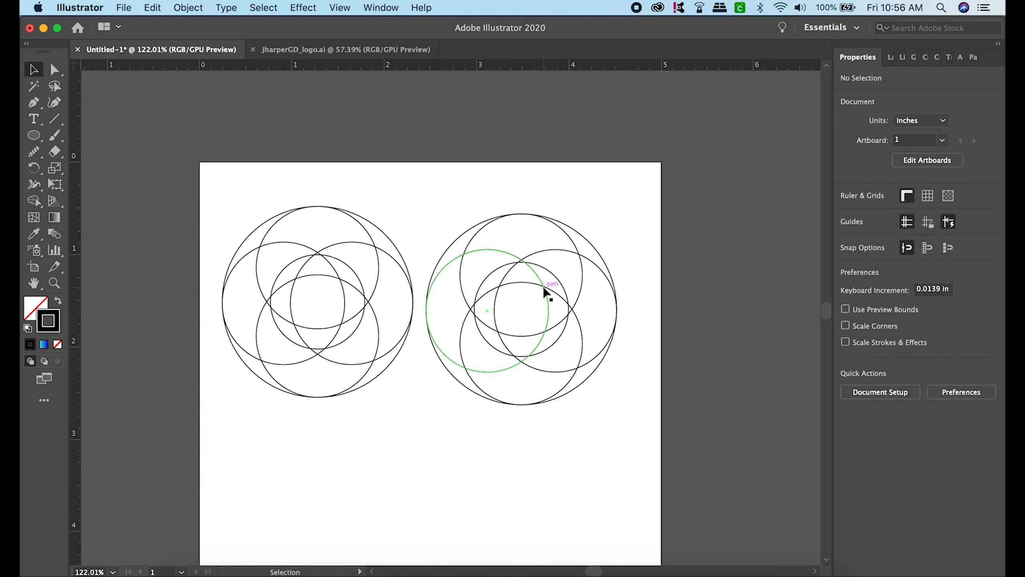
pyautogui.moveTo(545, 288); pyautogui.dragTo(484, 286)
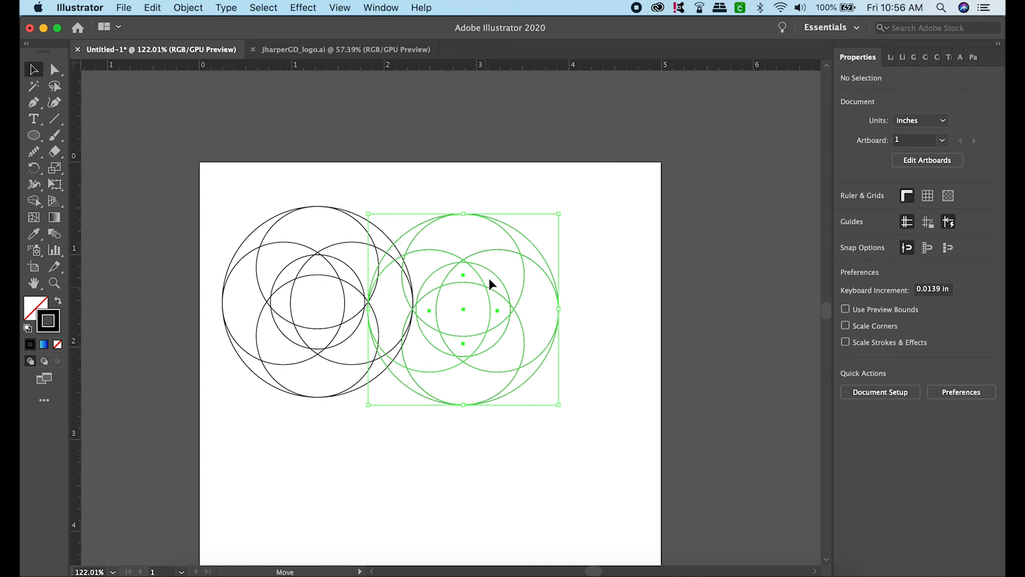
pyautogui.click(597, 214)
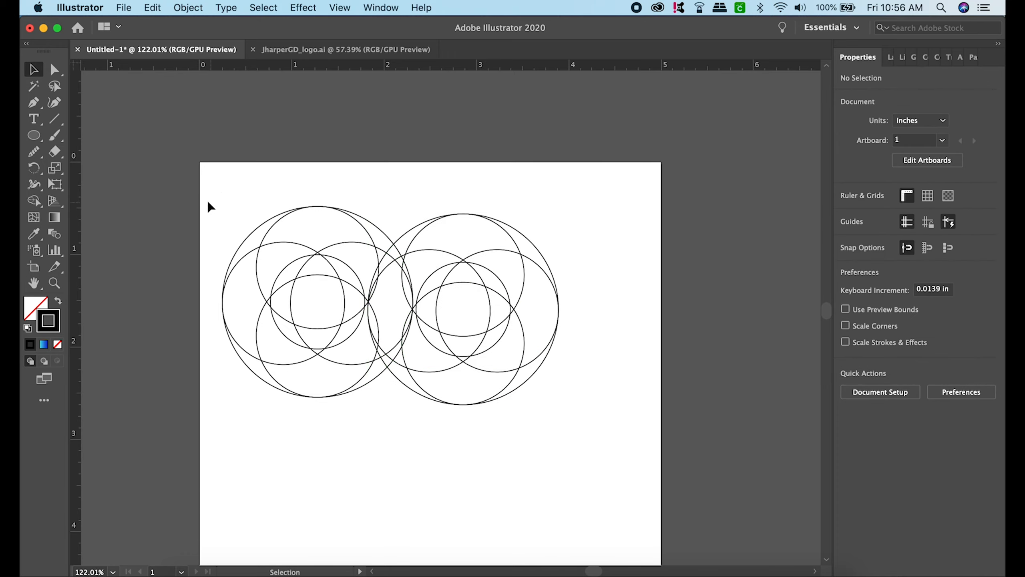
# - Align both ring groups to each other by their vertical centres, keeping them side by side
pyautogui.moveTo(209, 203); pyautogui.dragTo(613, 332)
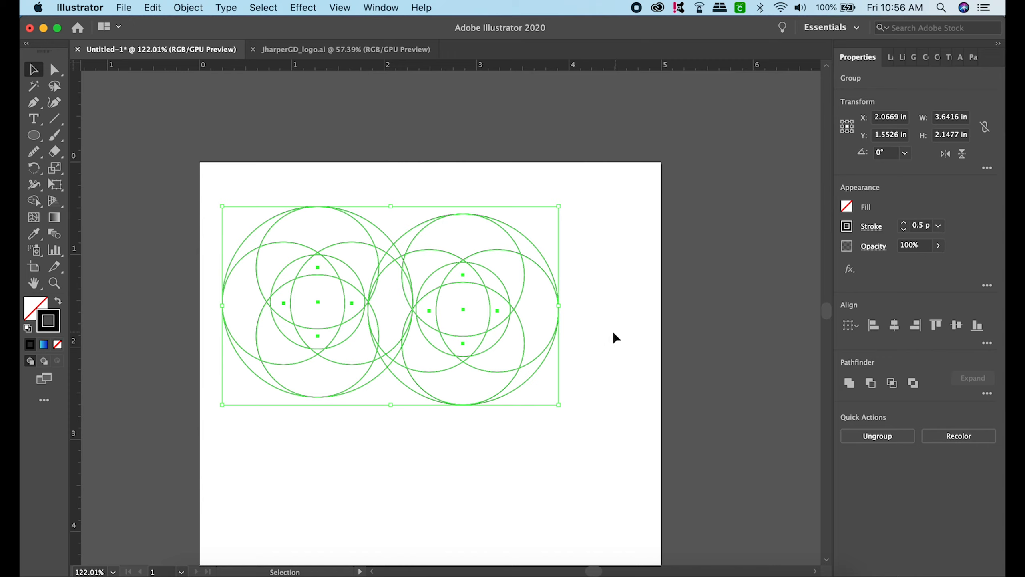
pyautogui.click(895, 326)
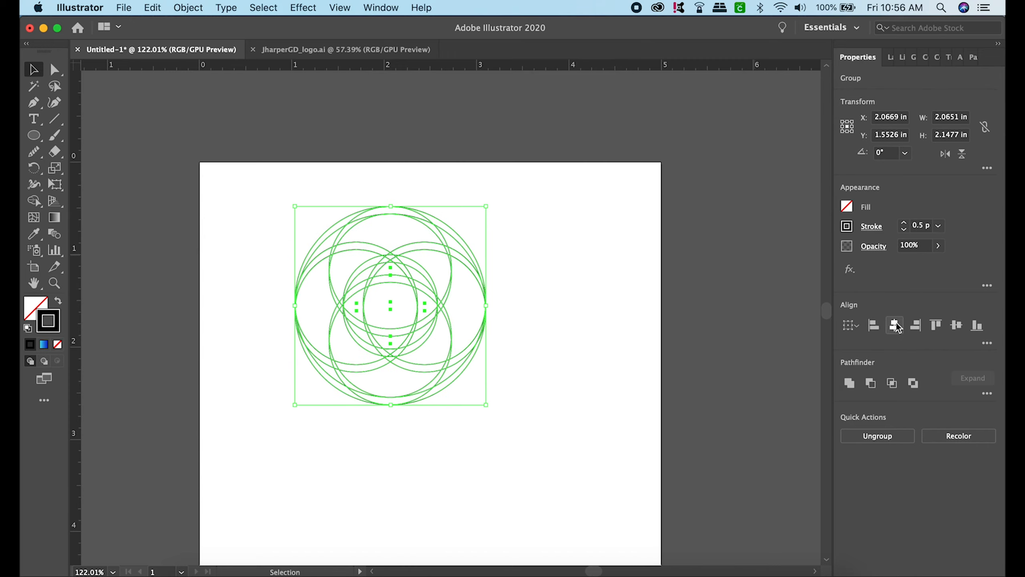
pyautogui.press('super+z')
pyautogui.click(957, 324)
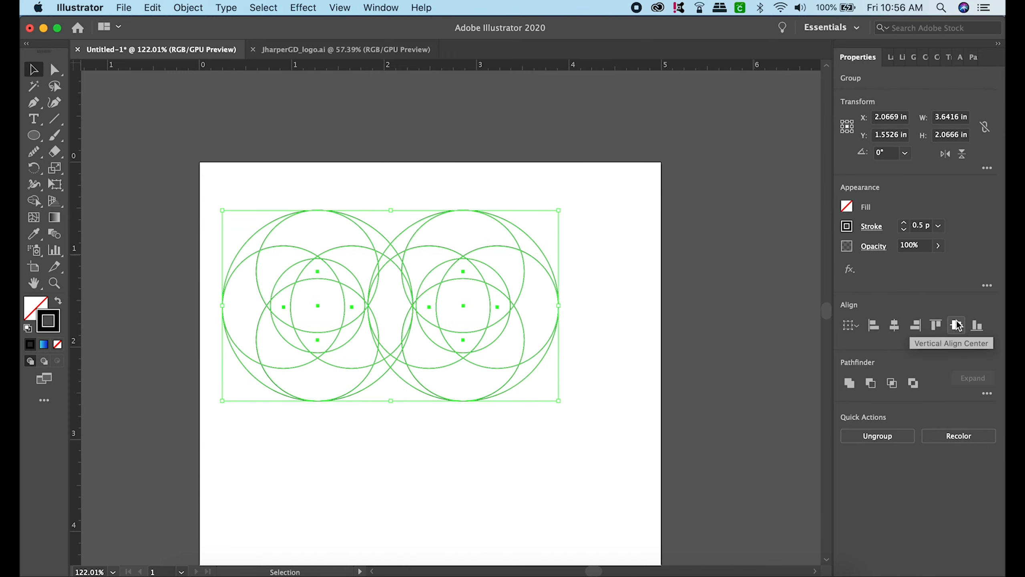
pyautogui.click(611, 187)
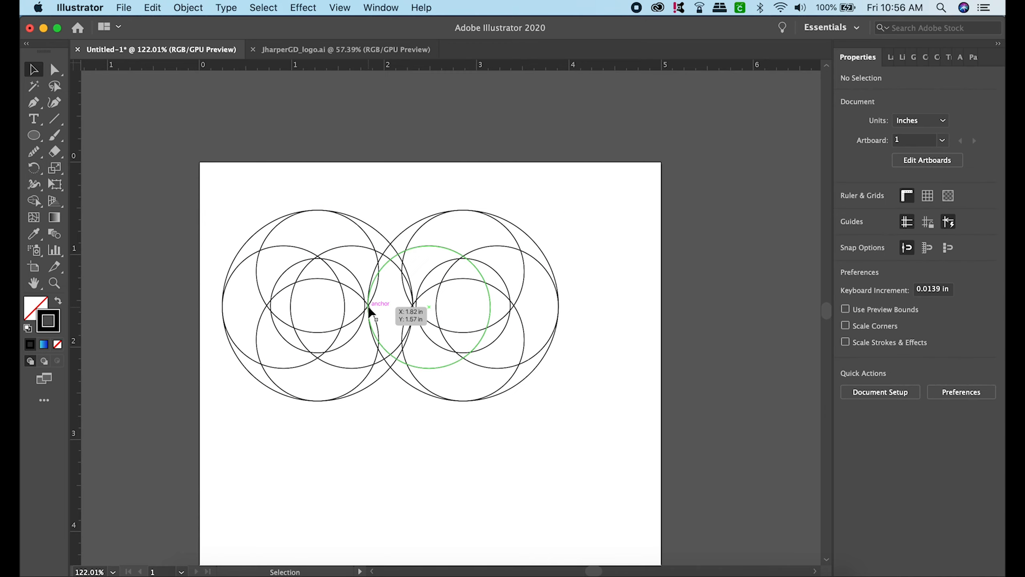
# - In Outline view, shift the right-hand group until its leftmost edge touches the right edge of the left ring's inner circle
pyautogui.press('super+y')
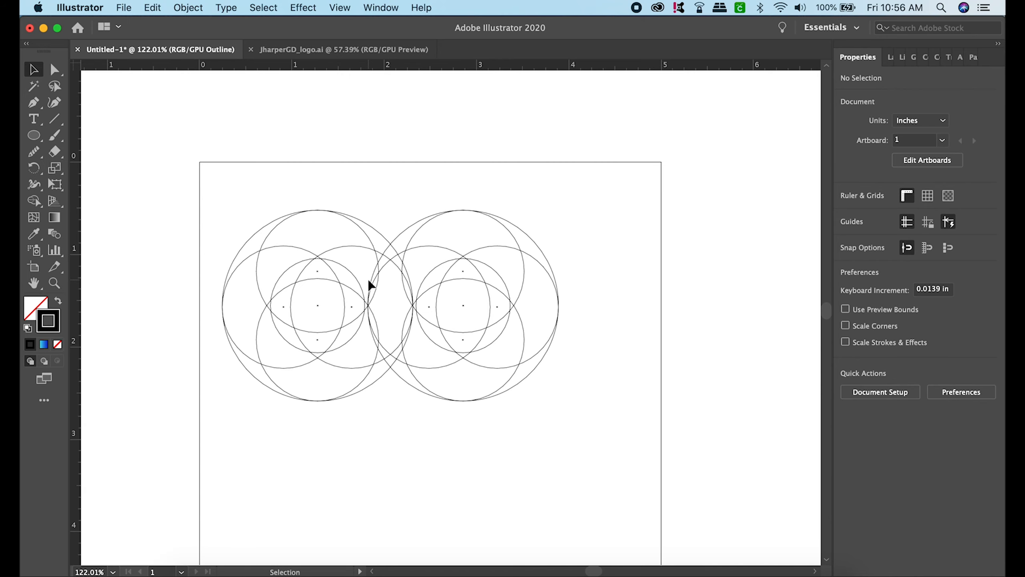
pyautogui.scroll(10, 374, 304)
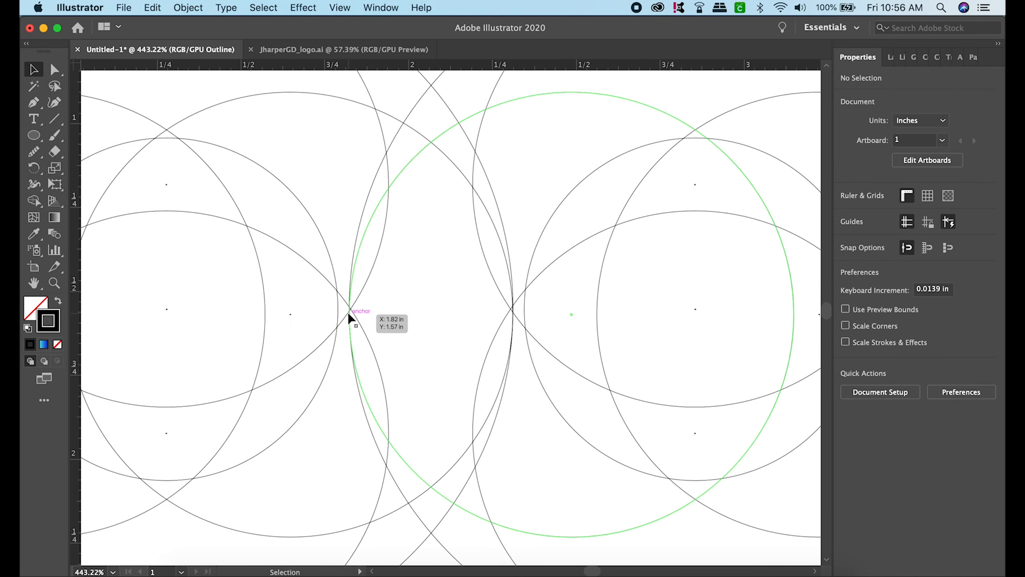
pyautogui.moveTo(348, 309); pyautogui.dragTo(337, 308)
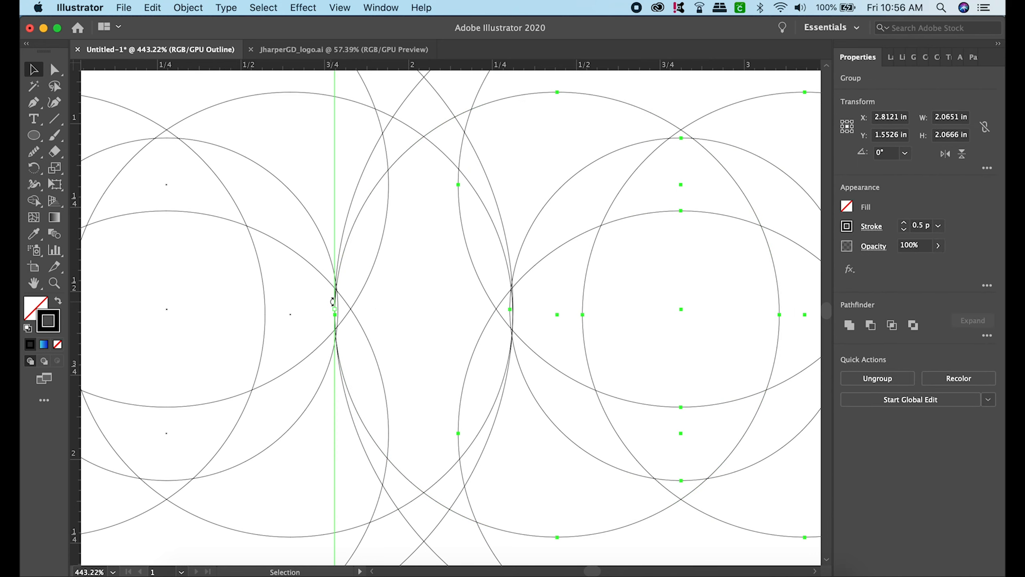
pyautogui.keyDown('alt'); pyautogui.scroll(2, 332, 302); pyautogui.keyUp('alt')
pyautogui.scroll(2, 332, 302)
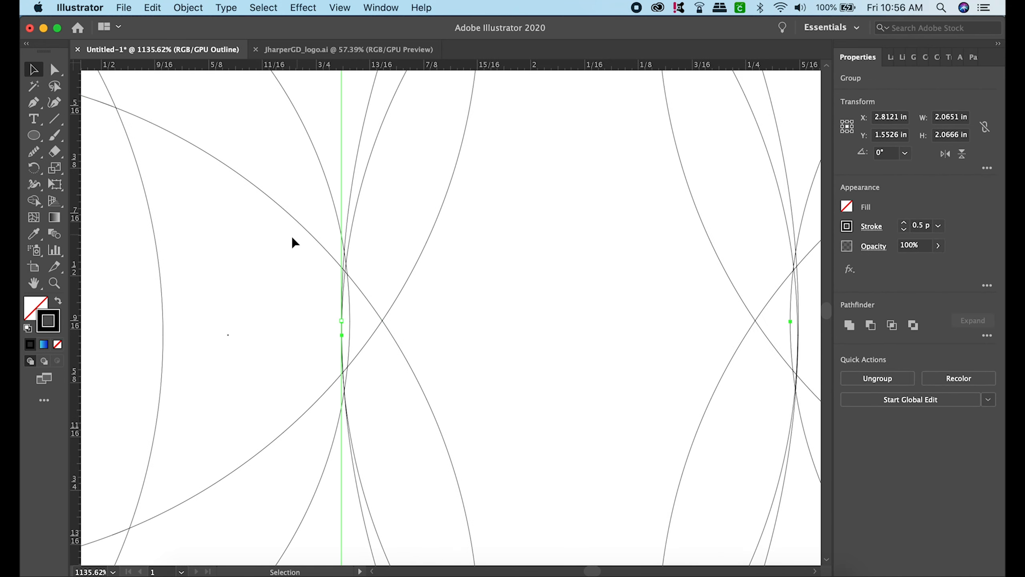
pyautogui.keyDown('shift'); pyautogui.click(341, 308); pyautogui.keyUp('shift')
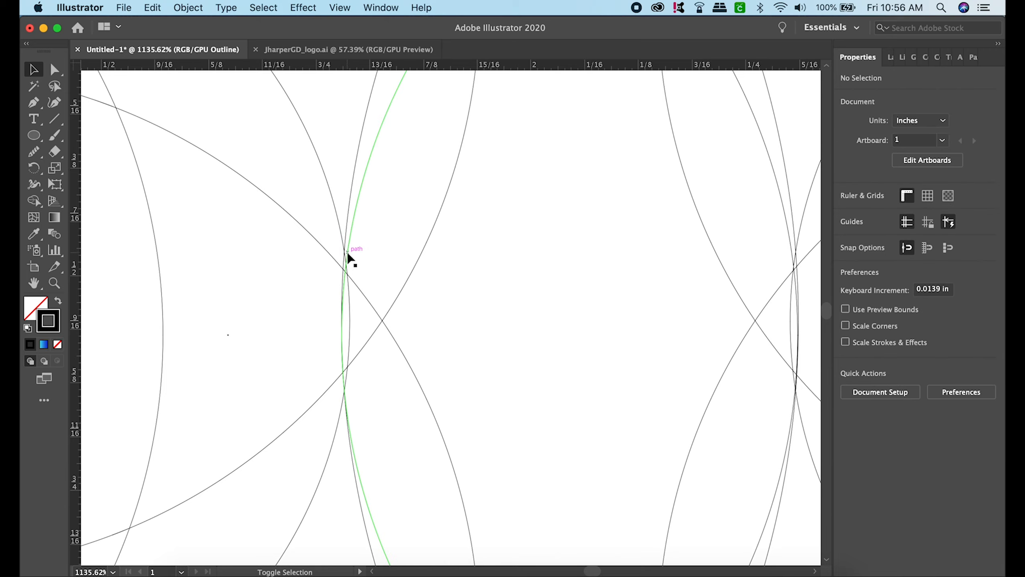
pyautogui.moveTo(349, 259); pyautogui.dragTo(354, 254)
pyautogui.click(441, 324)
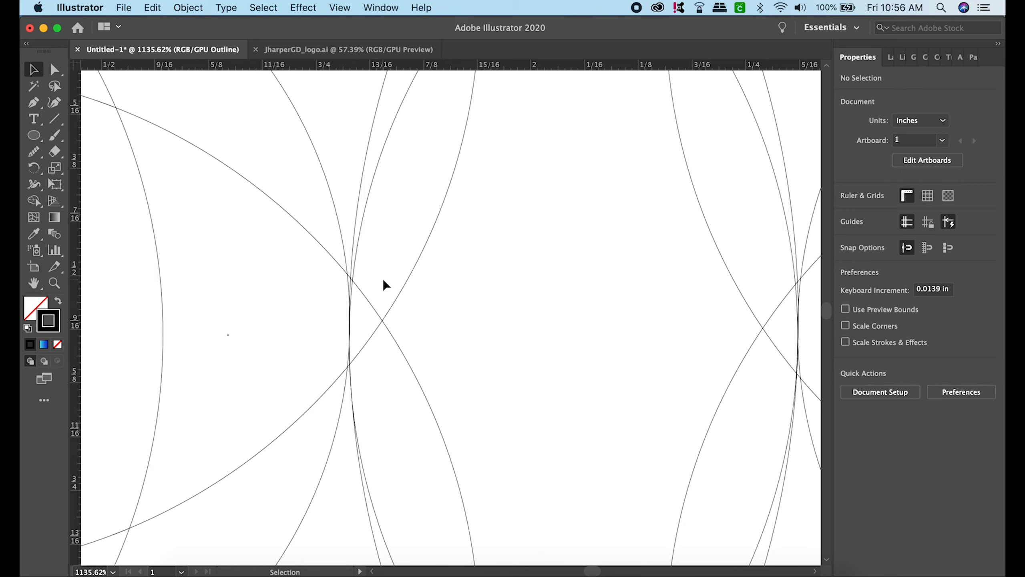
# - Align the two overlapping ring groups to each other by their vertical centres again
pyautogui.scroll(-10, 383, 279)
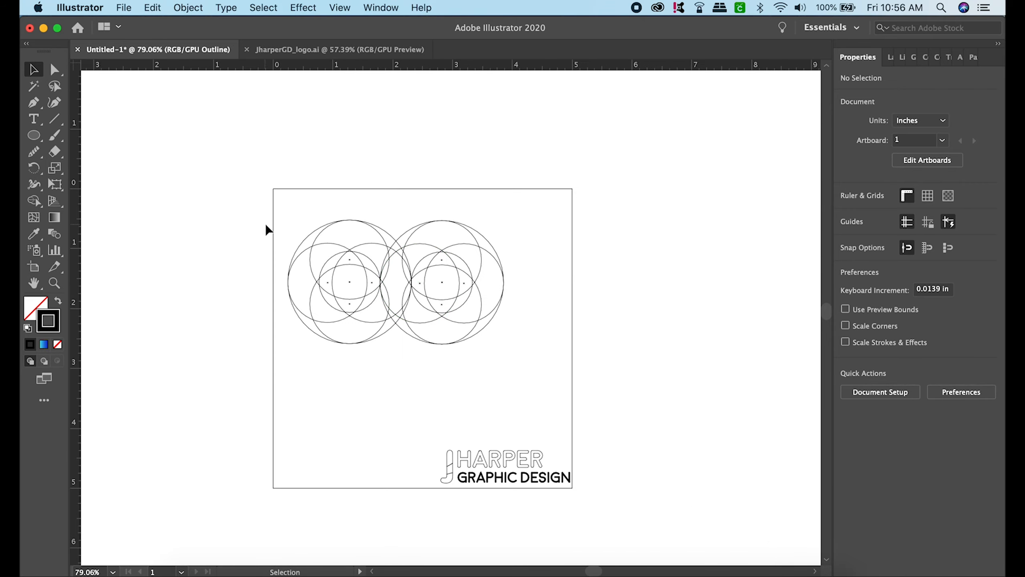
pyautogui.moveTo(275, 210); pyautogui.dragTo(551, 367)
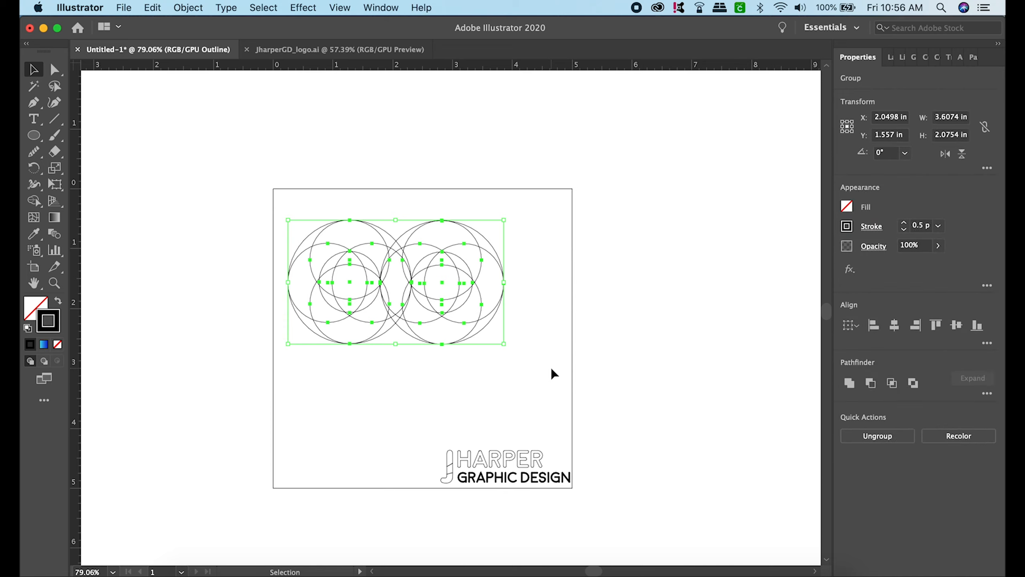
pyautogui.click(956, 325)
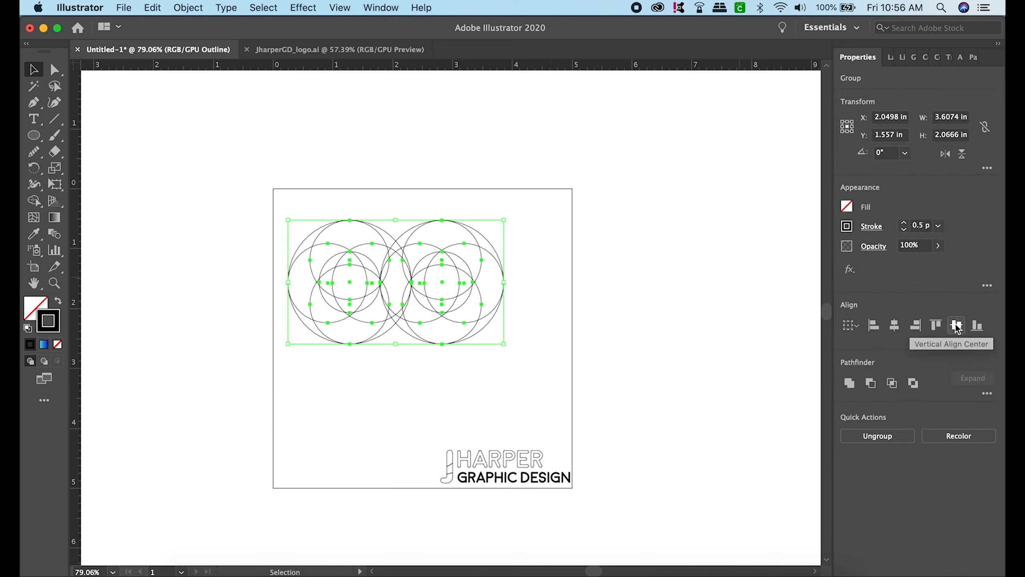
pyautogui.click(566, 279)
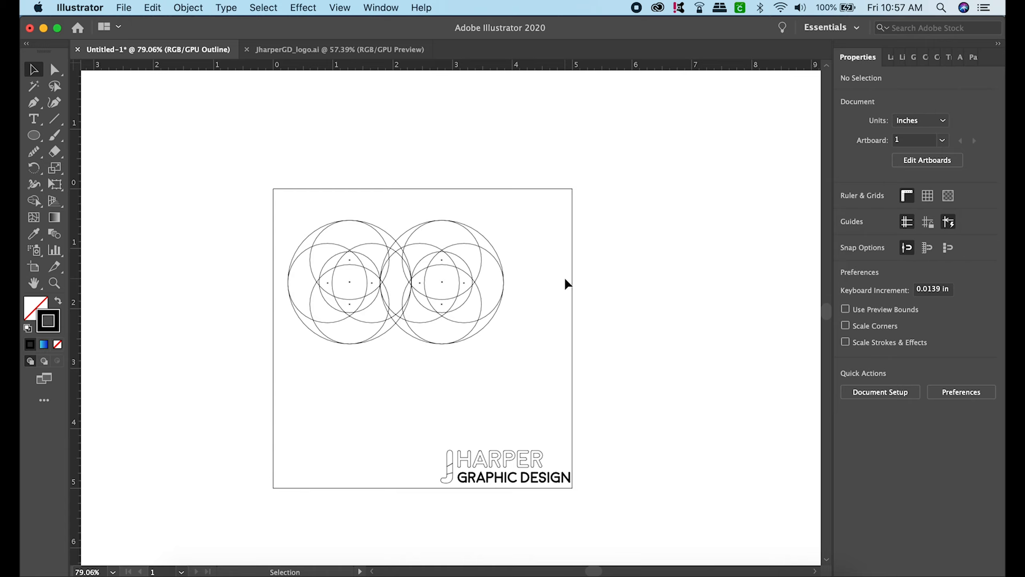
# - Return the document from Outline to Preview display
pyautogui.press('super+t')
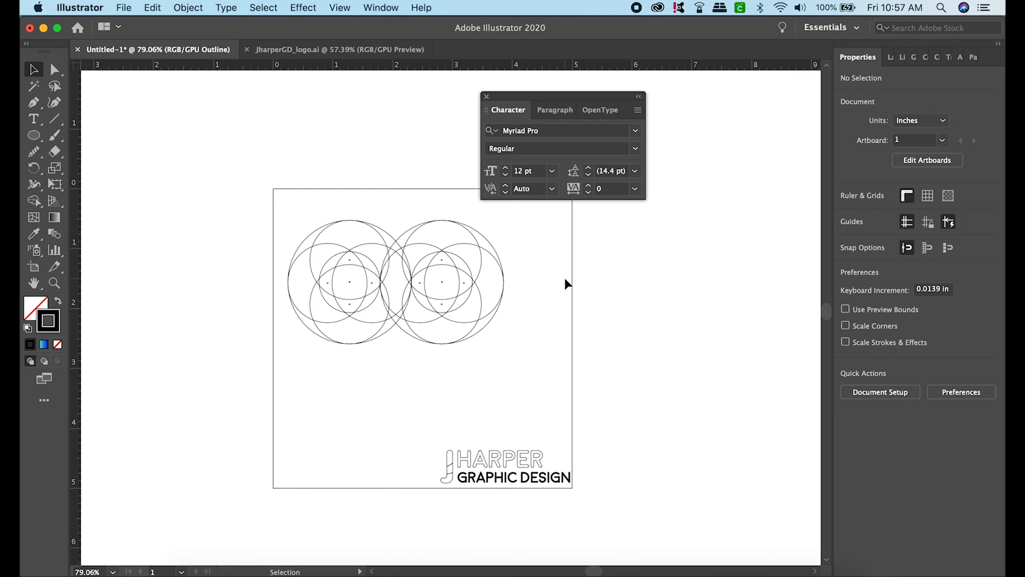
pyautogui.click(486, 97)
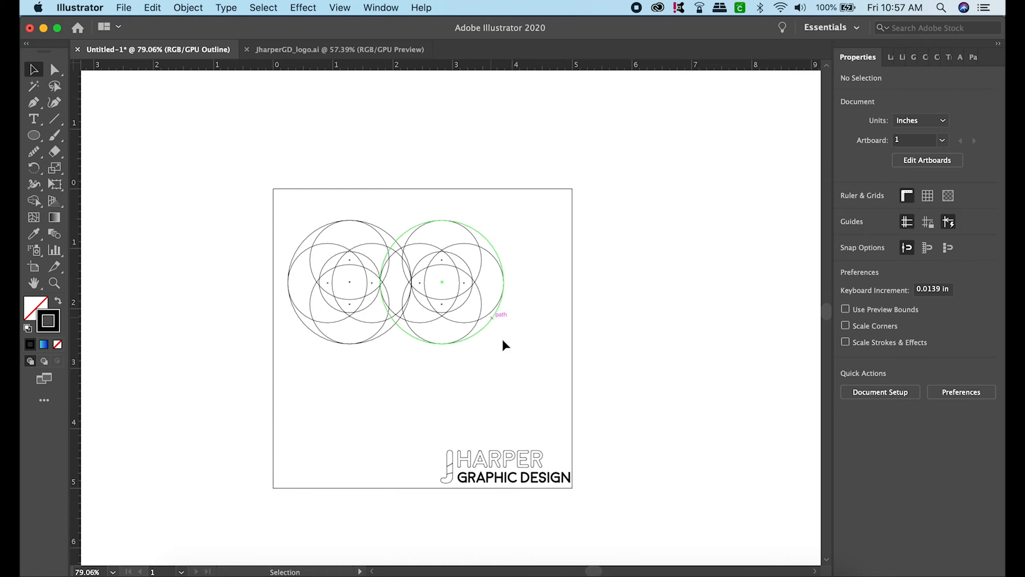
pyautogui.press('super+y')
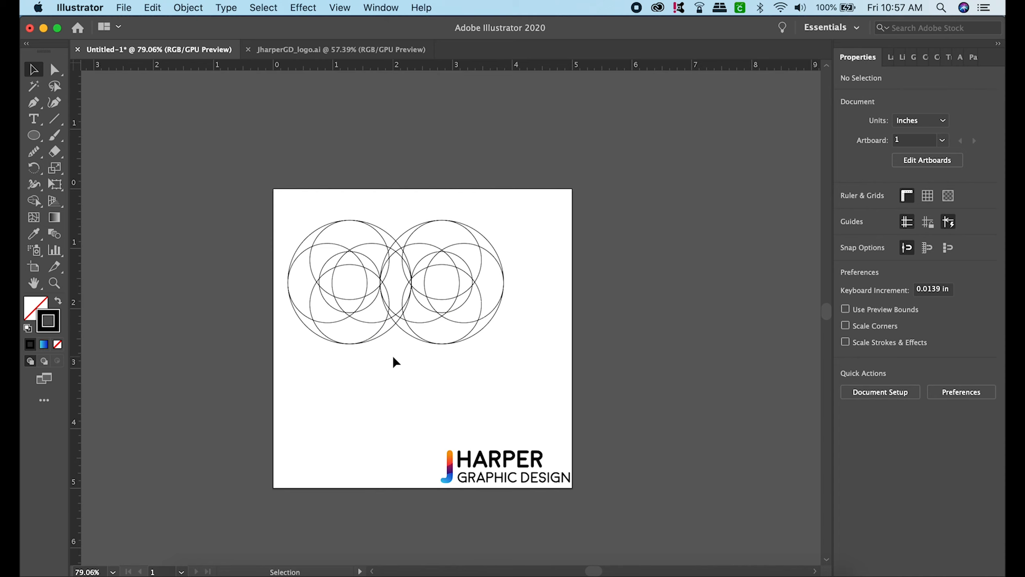
pyautogui.scroll(3, 394, 358)
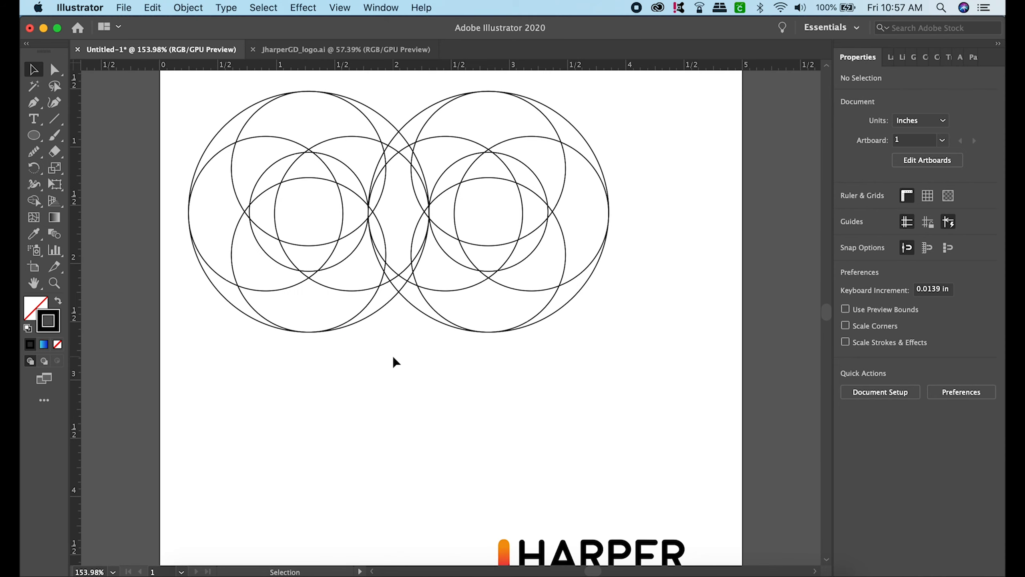
pyautogui.scroll(3, 394, 361)
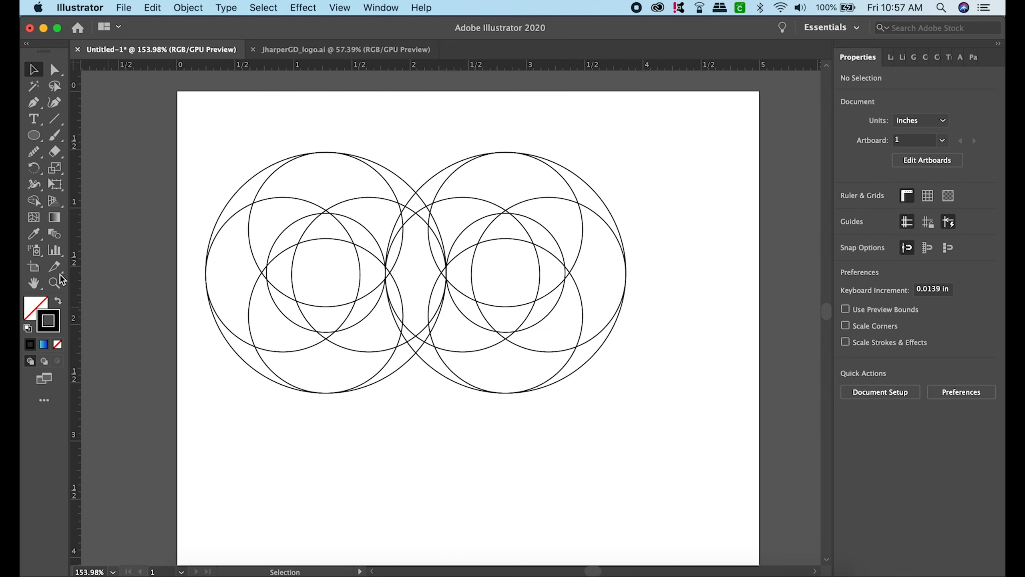
# - With both ring groups selected, use the Shape Builder to merge the regions inside each ring's inner circle into one shape
pyautogui.click(34, 201)
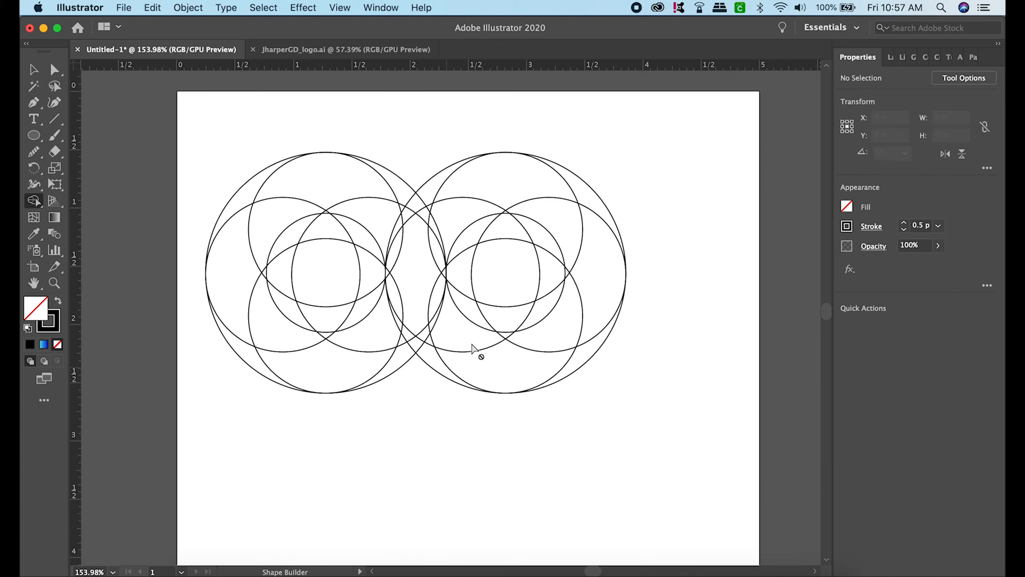
pyautogui.press('v')
pyautogui.click(408, 185)
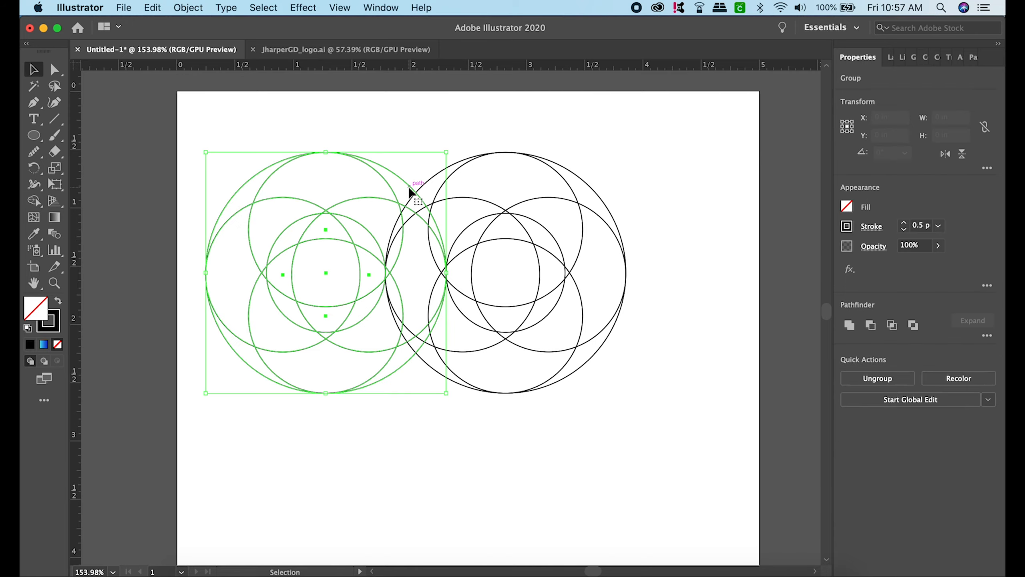
pyautogui.moveTo(262, 125); pyautogui.dragTo(652, 377)
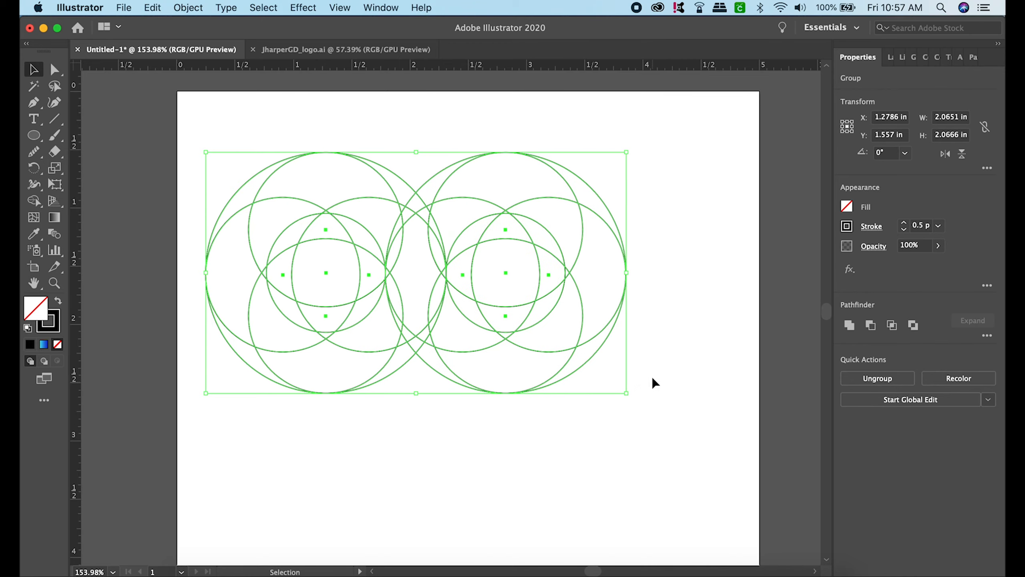
pyautogui.click(34, 201)
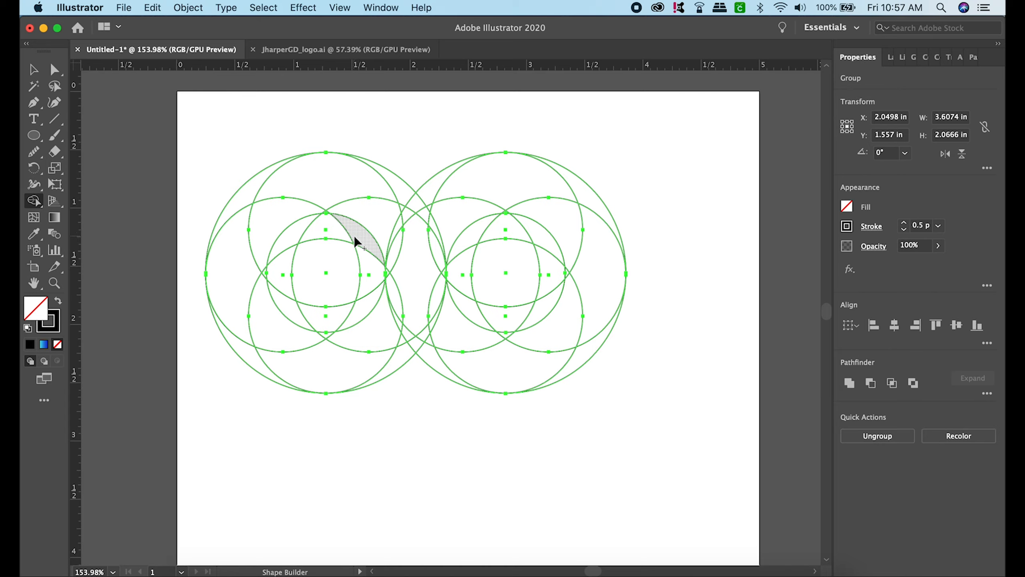
pyautogui.moveTo(355, 239)
pyautogui.mouseDown()
pyautogui.moveTo(349, 249)
pyautogui.moveTo(364, 265)
pyautogui.moveTo(352, 311)
pyautogui.moveTo(297, 302)
pyautogui.moveTo(290, 280)
pyautogui.mouseUp()
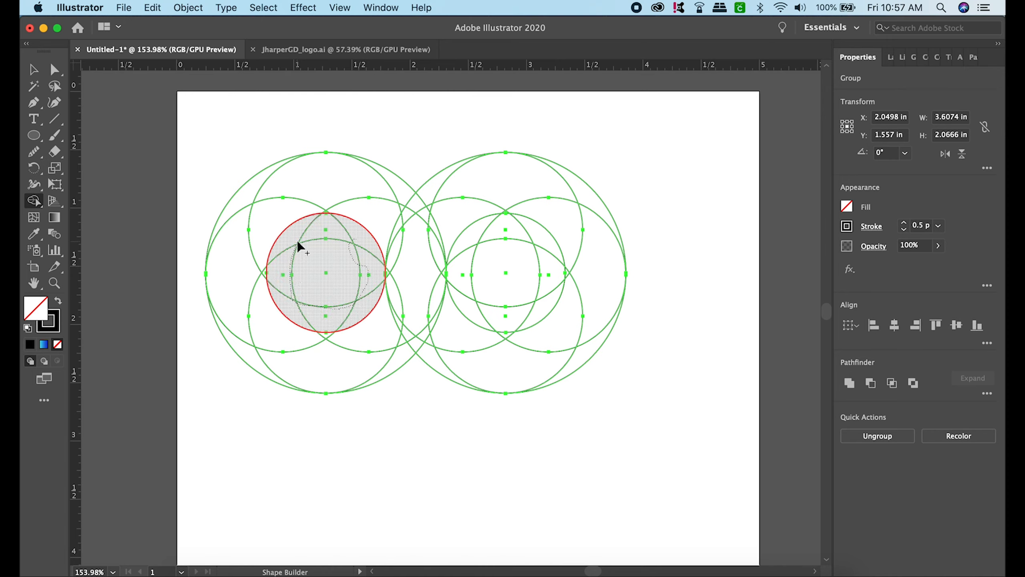
pyautogui.moveTo(297, 240); pyautogui.dragTo(298, 241)
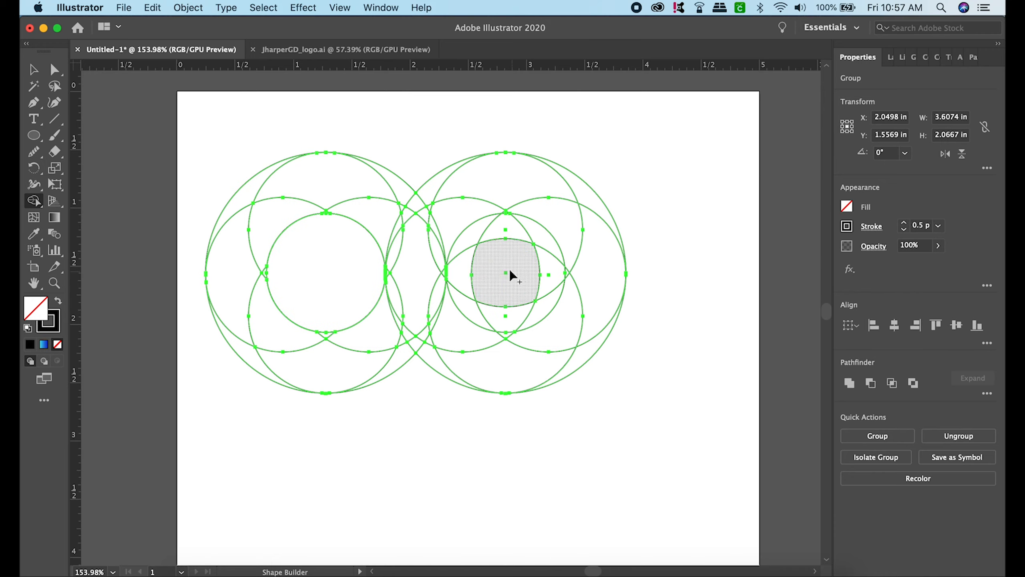
pyautogui.moveTo(510, 272)
pyautogui.mouseDown()
pyautogui.moveTo(484, 264)
pyautogui.moveTo(489, 234)
pyautogui.mouseUp()
pyautogui.moveTo(553, 255)
pyautogui.mouseDown()
pyautogui.moveTo(532, 315)
pyautogui.moveTo(482, 283)
pyautogui.mouseUp()
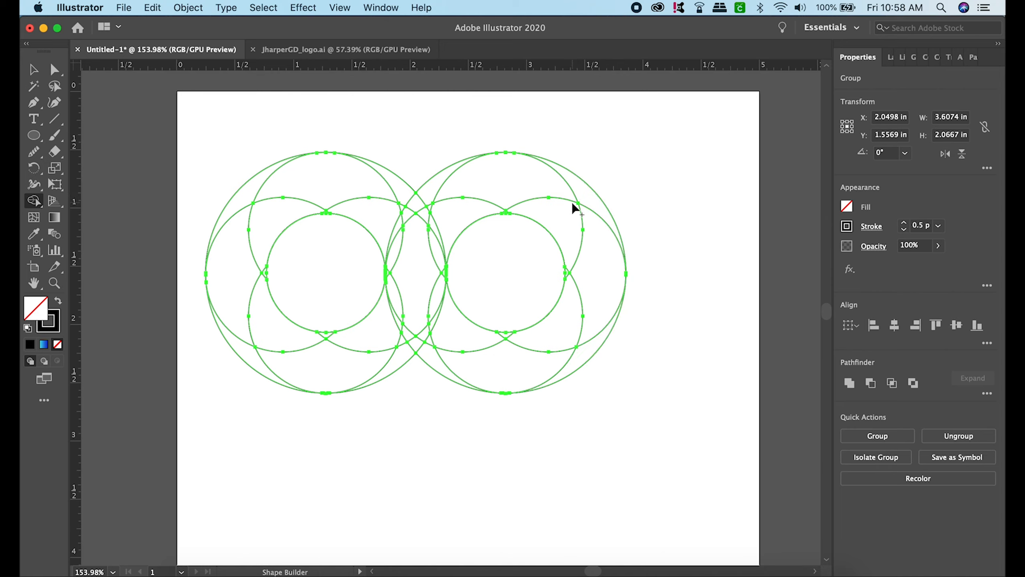
# - Undo the Shape Builder merges on both rings and deselect the artwork
pyautogui.press('super+z')
pyautogui.press('super+z')
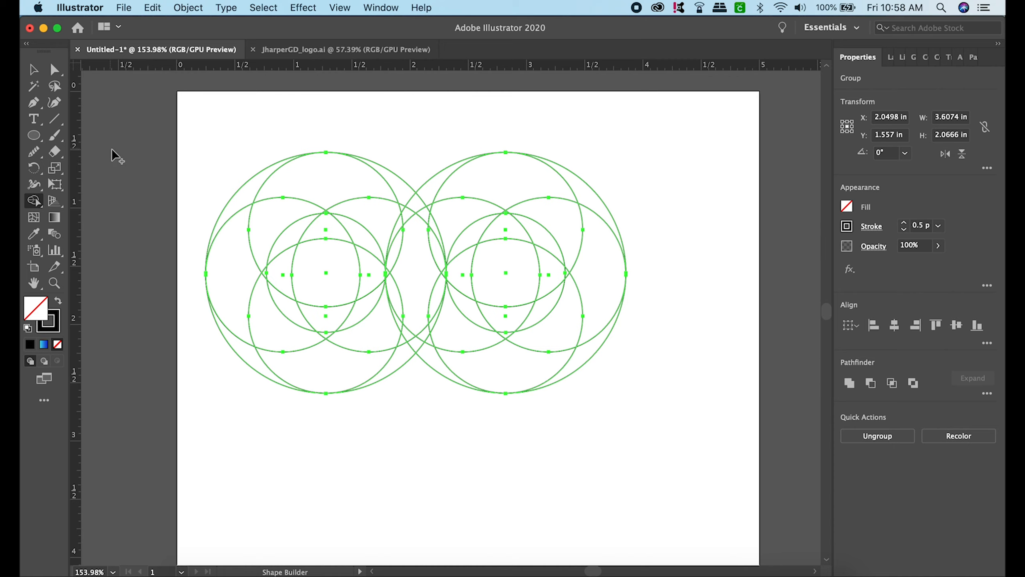
pyautogui.moveTo(489, 117)
pyautogui.mouseDown()
pyautogui.moveTo(573, 215)
pyautogui.moveTo(666, 382)
pyautogui.mouseUp()
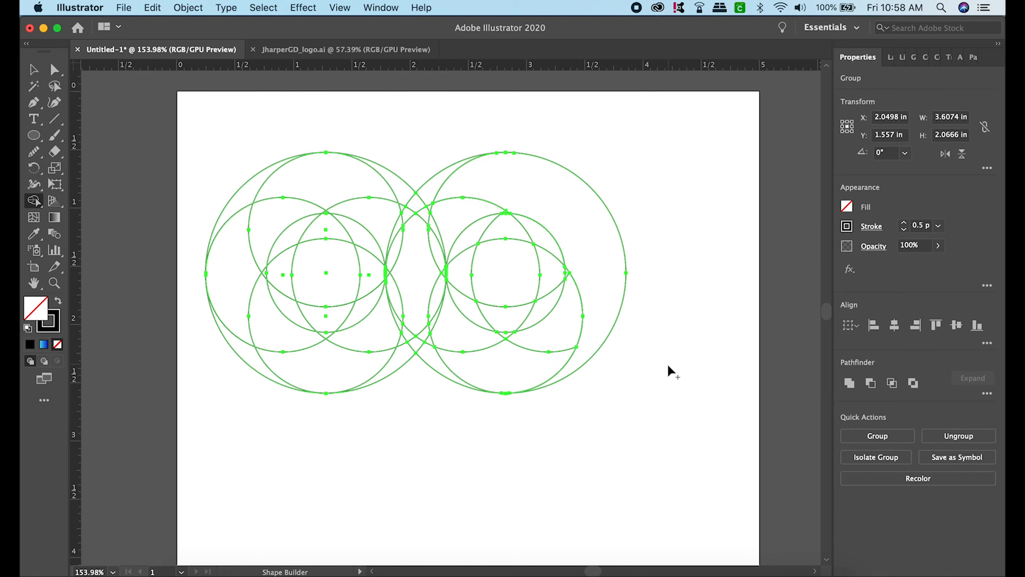
pyautogui.click(34, 70)
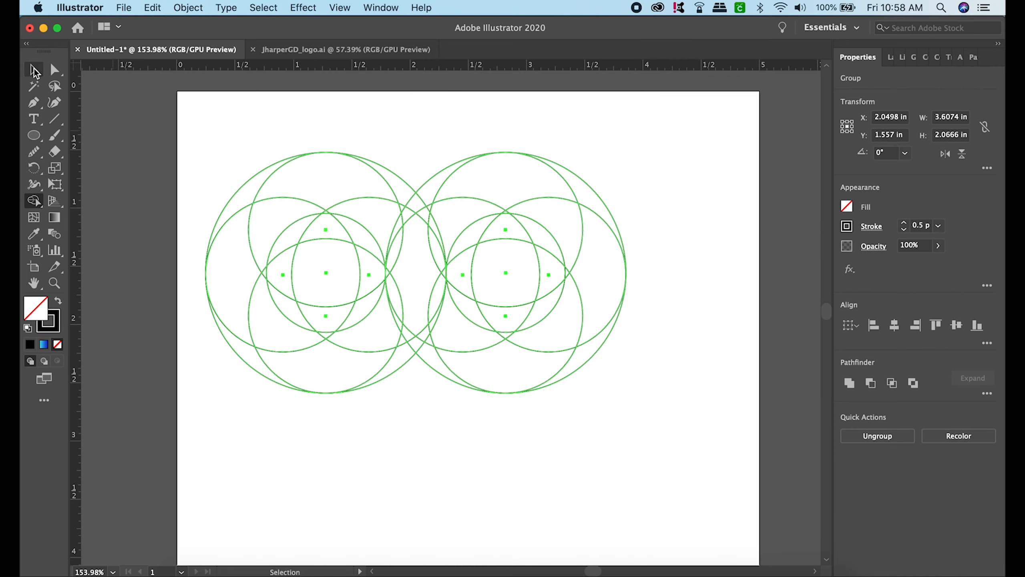
pyautogui.click(680, 281)
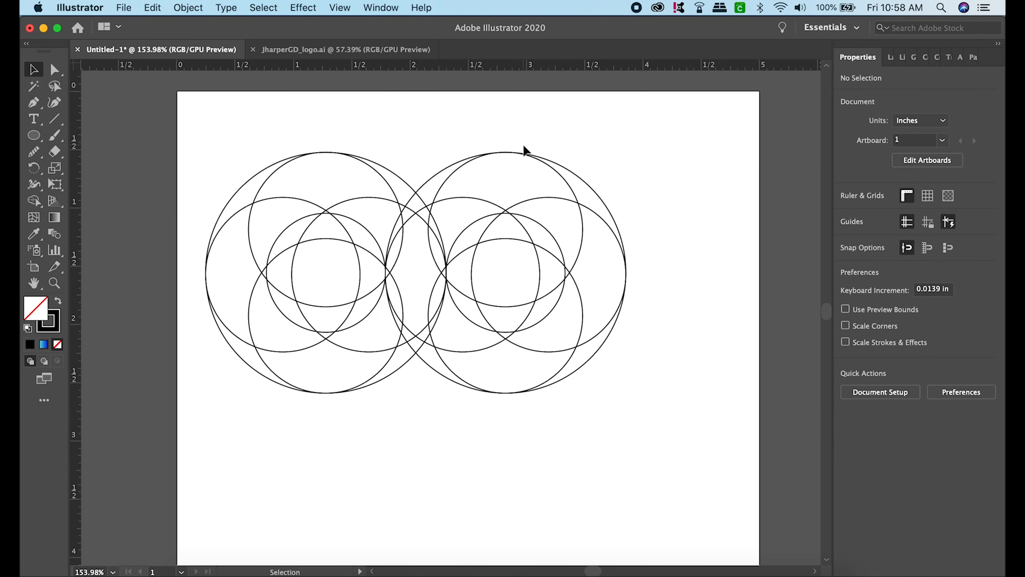
# - In Outline view, try to shift the right ring's right-hand medium circle against the rightmost edge of the large outer circle
pyautogui.press('super+y')
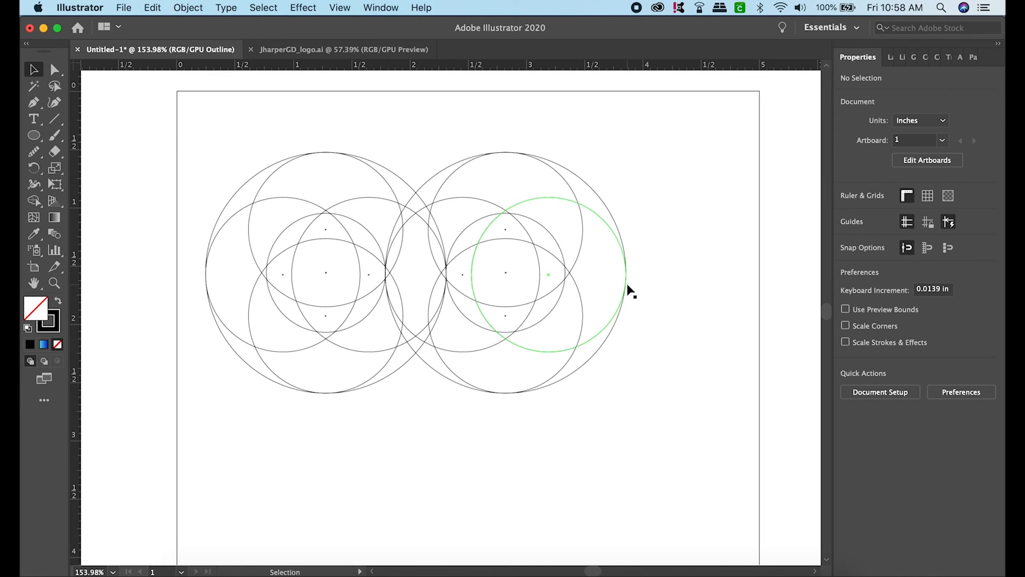
pyautogui.scroll(10, 641, 279)
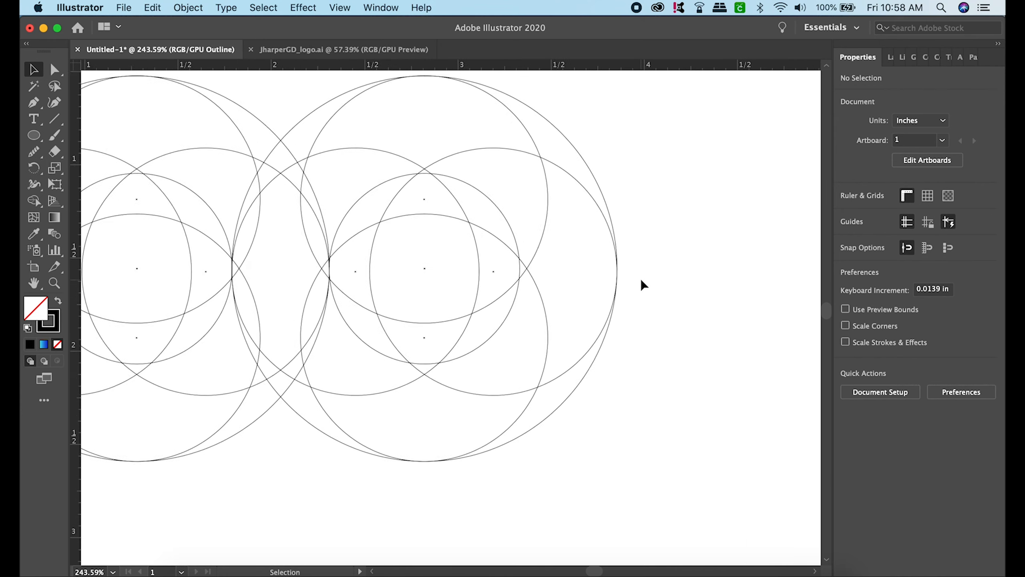
pyautogui.scroll(15, 641, 279)
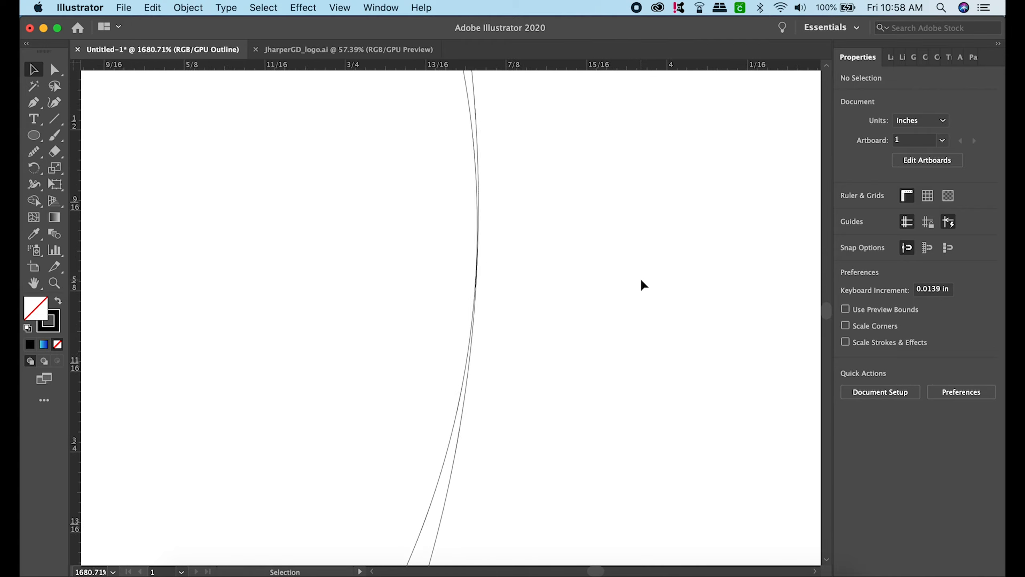
pyautogui.scroll(1, 641, 279)
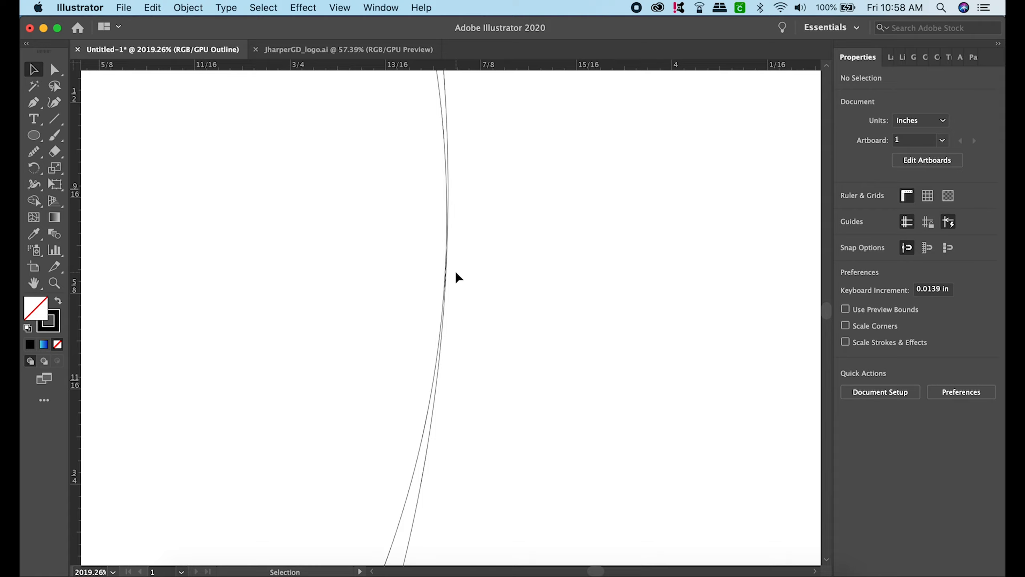
pyautogui.click(441, 109)
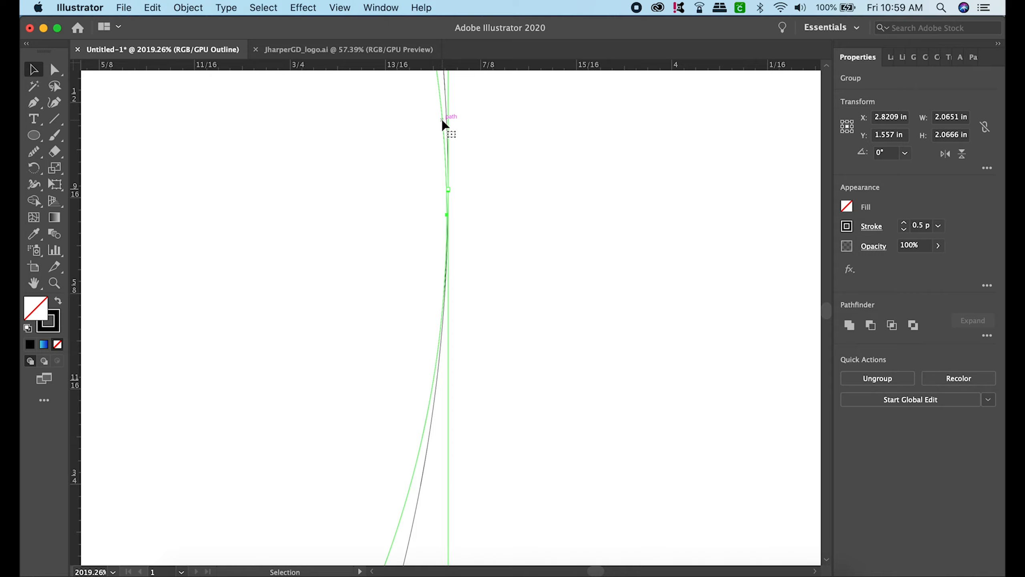
pyautogui.click(484, 157)
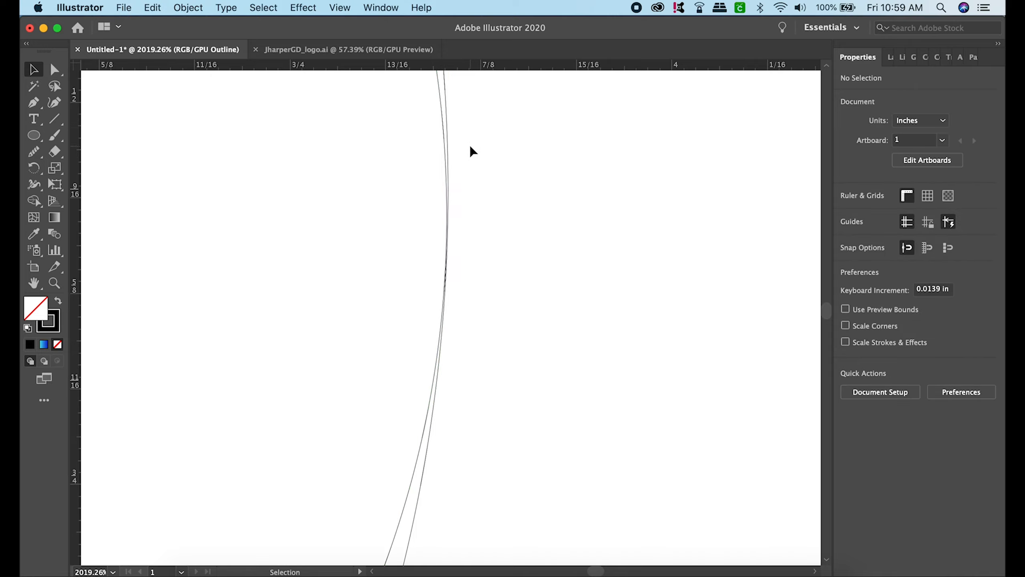
pyautogui.scroll(5, 466, 202)
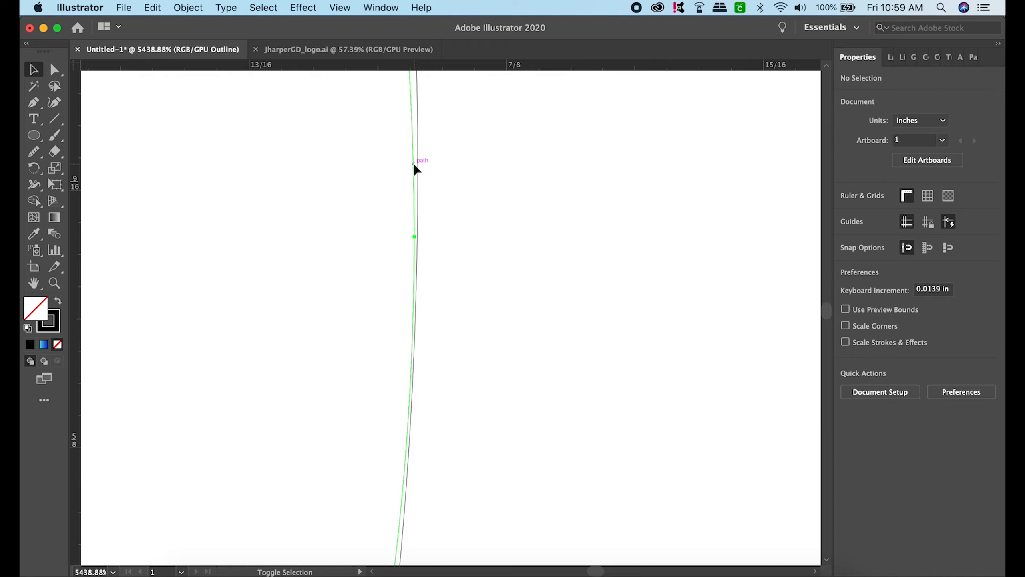
pyautogui.moveTo(414, 163); pyautogui.dragTo(415, 166)
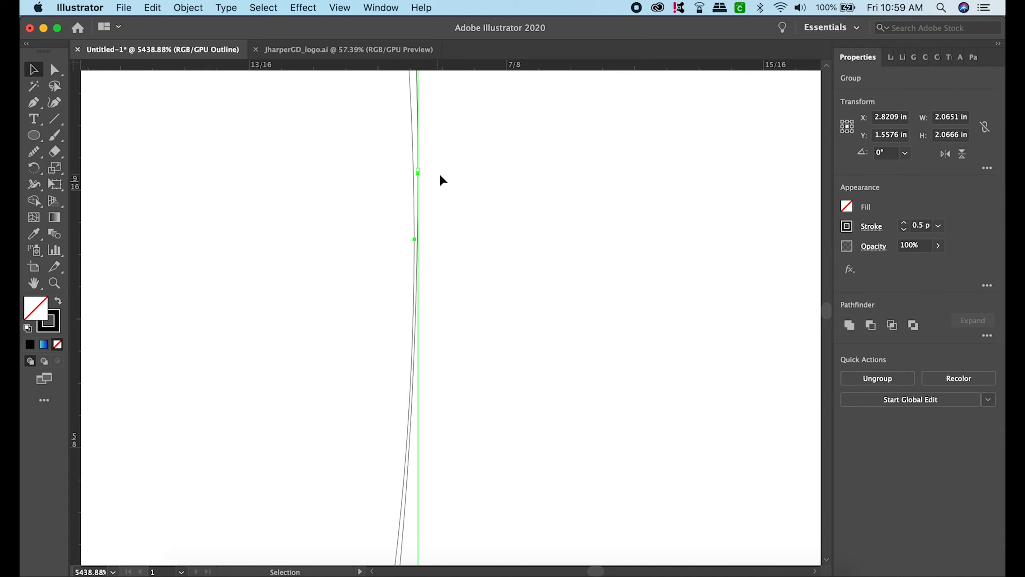
pyautogui.click(464, 188)
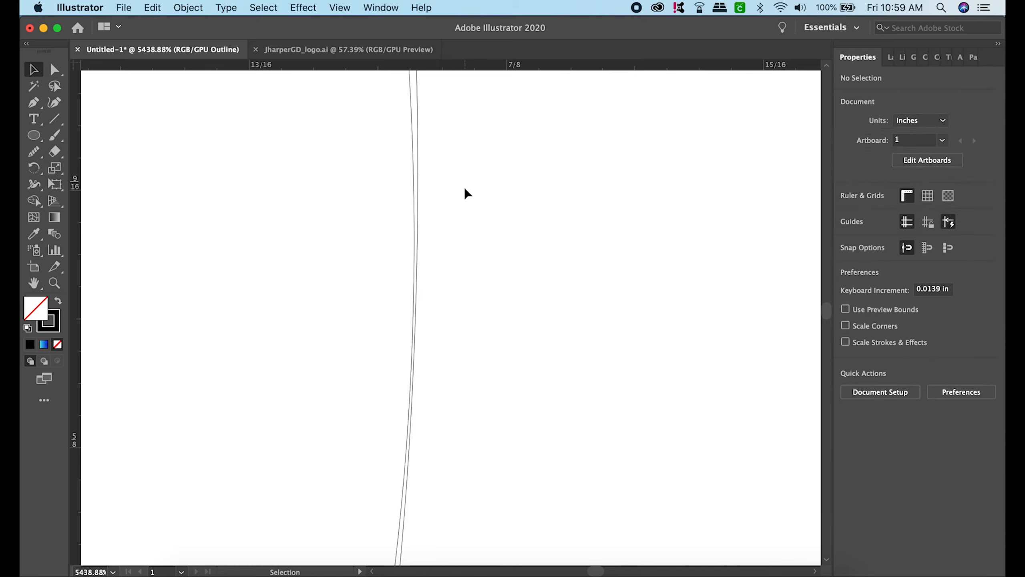
# - Ungroup the right-hand ring so its circles can be moved individually
pyautogui.click(411, 142)
pyautogui.click(197, 9)
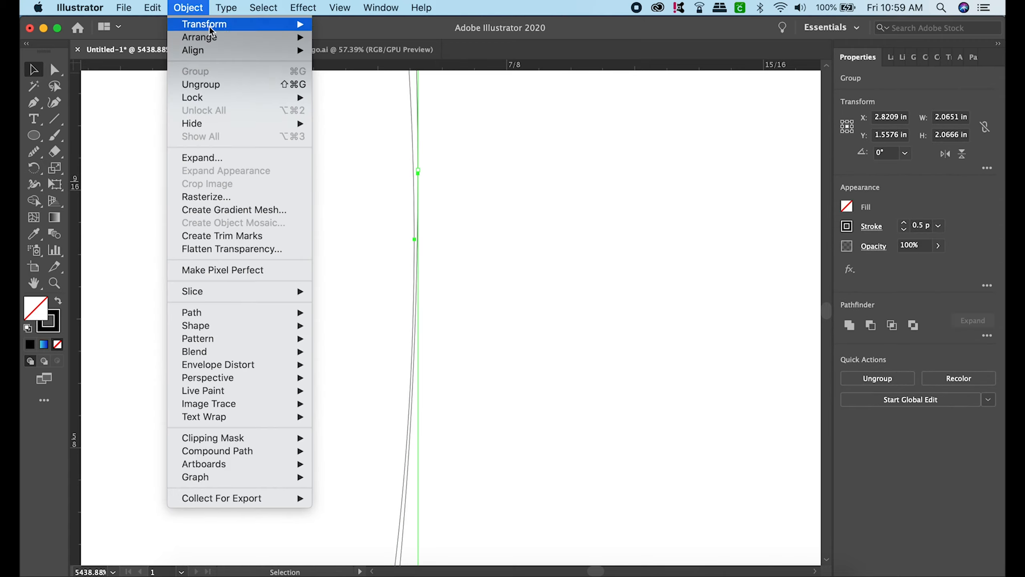
pyautogui.click(237, 84)
pyautogui.click(429, 172)
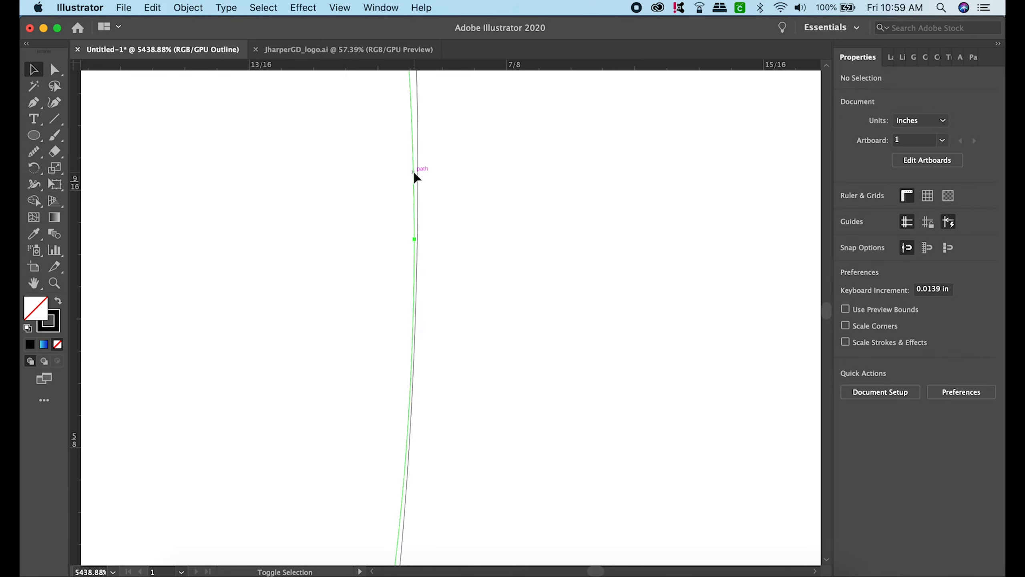
# - Shift the right ring's right-hand medium circle slightly right until its edge meets the rightmost edge of the large outer circle
pyautogui.moveTo(415, 173); pyautogui.dragTo(419, 172)
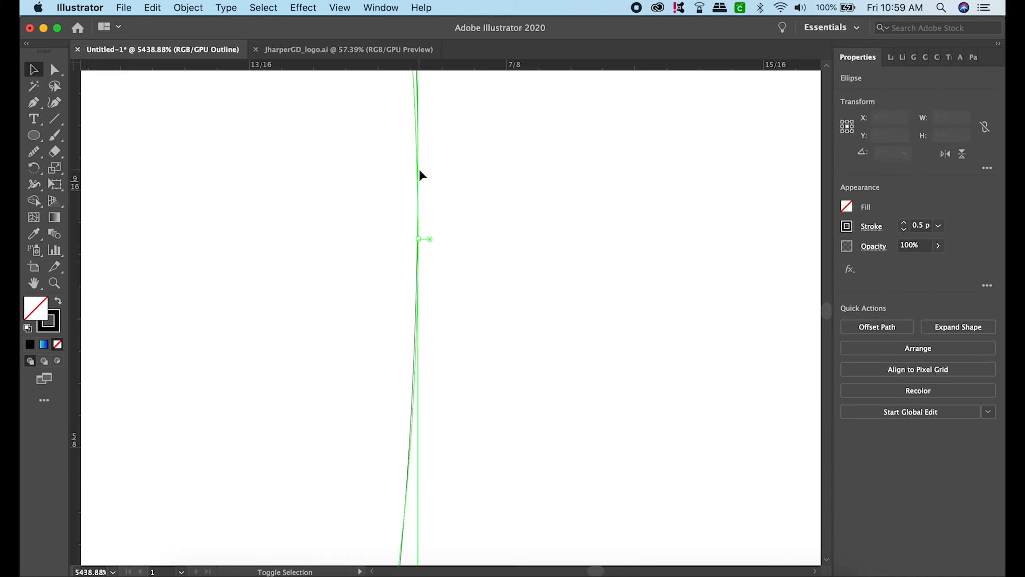
pyautogui.click(480, 200)
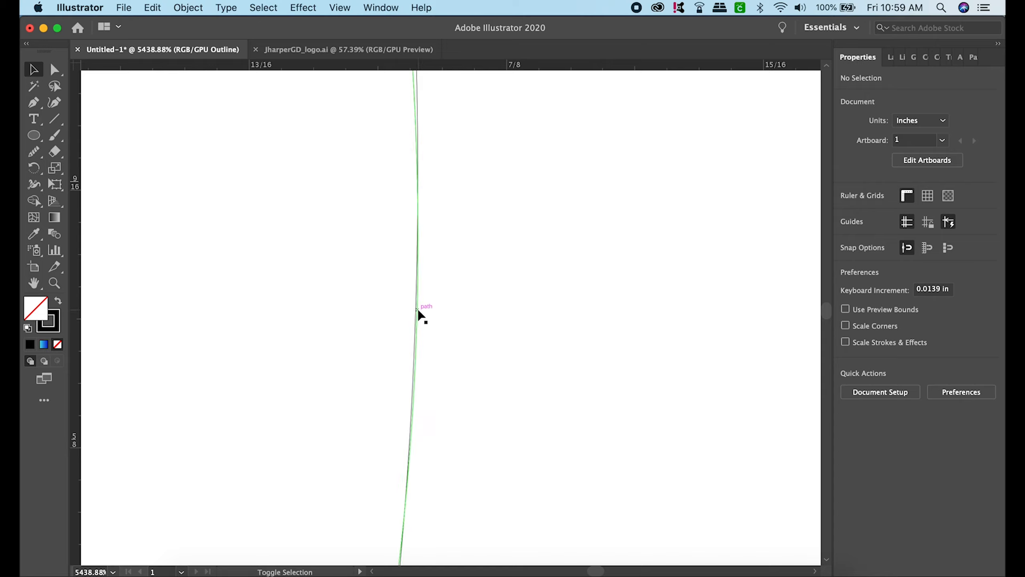
pyautogui.moveTo(416, 309); pyautogui.dragTo(419, 310)
pyautogui.click(440, 315)
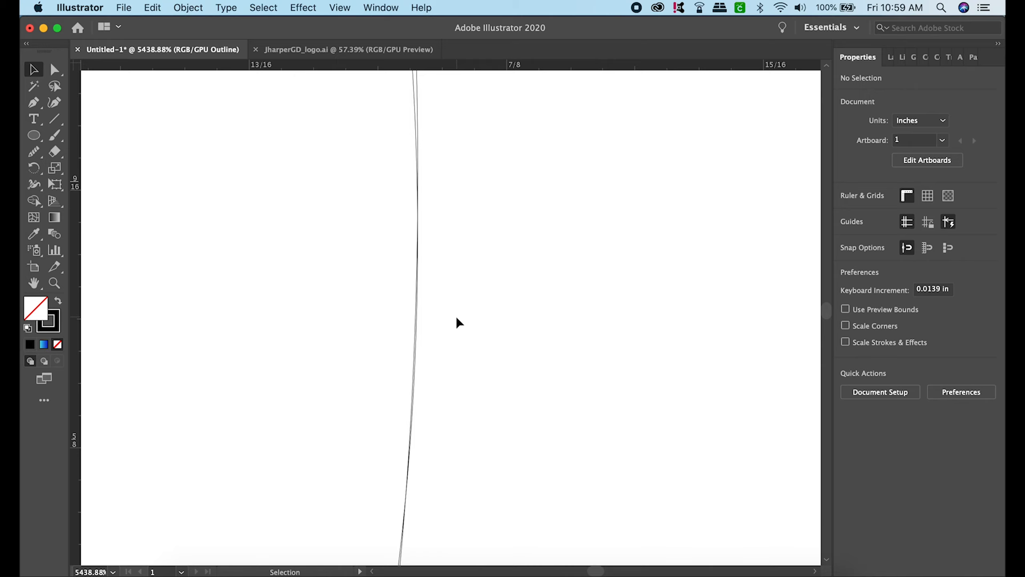
pyautogui.scroll(-15, 362, 316)
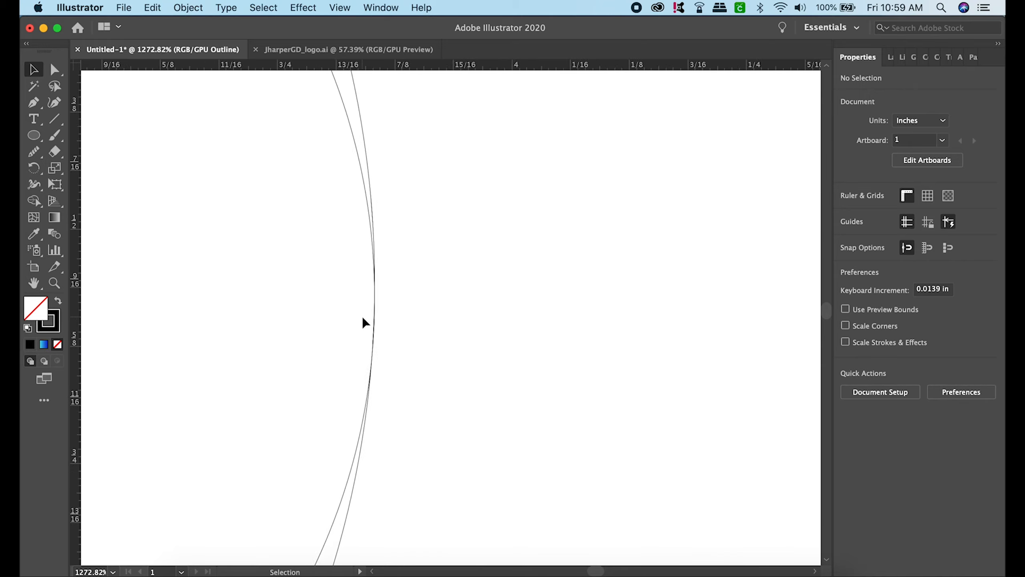
# - Examine where the left ring's left-hand medium circle meets the leftmost edge of its large outer circle
pyautogui.scroll(-3, 362, 316)
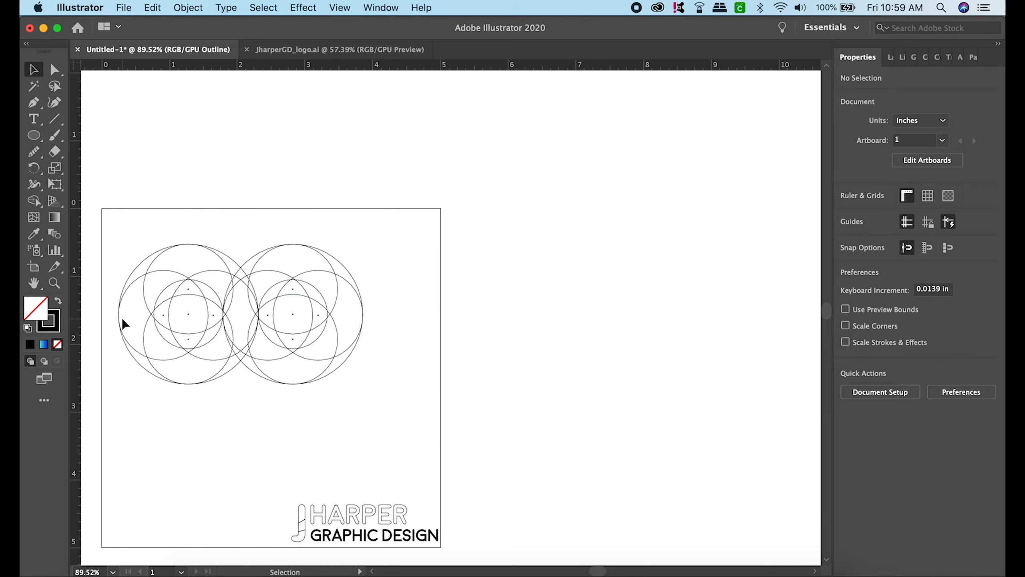
pyautogui.scroll(8, 122, 319)
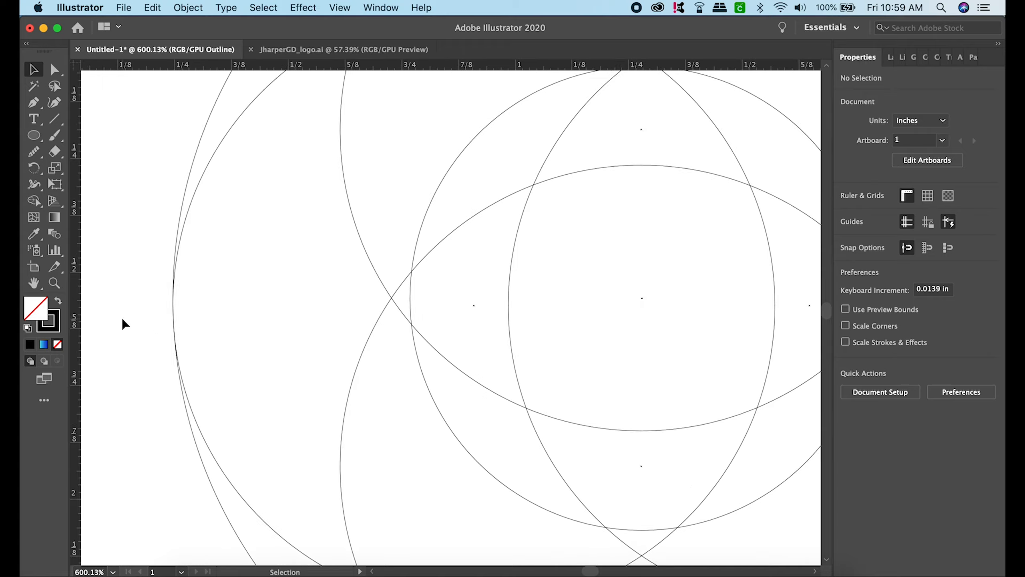
pyautogui.scroll(2, 122, 318)
pyautogui.scroll(4, 192, 334)
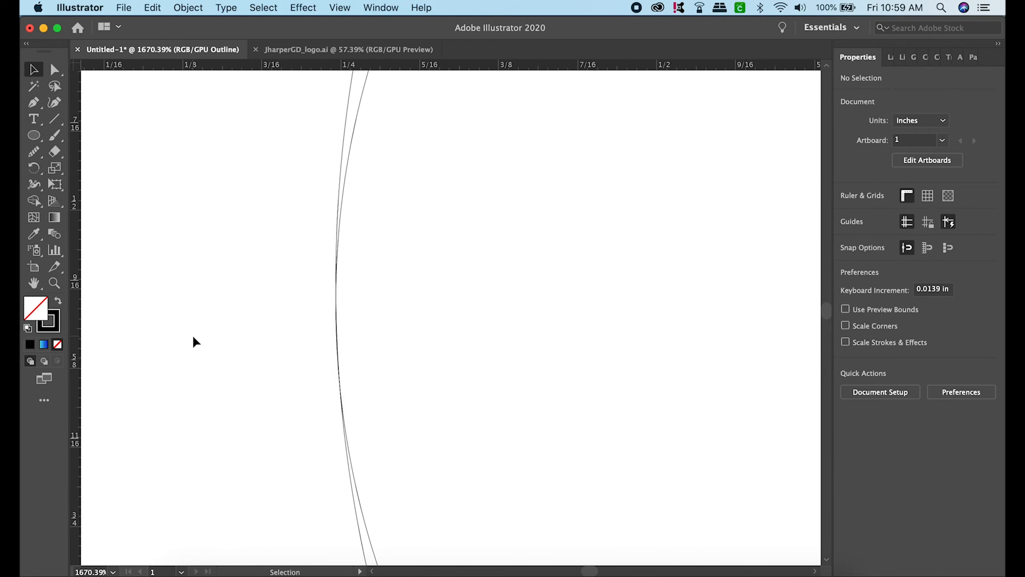
pyautogui.scroll(1, 193, 335)
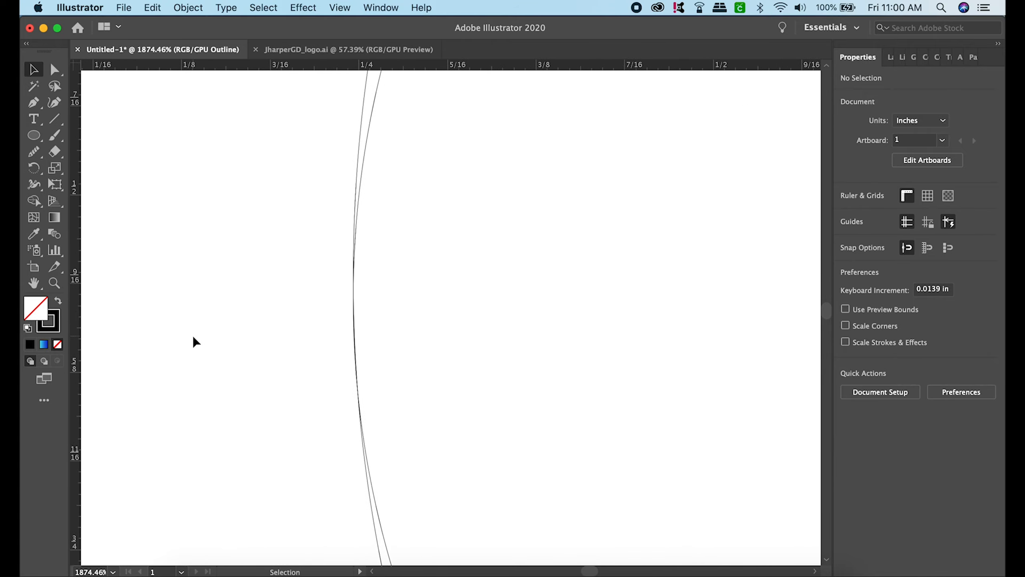
pyautogui.scroll(-10, 193, 335)
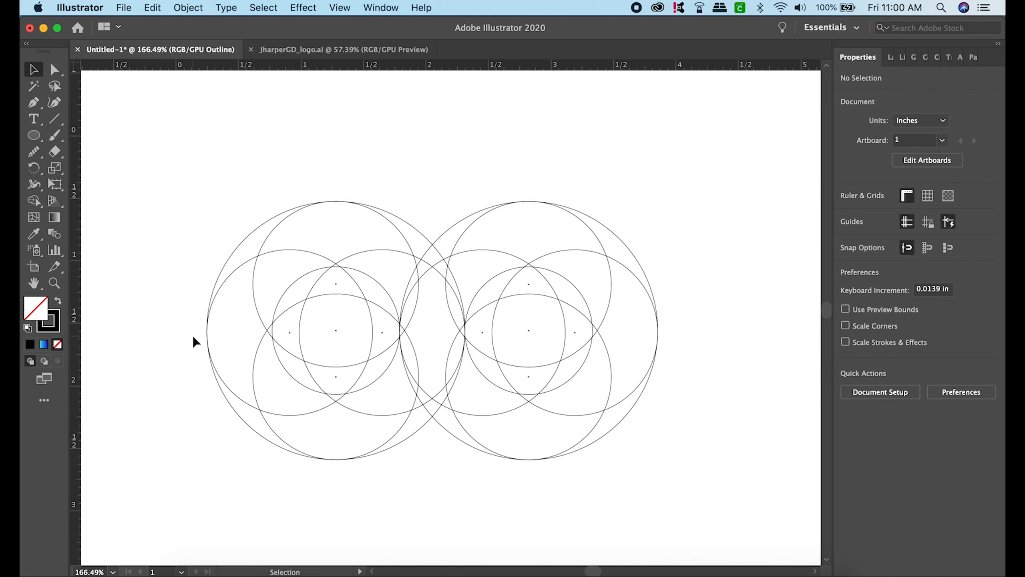
pyautogui.scroll(-2, 192, 335)
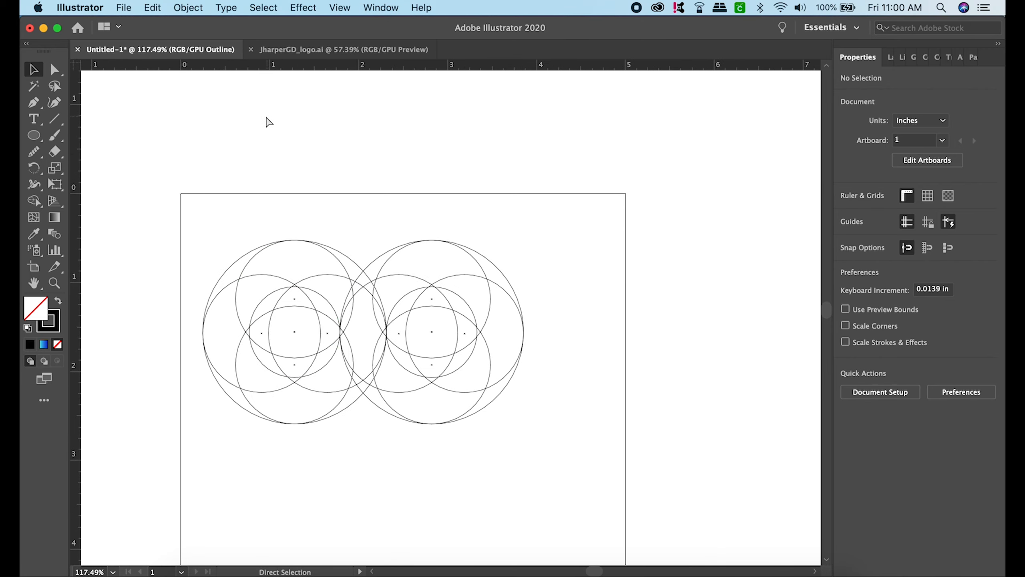
# - Return to Preview mode, select both rings, and merge the regions inside each ring's small centre circle with the Shape Builder
pyautogui.press('super+y')
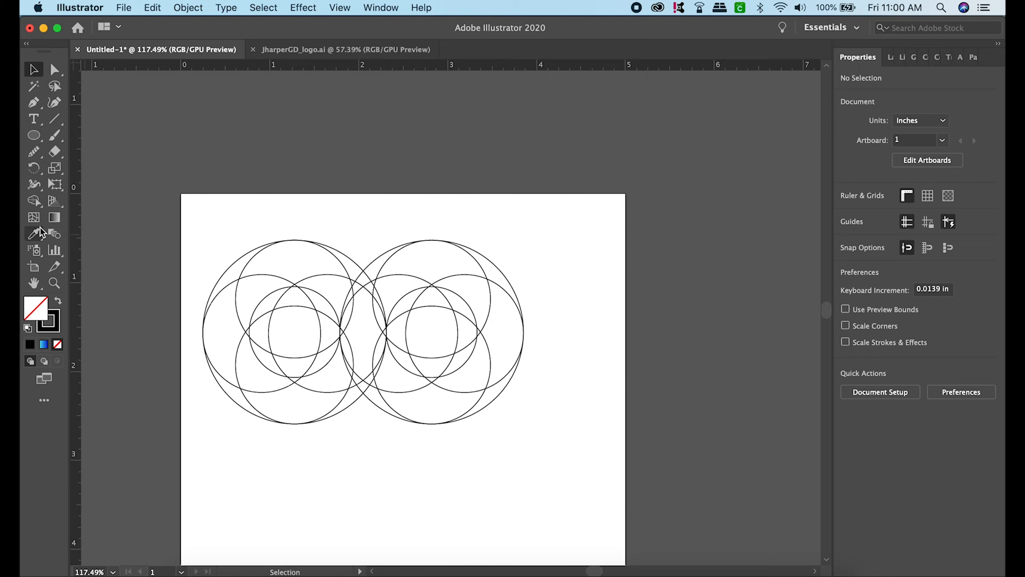
pyautogui.click(36, 202)
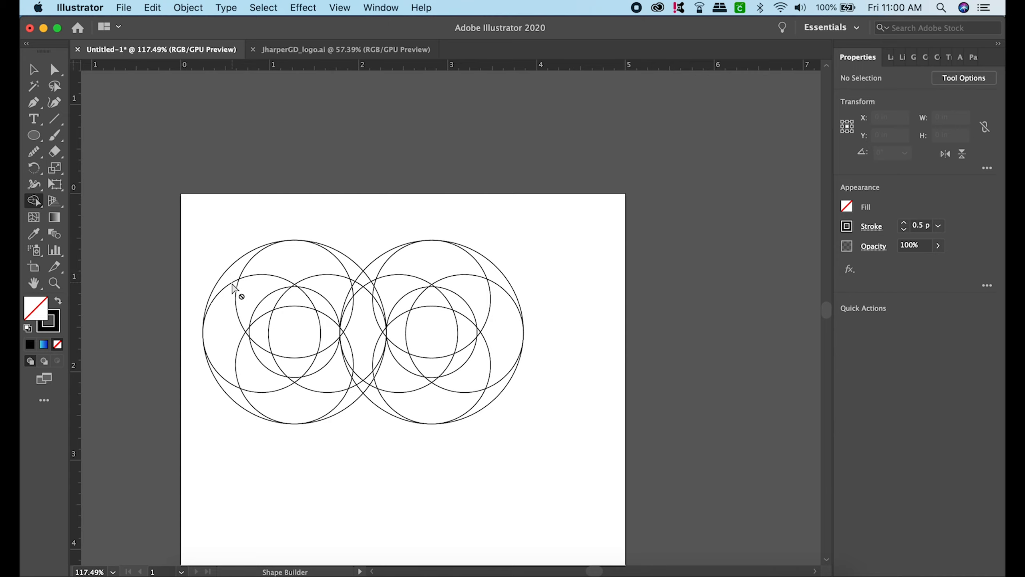
pyautogui.click(34, 69)
pyautogui.moveTo(150, 195); pyautogui.dragTo(602, 447)
pyautogui.click(34, 201)
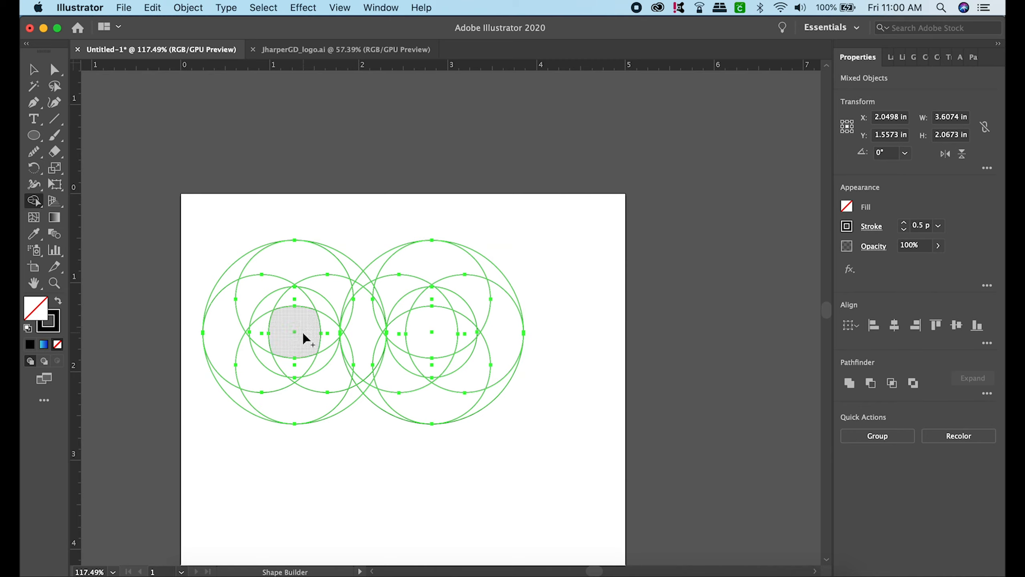
pyautogui.moveTo(300, 333)
pyautogui.mouseDown()
pyautogui.moveTo(321, 308)
pyautogui.moveTo(268, 327)
pyautogui.mouseUp()
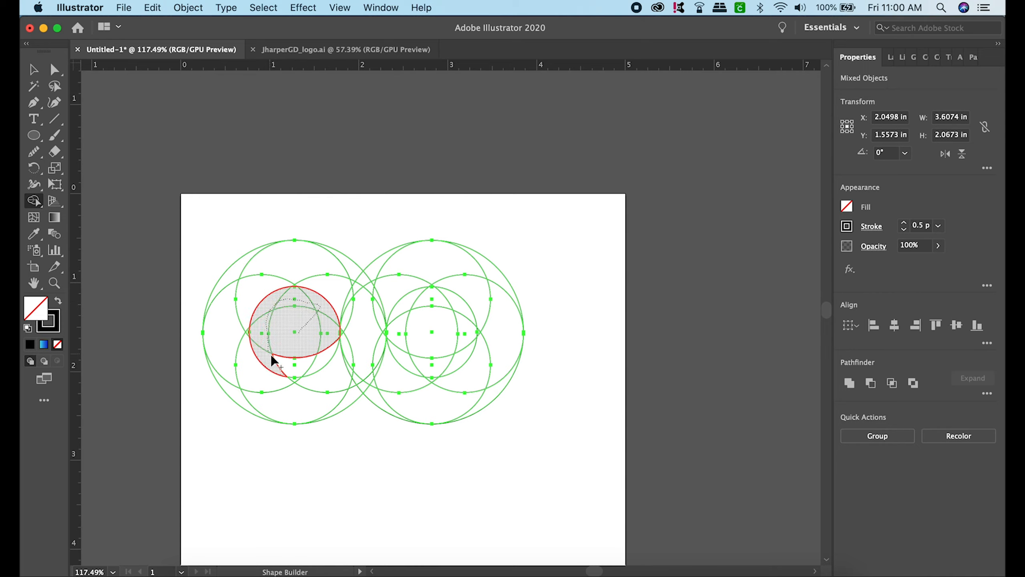
pyautogui.moveTo(318, 358); pyautogui.dragTo(293, 328)
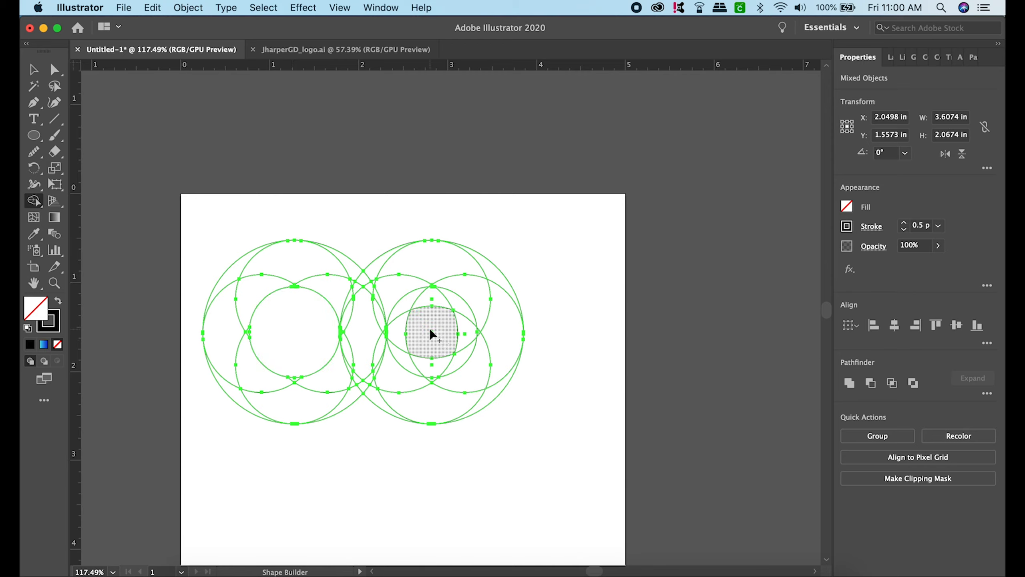
pyautogui.moveTo(403, 329)
pyautogui.mouseDown()
pyautogui.moveTo(441, 303)
pyautogui.moveTo(467, 328)
pyautogui.mouseUp()
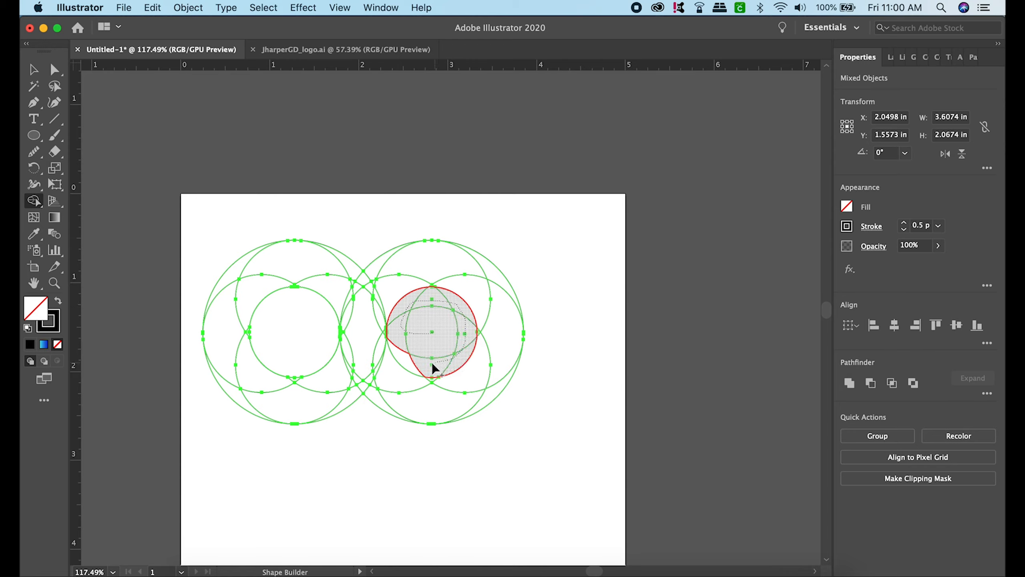
pyautogui.moveTo(415, 362); pyautogui.dragTo(410, 359)
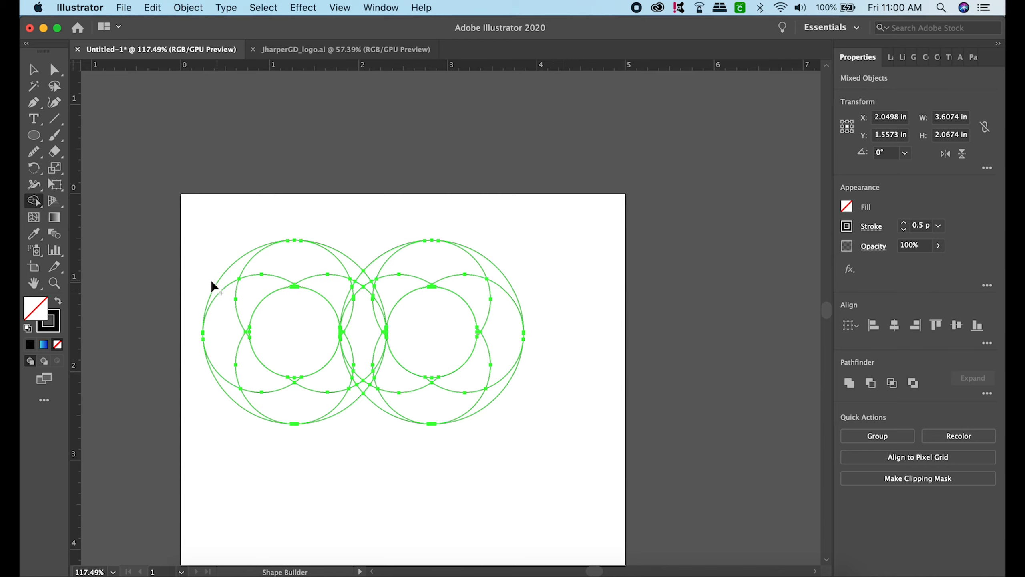
# - Merge the left ring's left and bottom regions, the central overlap and the right ring's top regions into one S-shaped band
pyautogui.moveTo(230, 281); pyautogui.dragTo(225, 306)
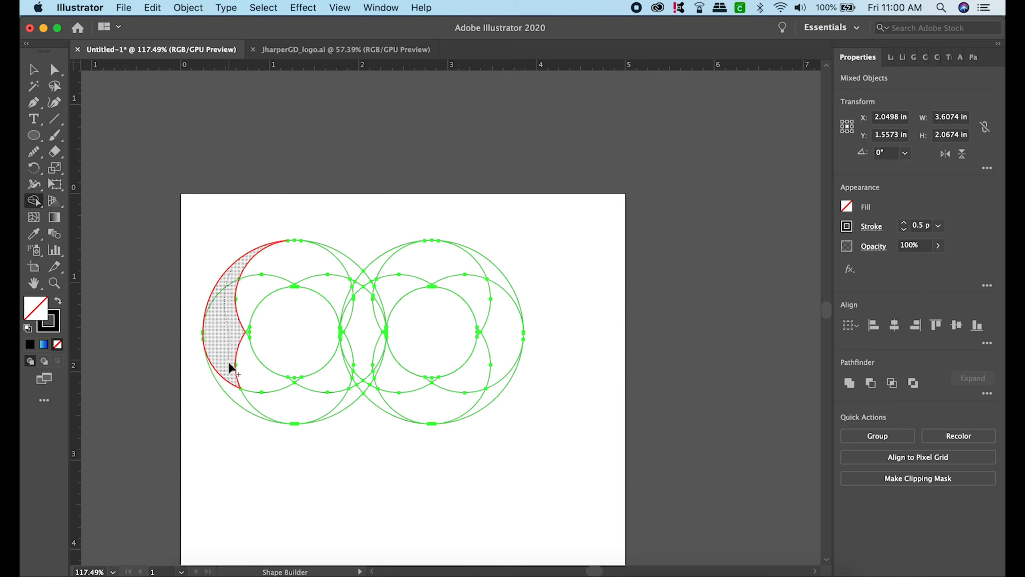
pyautogui.moveTo(235, 388); pyautogui.dragTo(246, 374)
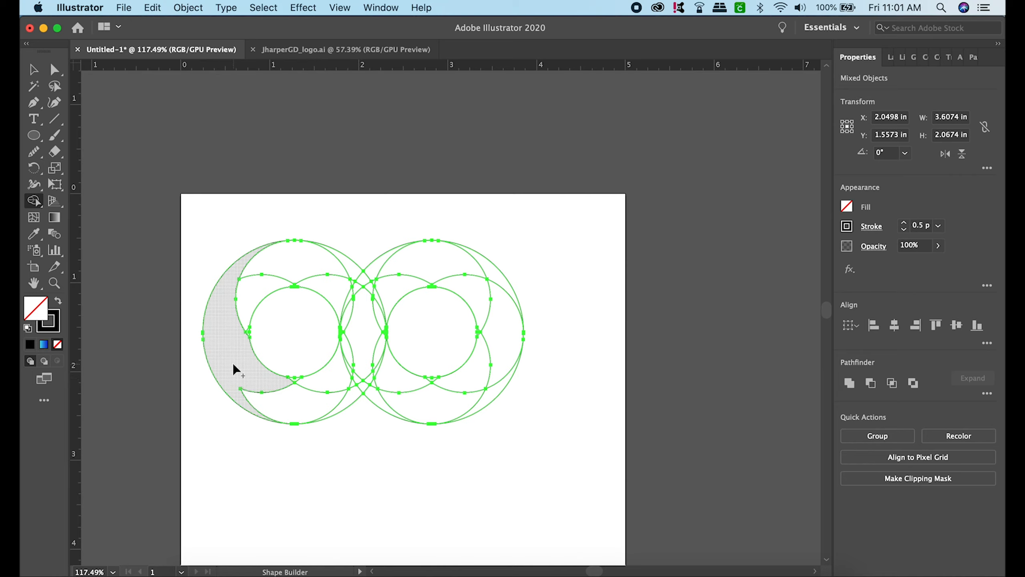
pyautogui.moveTo(233, 363)
pyautogui.mouseDown()
pyautogui.moveTo(270, 403)
pyautogui.moveTo(306, 383)
pyautogui.mouseUp()
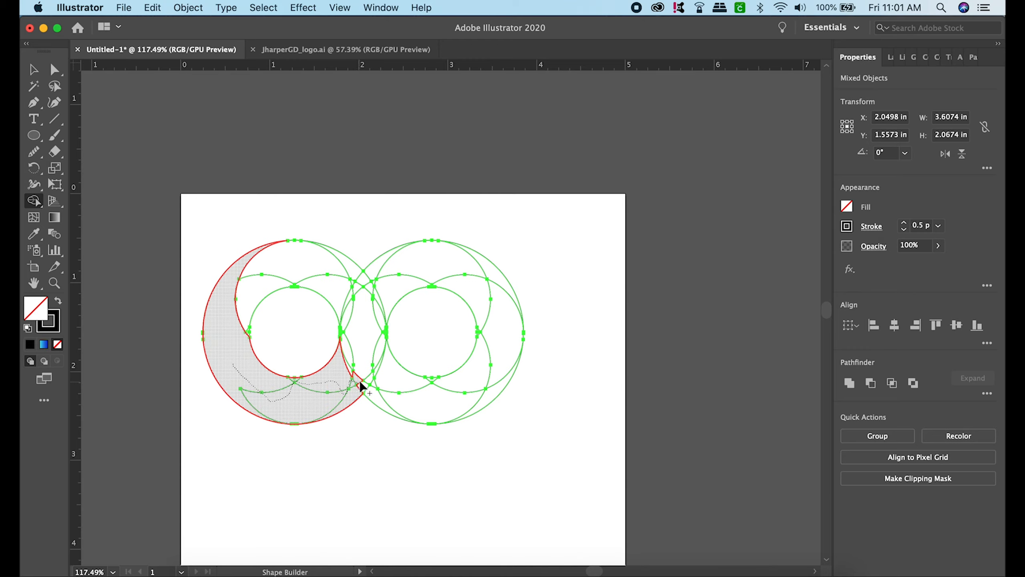
pyautogui.moveTo(359, 380)
pyautogui.mouseDown()
pyautogui.moveTo(342, 325)
pyautogui.moveTo(349, 299)
pyautogui.moveTo(376, 310)
pyautogui.mouseUp()
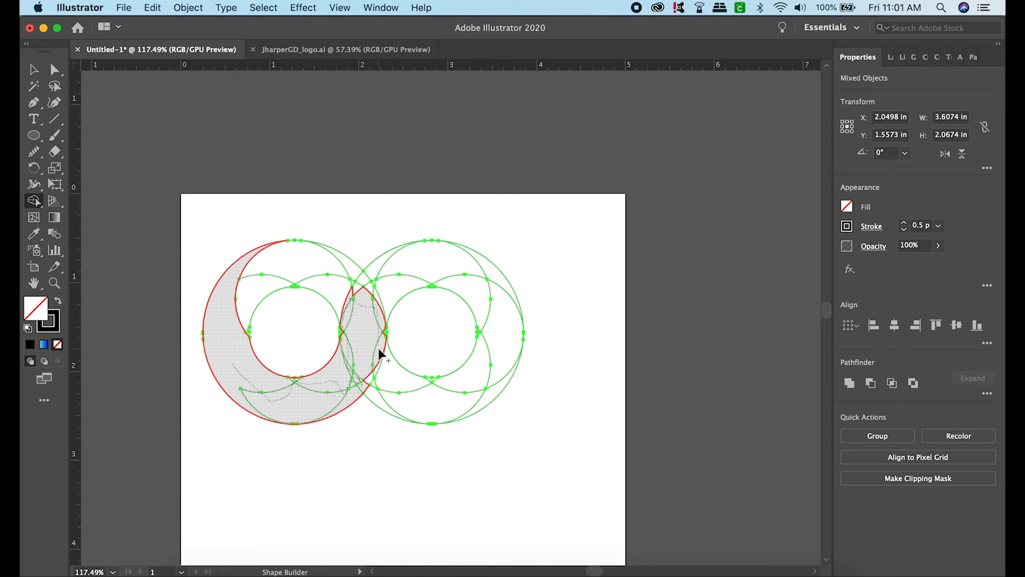
pyautogui.moveTo(377, 364); pyautogui.dragTo(377, 371)
pyautogui.moveTo(366, 304); pyautogui.dragTo(364, 288)
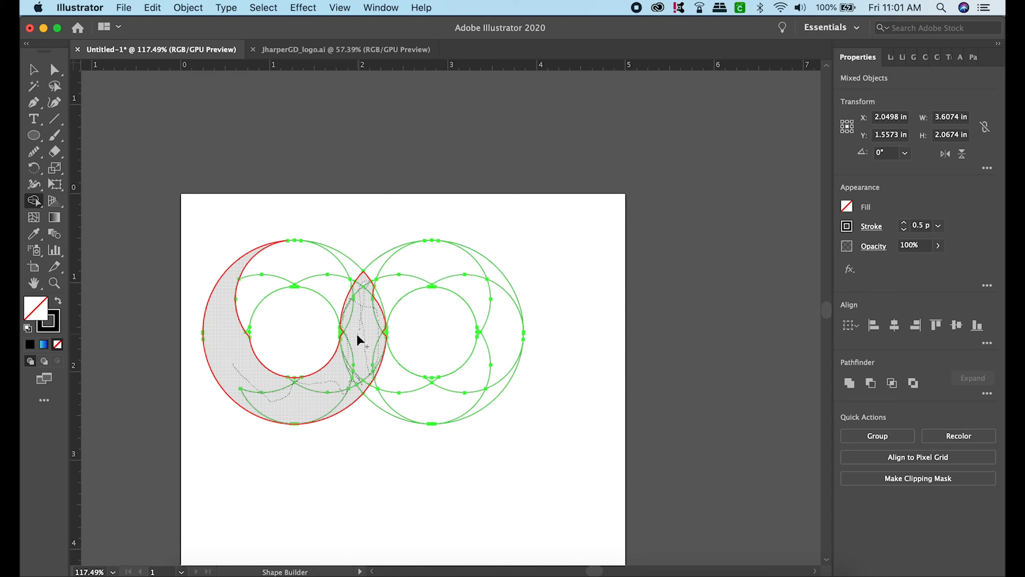
pyautogui.moveTo(348, 336); pyautogui.dragTo(342, 332)
pyautogui.moveTo(386, 332); pyautogui.dragTo(385, 332)
pyautogui.moveTo(376, 301); pyautogui.dragTo(386, 271)
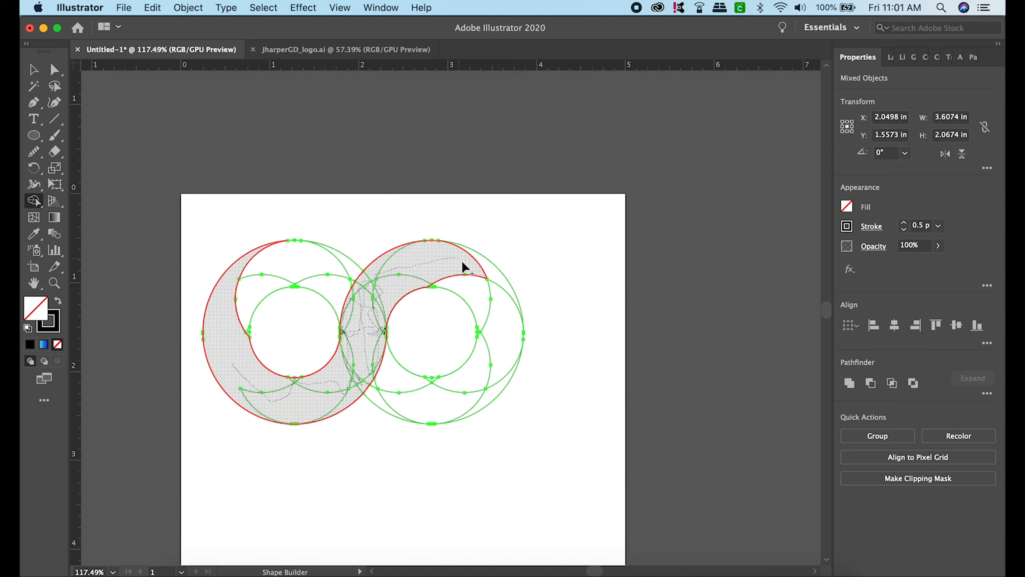
pyautogui.moveTo(463, 264); pyautogui.dragTo(491, 270)
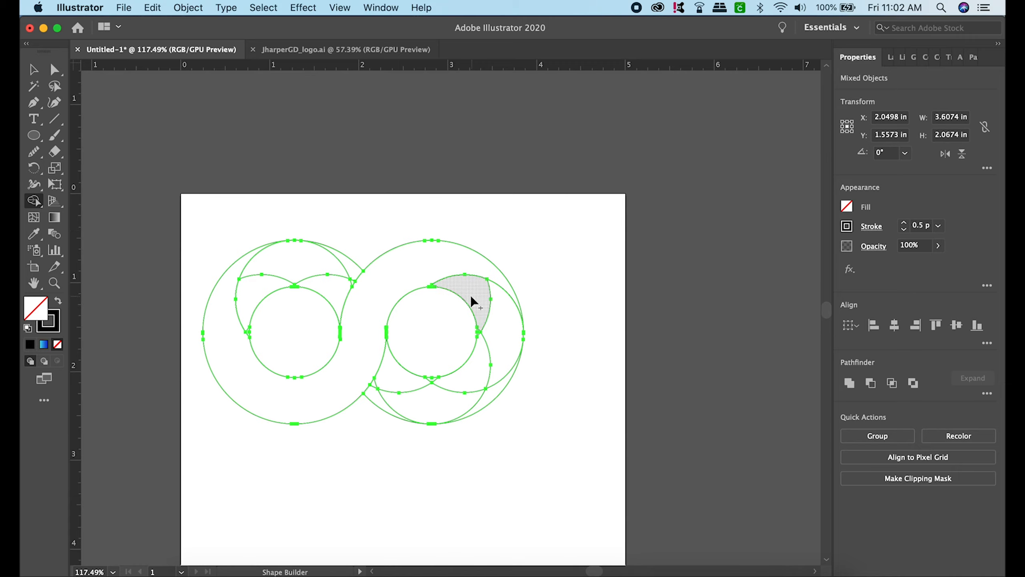
pyautogui.moveTo(471, 298)
pyautogui.mouseDown()
pyautogui.moveTo(488, 299)
pyautogui.moveTo(506, 337)
pyautogui.moveTo(498, 384)
pyautogui.moveTo(483, 374)
pyautogui.moveTo(463, 404)
pyautogui.mouseUp()
pyautogui.moveTo(386, 404)
pyautogui.mouseDown()
pyautogui.moveTo(377, 389)
pyautogui.moveTo(433, 382)
pyautogui.mouseUp()
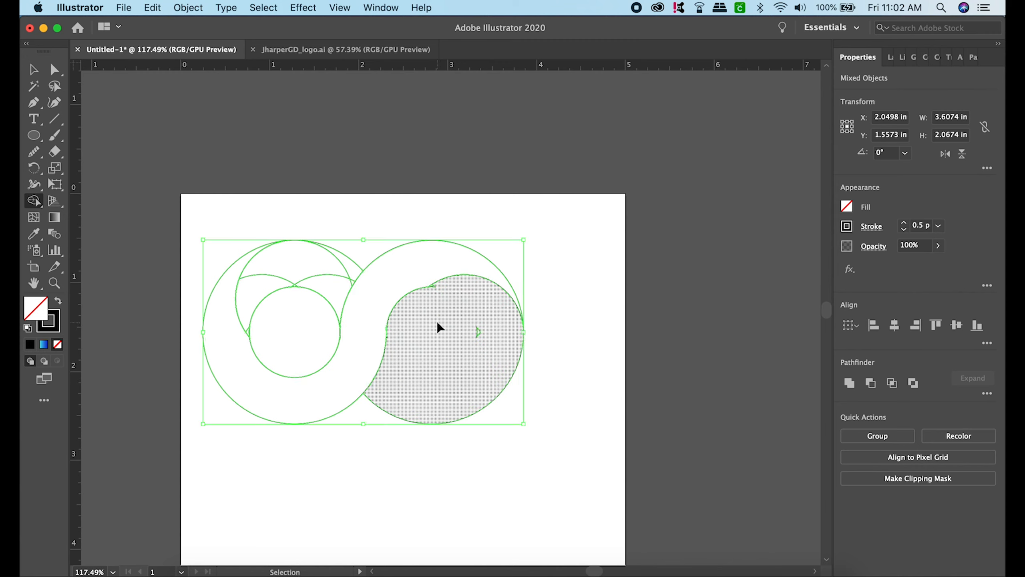
pyautogui.press('super+z')
# - Merge the right ring's remaining right-hand and bottom regions into one crescent band, leaving its centre circle separate
pyautogui.moveTo(481, 299); pyautogui.dragTo(509, 326)
pyautogui.moveTo(498, 379)
pyautogui.mouseDown()
pyautogui.moveTo(492, 390)
pyautogui.moveTo(482, 380)
pyautogui.mouseUp()
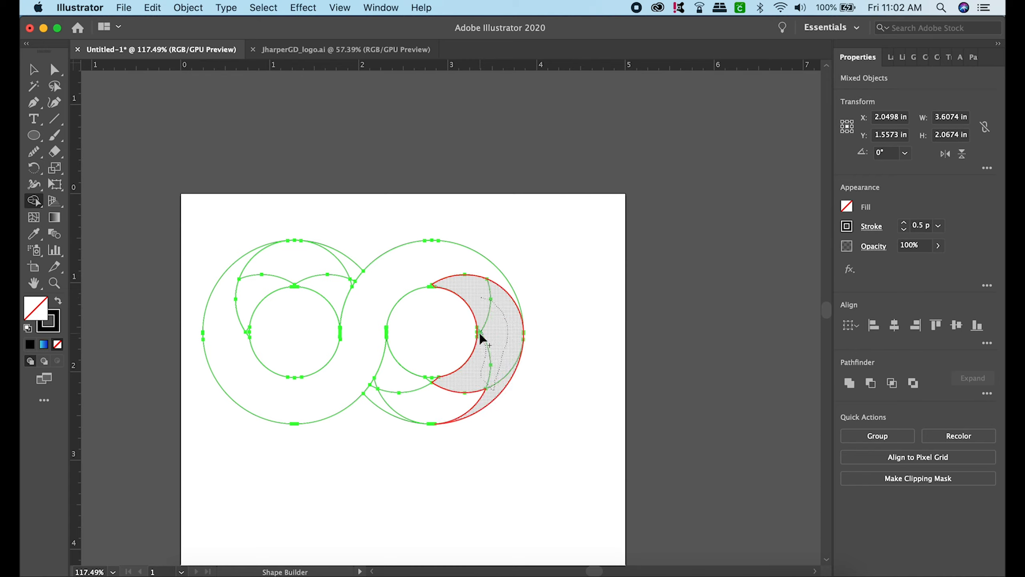
pyautogui.moveTo(479, 333); pyautogui.dragTo(467, 402)
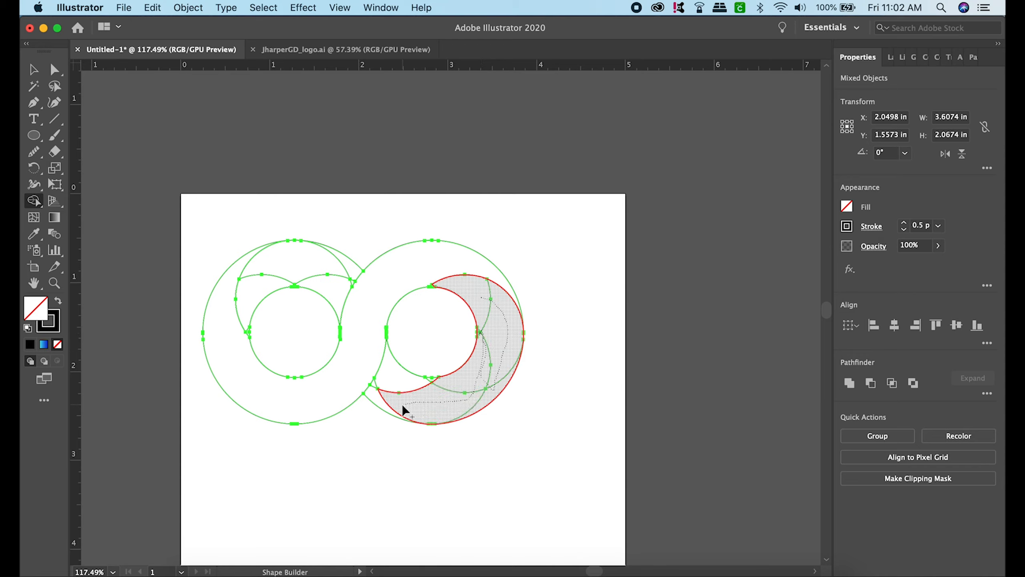
pyautogui.moveTo(383, 400)
pyautogui.mouseDown()
pyautogui.moveTo(376, 388)
pyautogui.moveTo(412, 384)
pyautogui.mouseUp()
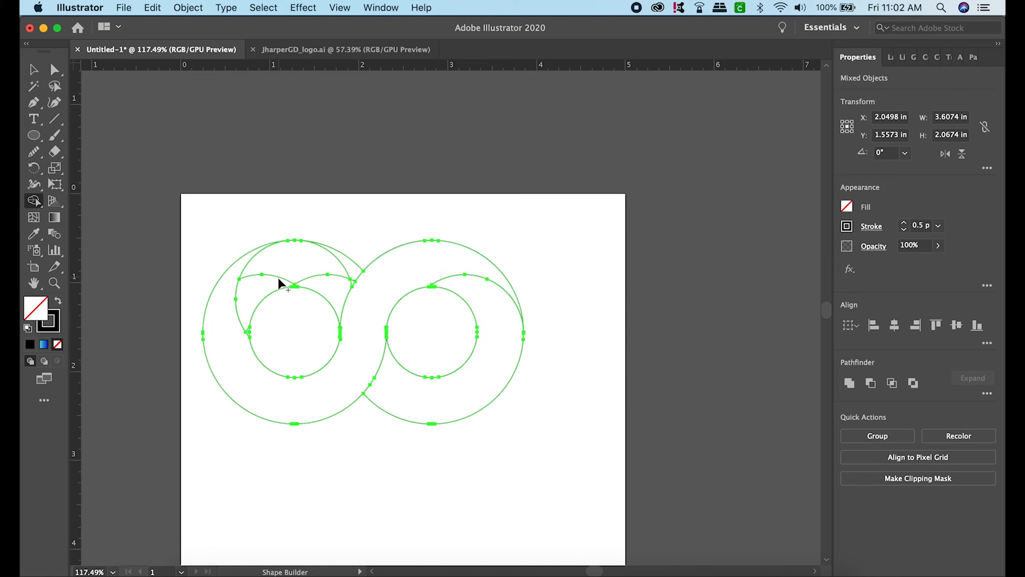
# - Merge the left ring's remaining top regions into one crescent, including the small slivers bordering its centre circle
pyautogui.moveTo(254, 300)
pyautogui.mouseDown()
pyautogui.moveTo(279, 271)
pyautogui.moveTo(325, 259)
pyautogui.moveTo(351, 281)
pyautogui.mouseUp()
pyautogui.scroll(5, 240, 279)
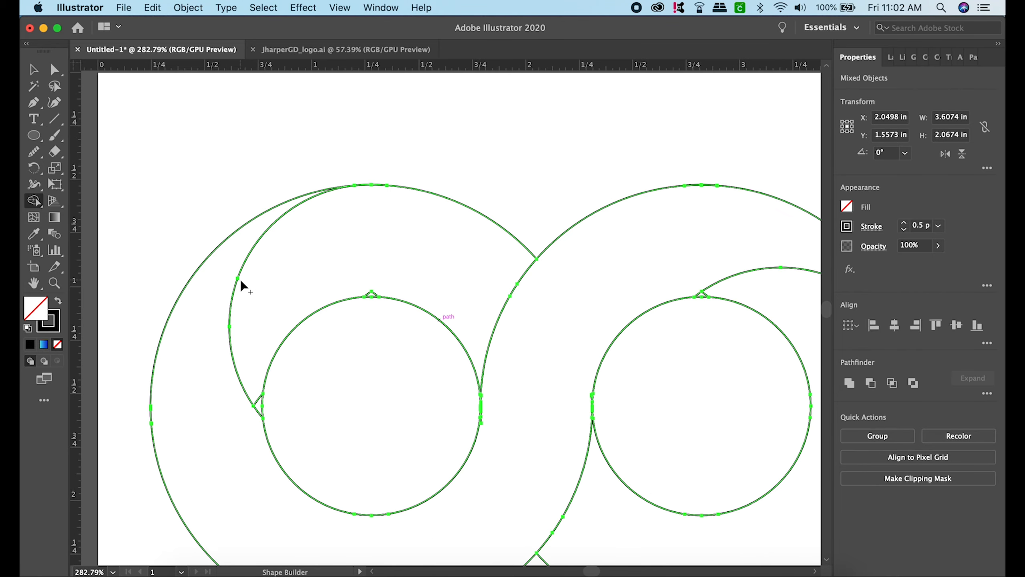
pyautogui.moveTo(385, 280); pyautogui.dragTo(373, 292)
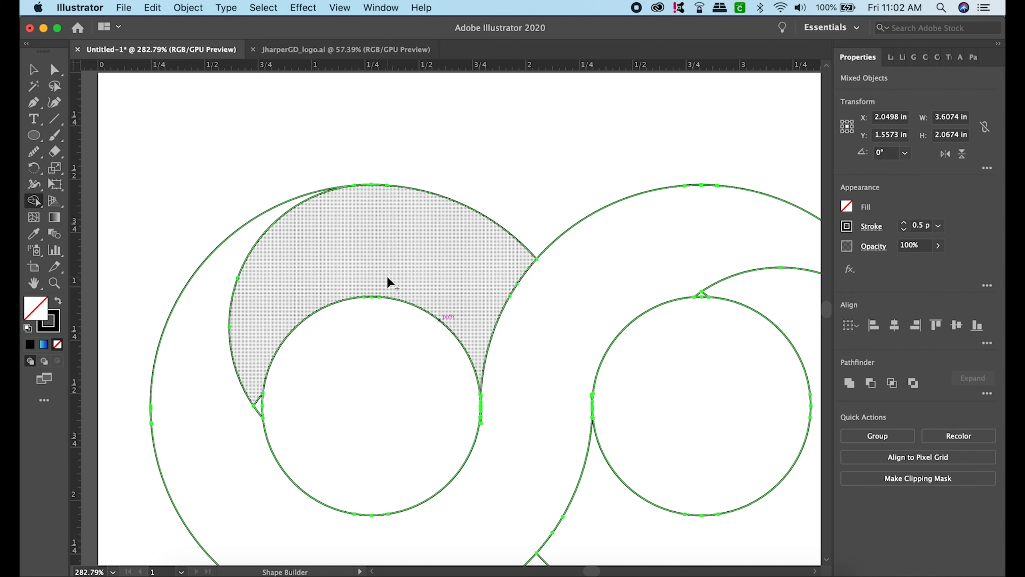
pyautogui.moveTo(255, 352); pyautogui.dragTo(258, 394)
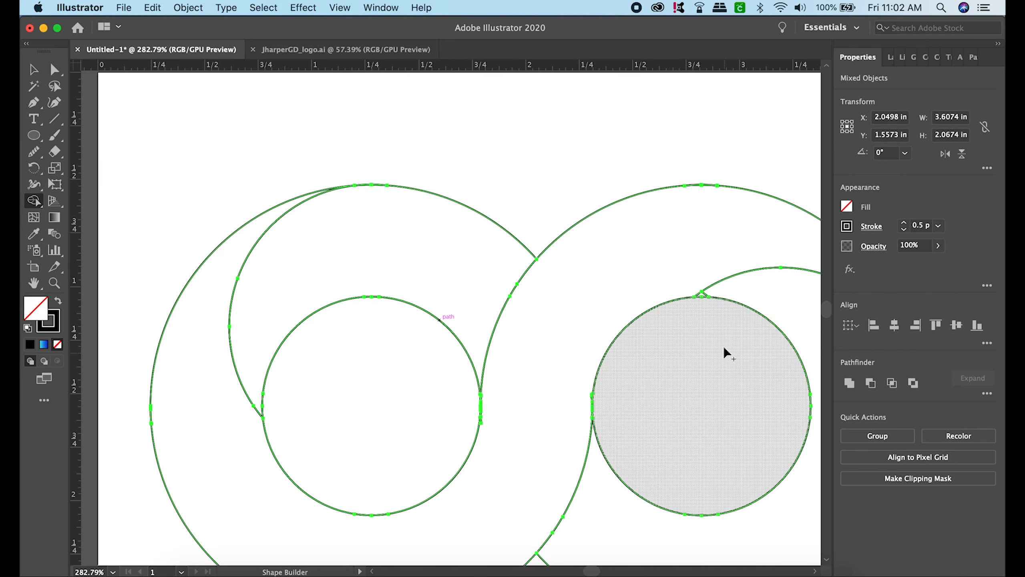
# - Merge the tiny sliver above the right centre circle into the right ring's crescent and deselect the artwork
pyautogui.scroll(3, 746, 281)
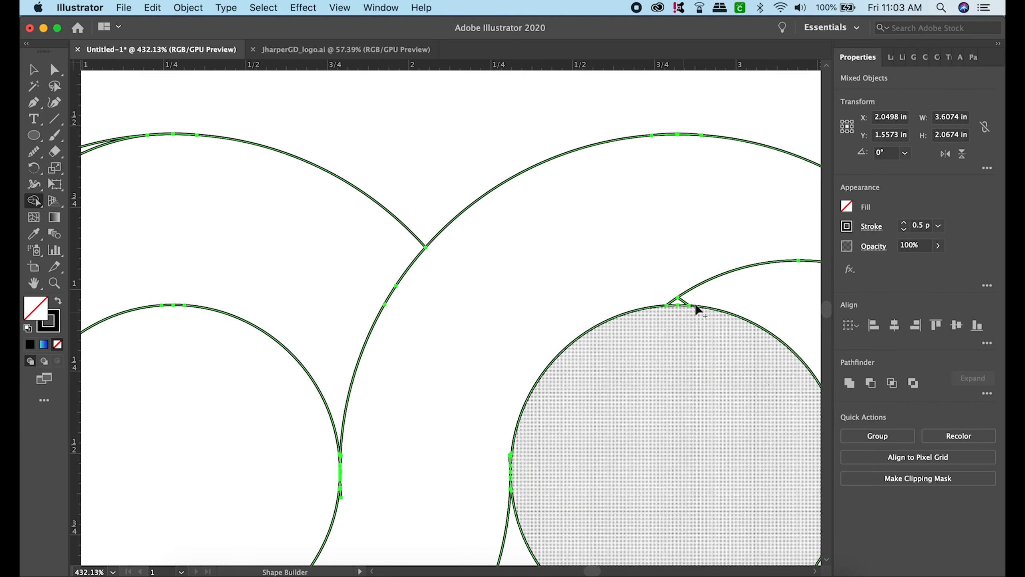
pyautogui.moveTo(702, 293); pyautogui.dragTo(682, 301)
pyautogui.scroll(-7, 691, 226)
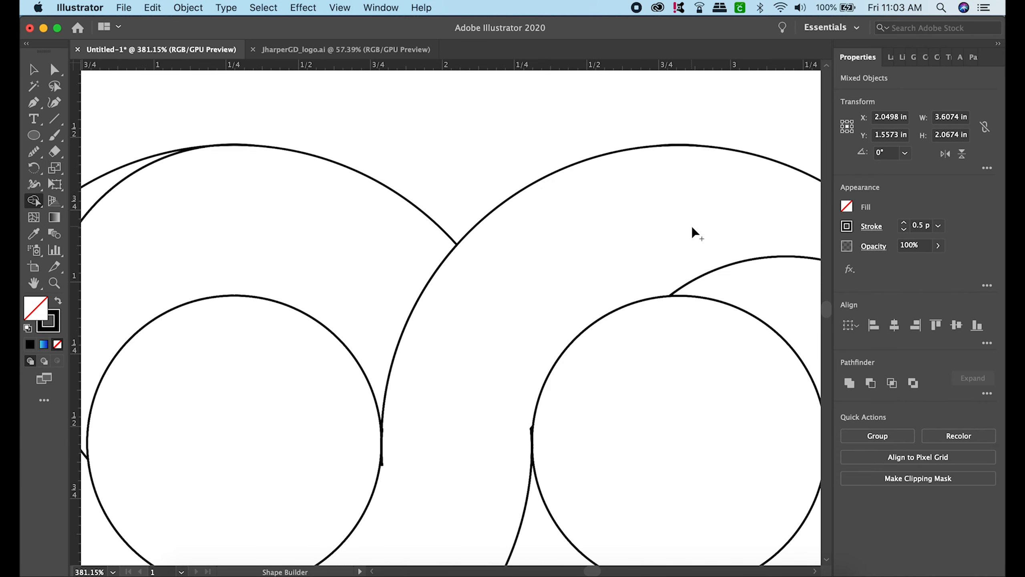
pyautogui.scroll(-3, 692, 229)
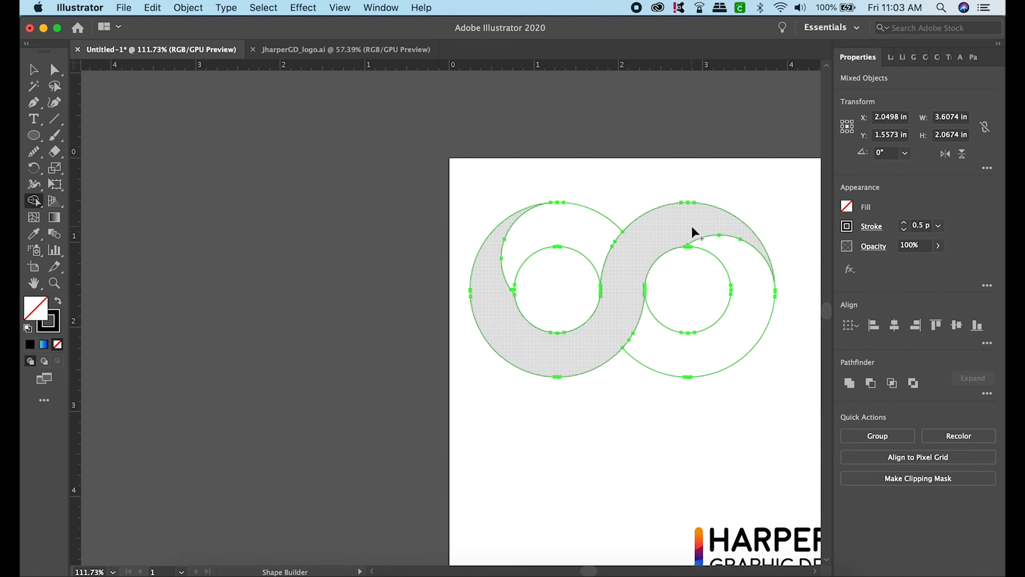
pyautogui.hscroll(5, 692, 226)
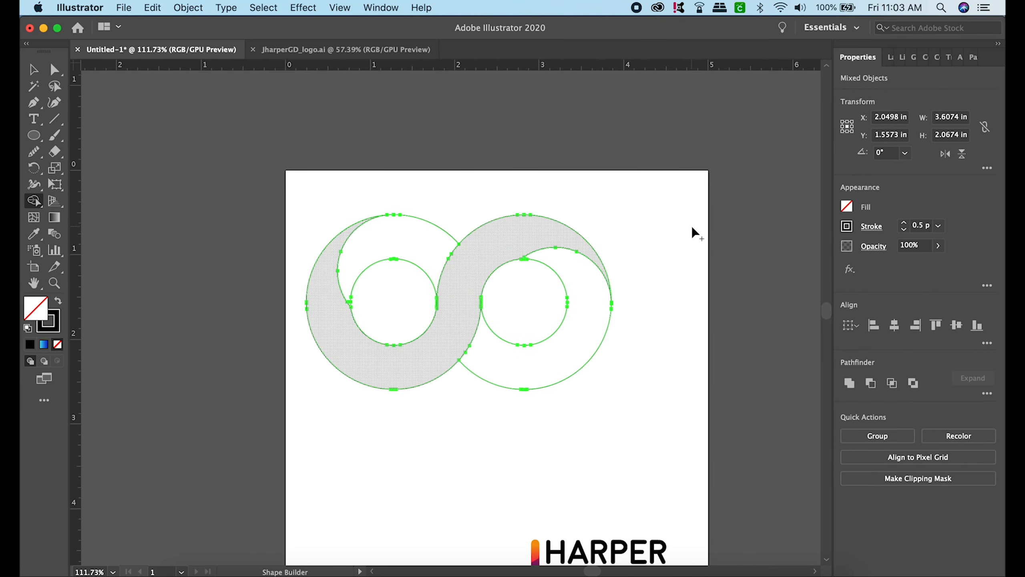
pyautogui.click(29, 70)
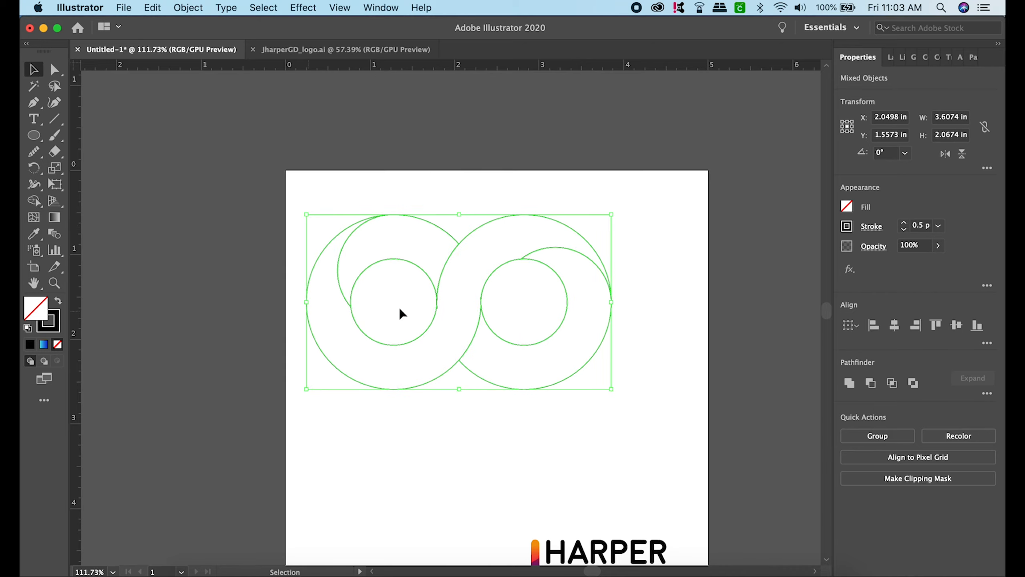
pyautogui.click(697, 350)
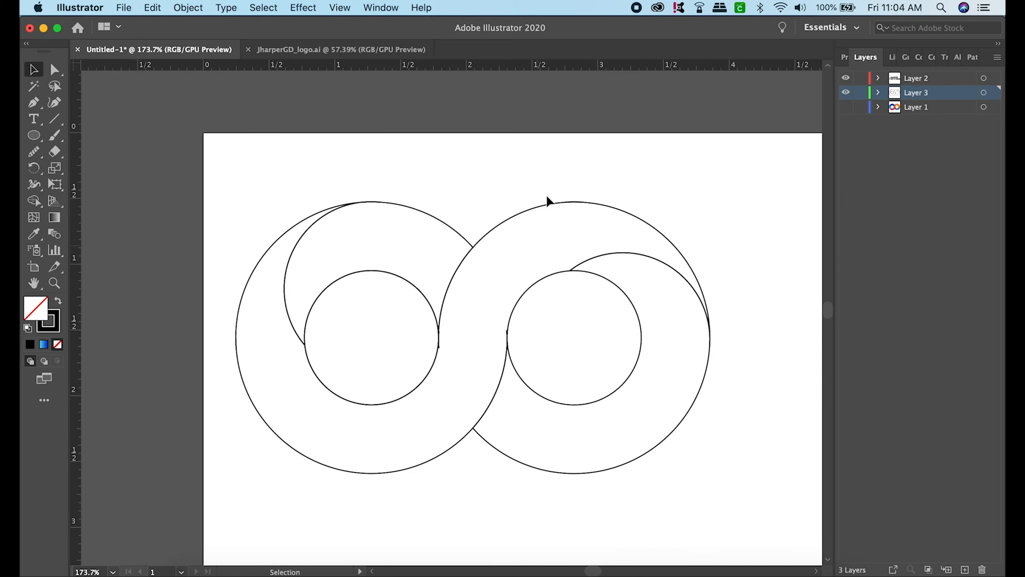
# - Select the S-shaped band together with the left ring's shapes, and make Layer 1 with the reference logo visible
pyautogui.click(651, 223)
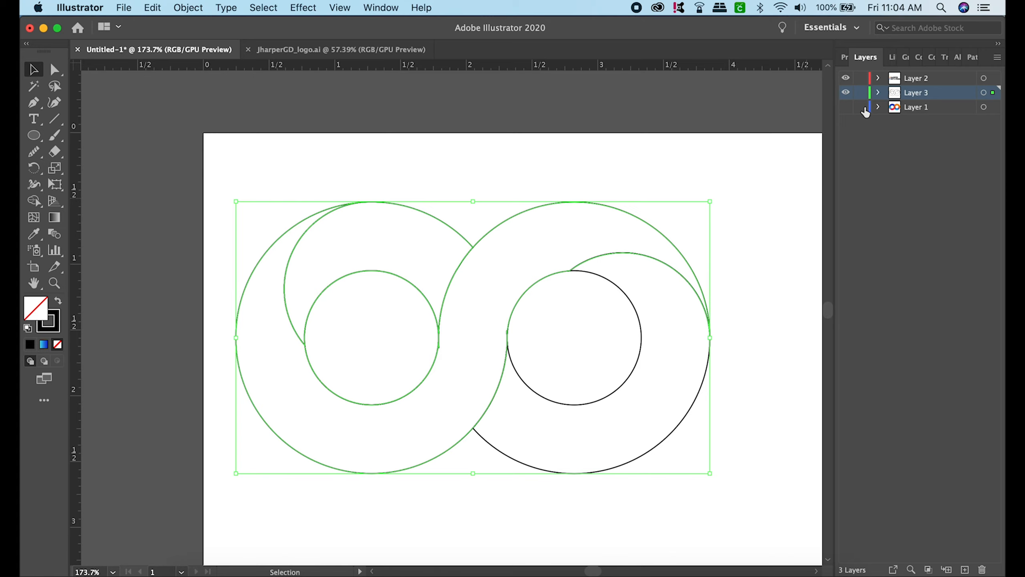
pyautogui.click(845, 107)
pyautogui.scroll(-5, 750, 266)
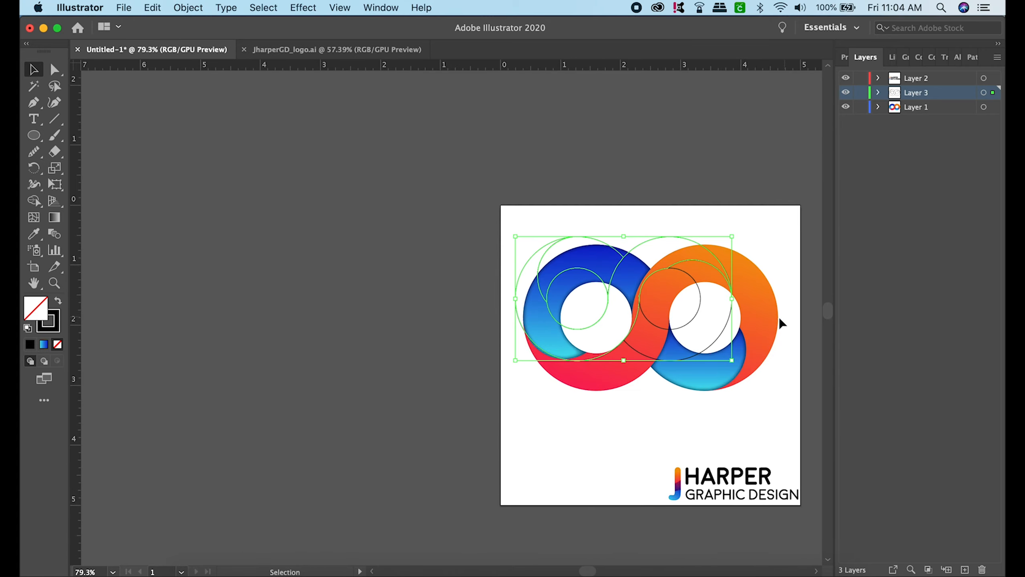
# - Move the reference logo off the artboard to the empty pasteboard on its left and deselect it
pyautogui.moveTo(777, 317); pyautogui.dragTo(468, 319)
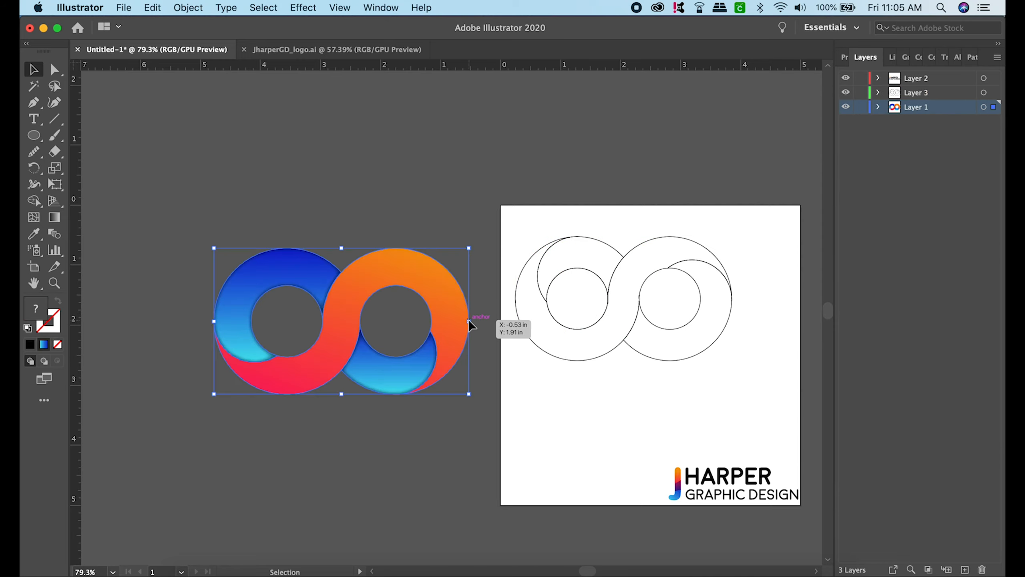
pyautogui.click(484, 192)
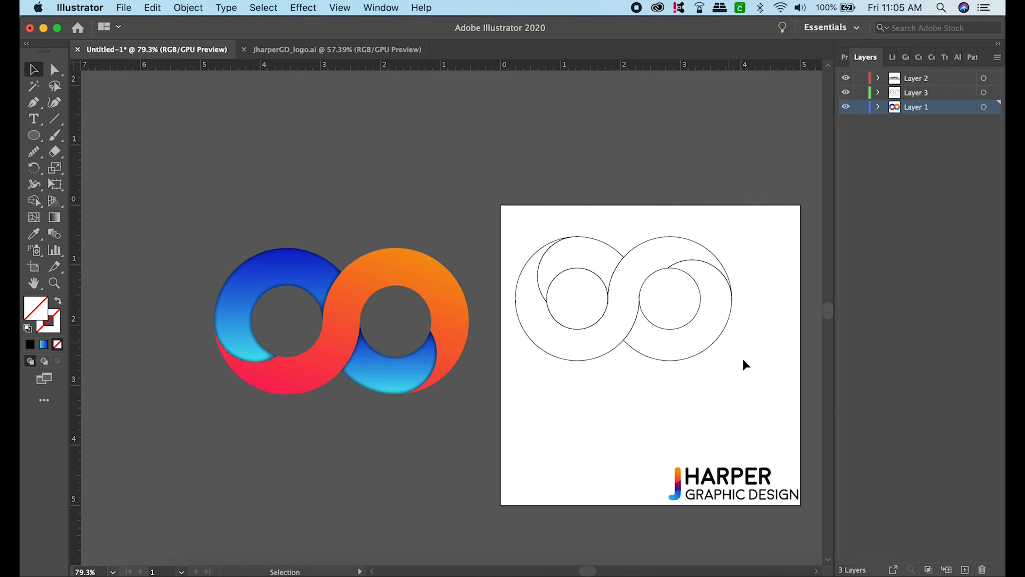
pyautogui.scroll(3, 667, 343)
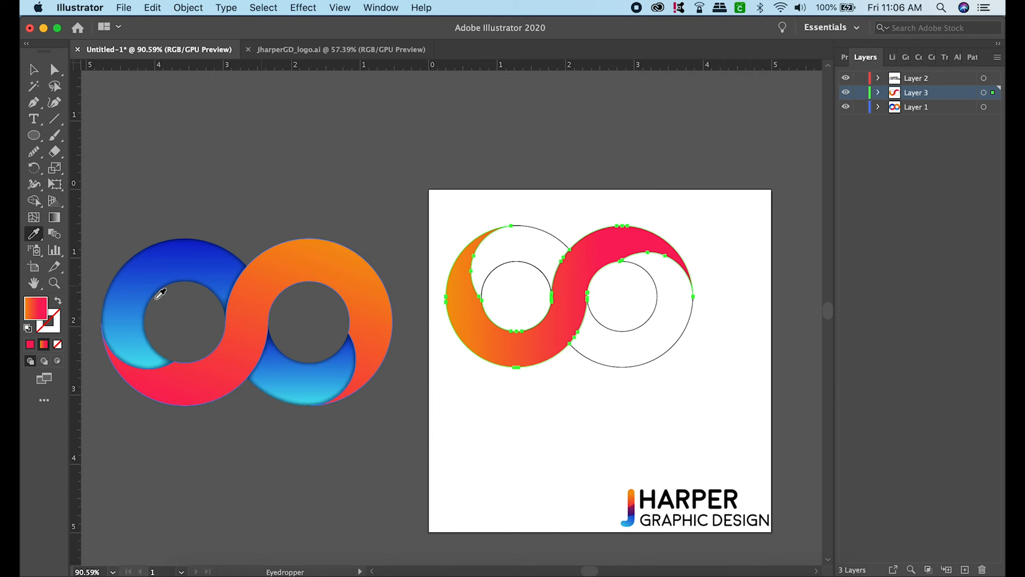
# - Try a yellow-to-green gradient on the S-shaped band, using pure yellow and the R=140 G=198 B=63 green swatch for the stops
pyautogui.click(31, 345)
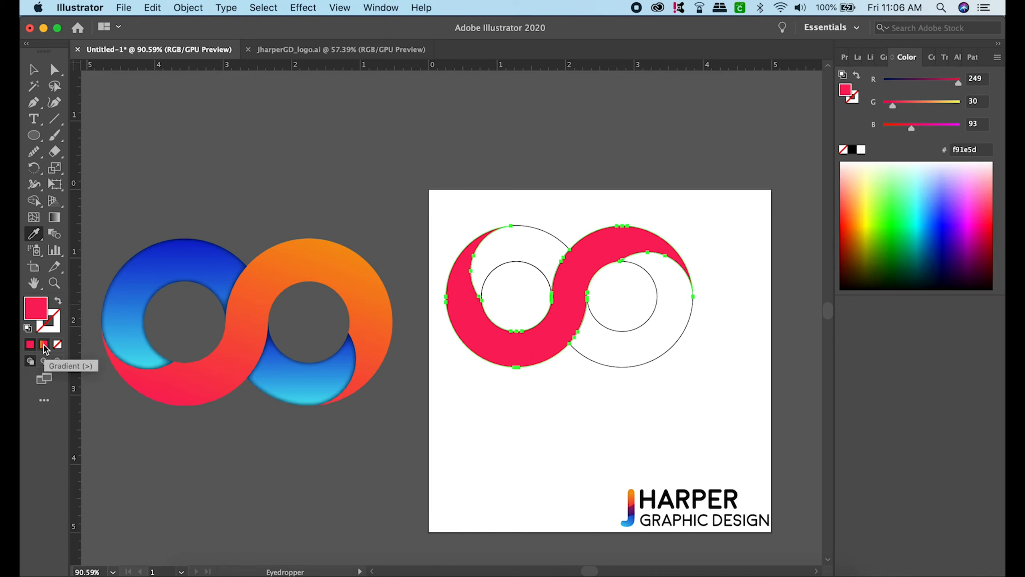
pyautogui.click(45, 347)
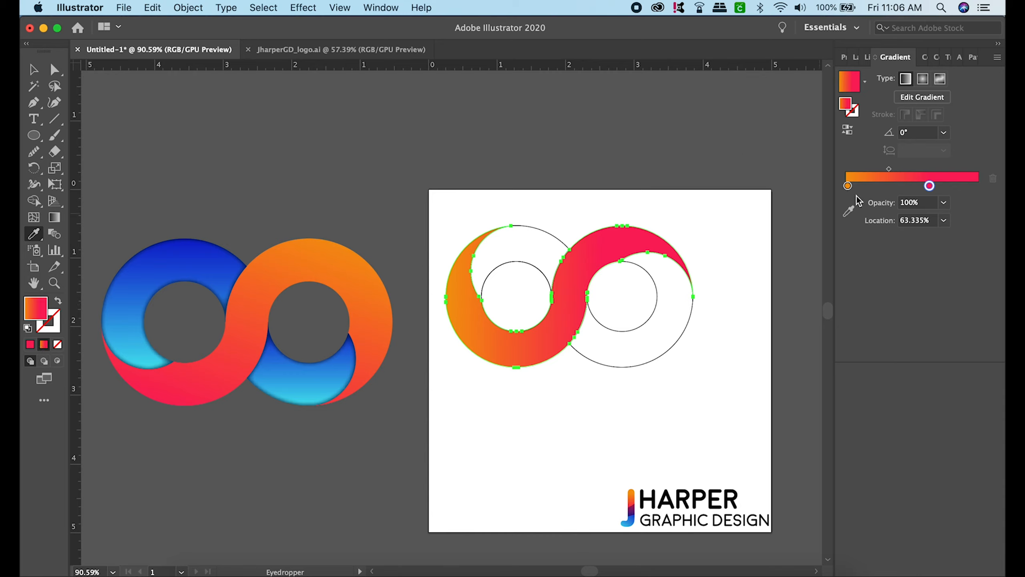
pyautogui.doubleClick(848, 185)
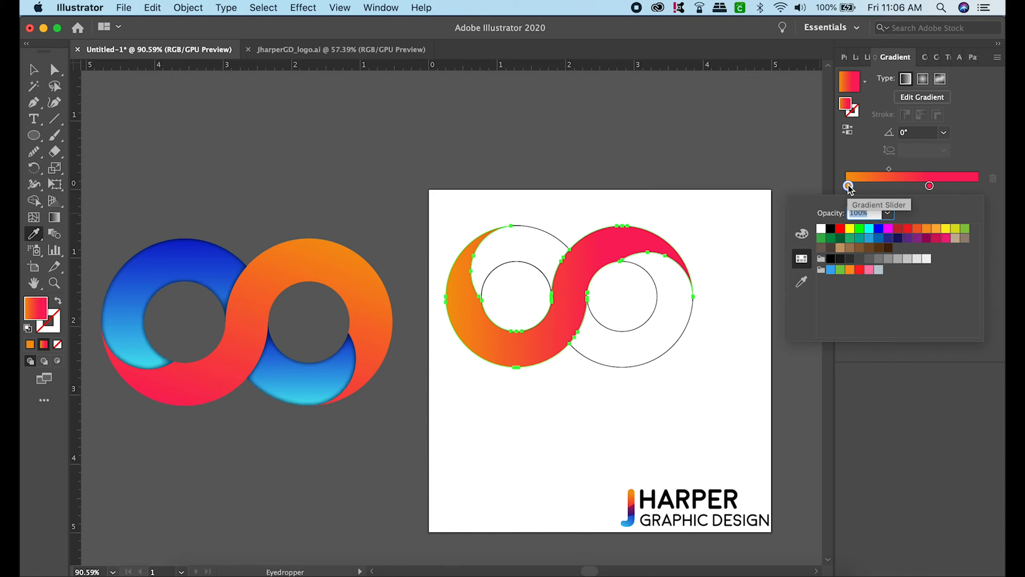
pyautogui.click(850, 229)
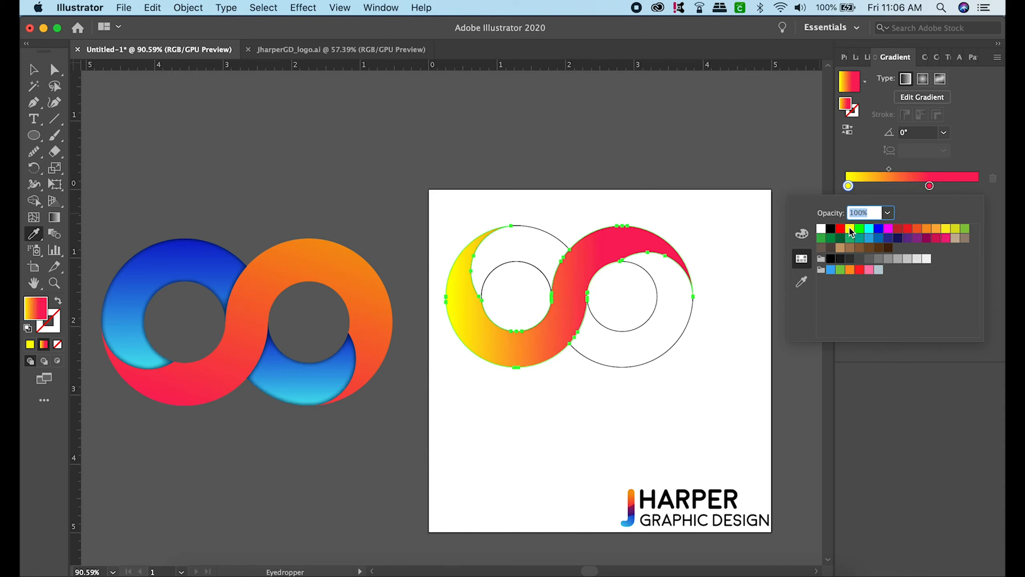
pyautogui.doubleClick(930, 186)
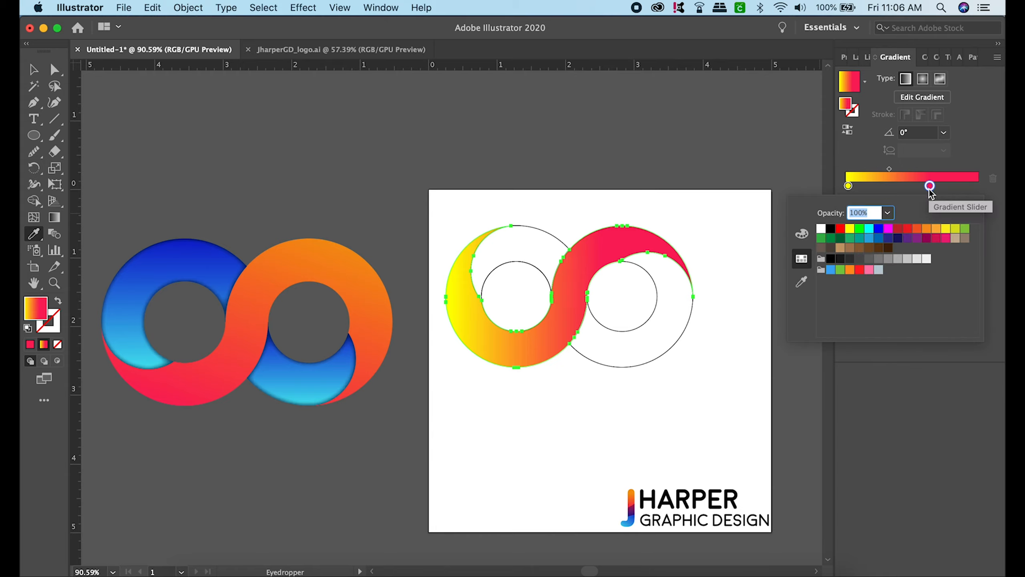
pyautogui.click(964, 232)
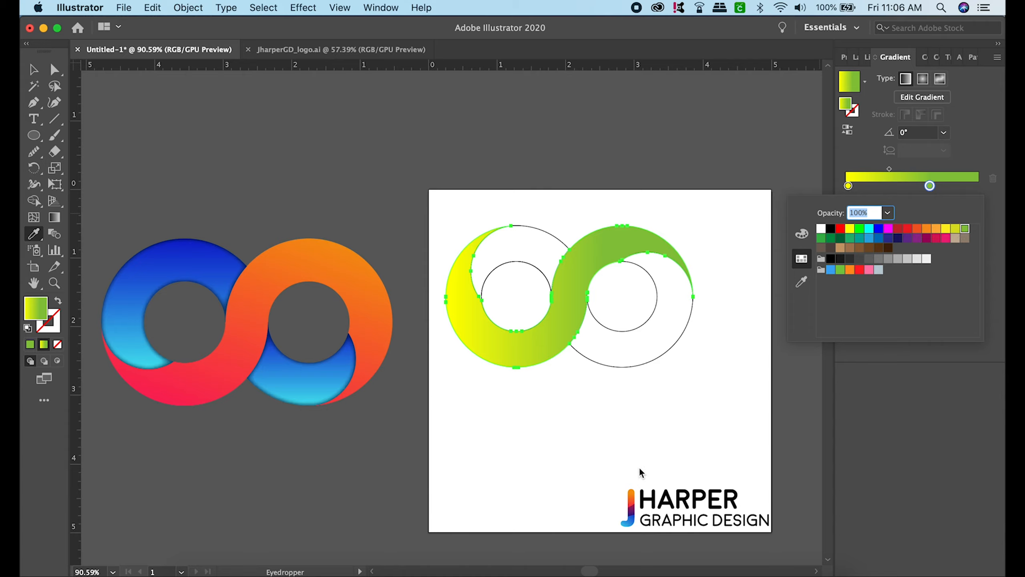
pyautogui.click(859, 358)
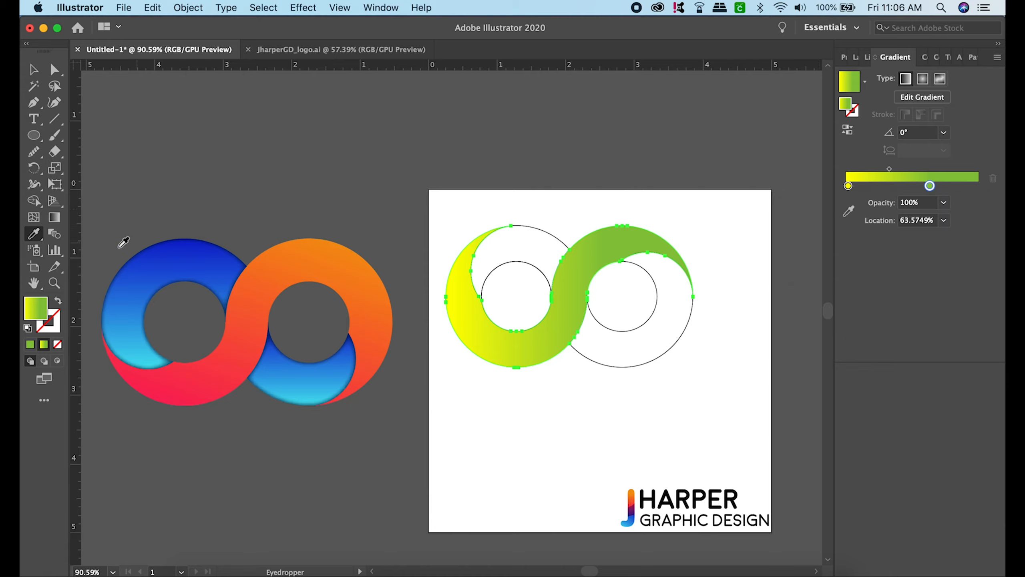
# - Apply the orange-to-pink gradient sampled from the upper J of the Harper logo to the S-shaped band, and deselect it
pyautogui.click(635, 495)
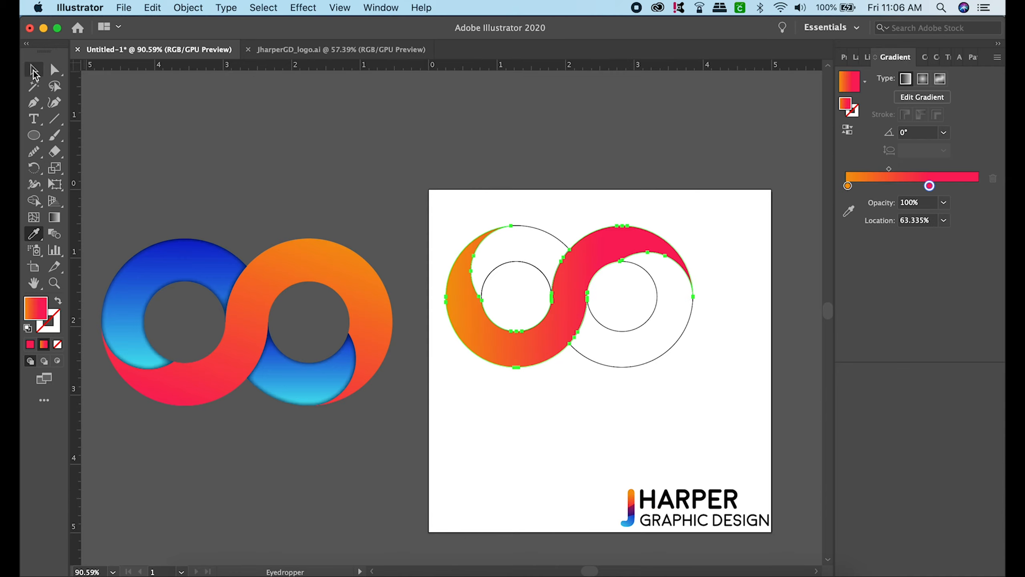
pyautogui.click(34, 70)
pyautogui.click(645, 431)
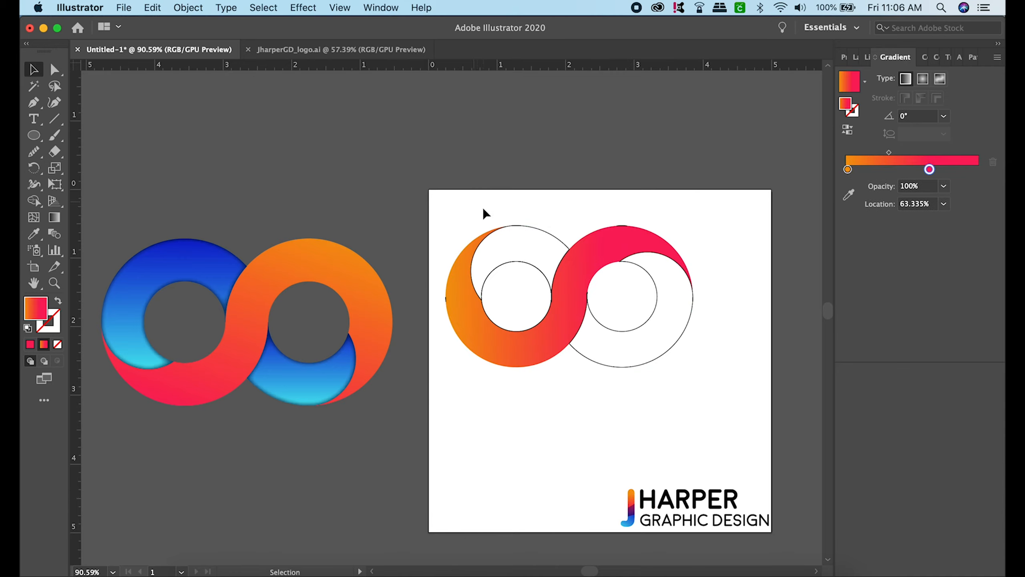
# - Select the left and right unfilled crescents together and nudge them right into alignment with the S-shaped band
pyautogui.click(541, 228)
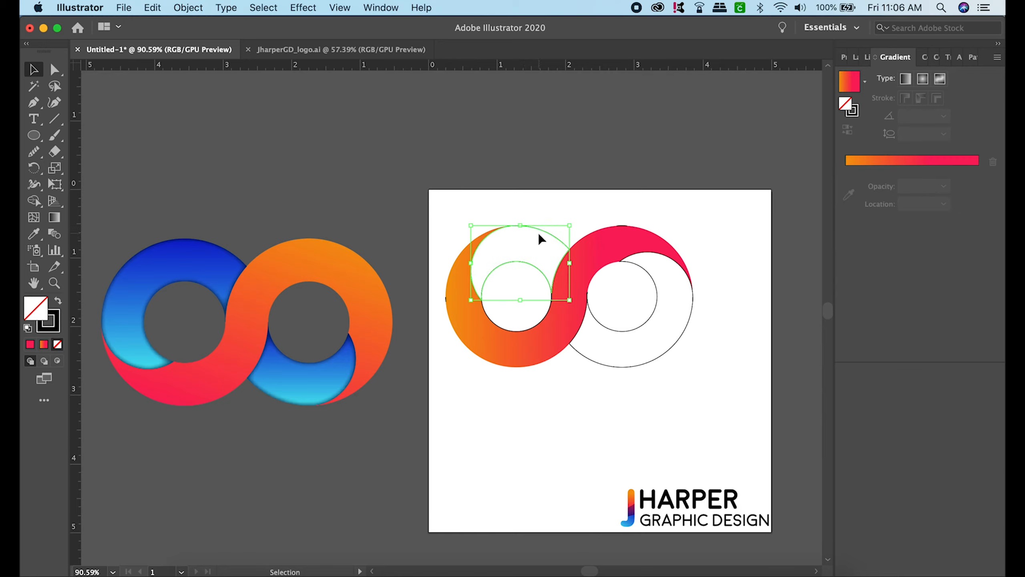
pyautogui.keyDown('shift'); pyautogui.click(681, 339); pyautogui.keyUp('shift')
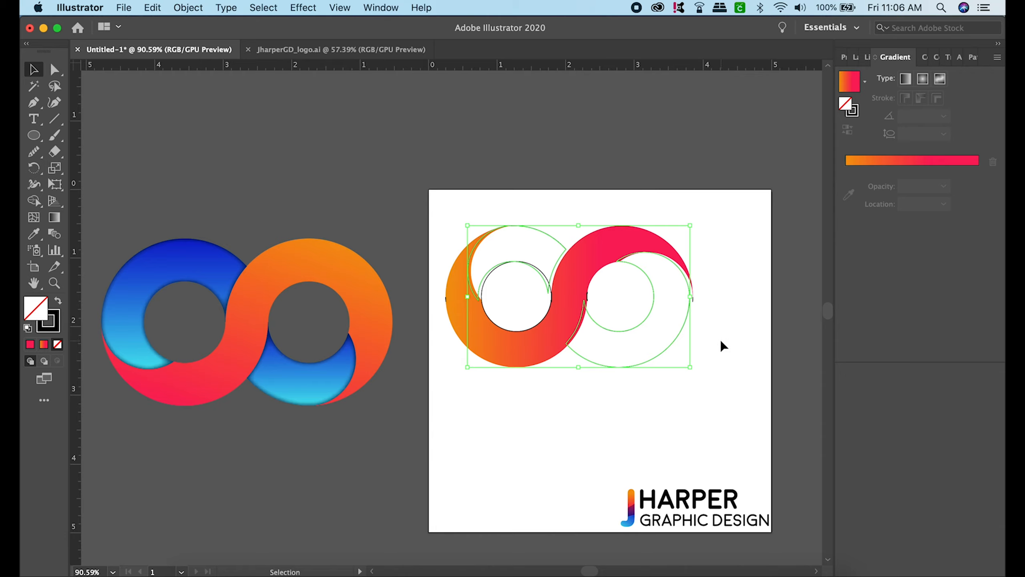
pyautogui.press('Right')
pyautogui.press('Right')
pyautogui.press('Right')
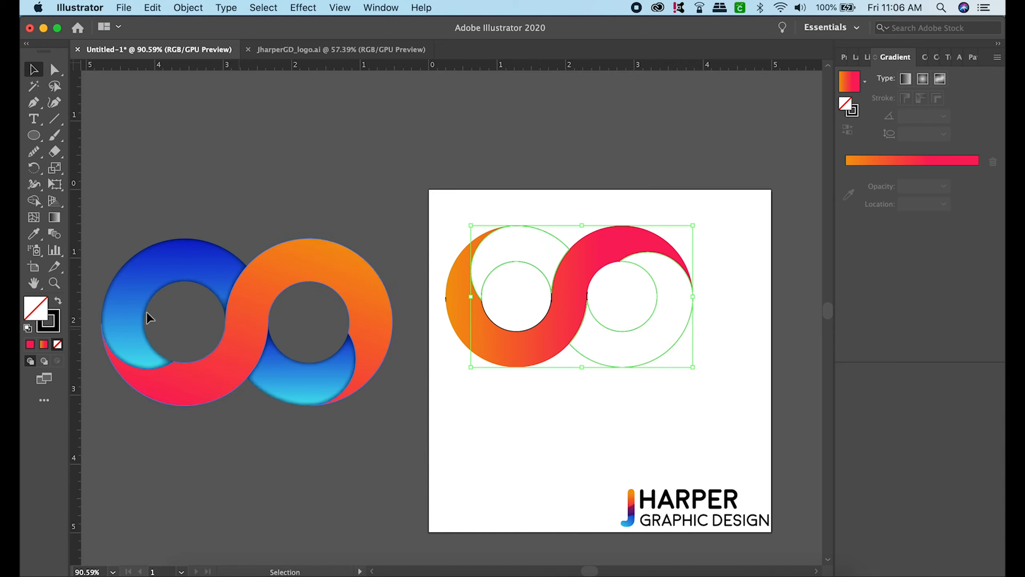
# - Fill both crescents with the cyan-to-blue gradient sampled from the bottom of the Harper logo's J, and deselect them
pyautogui.click(40, 235)
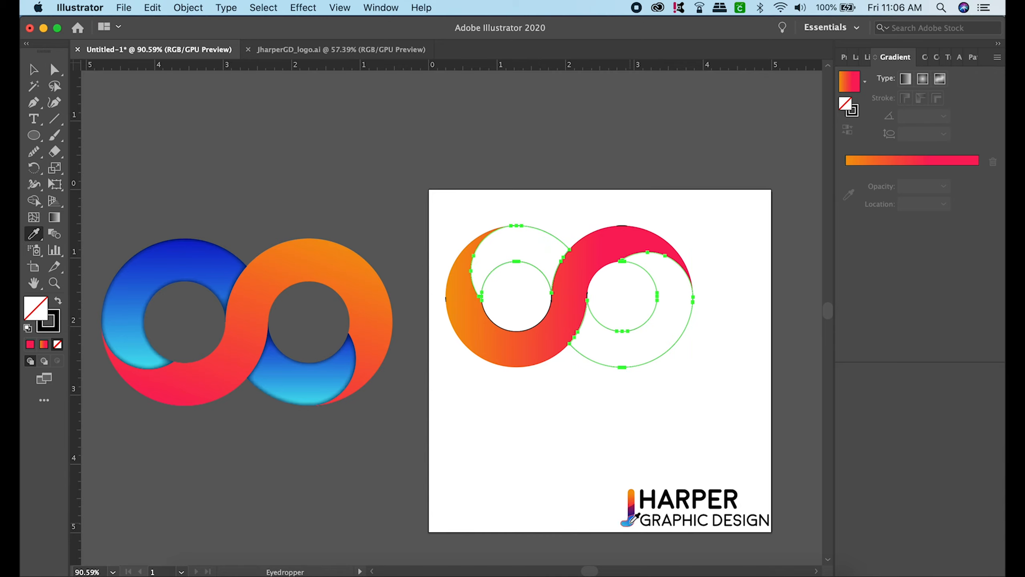
pyautogui.click(630, 517)
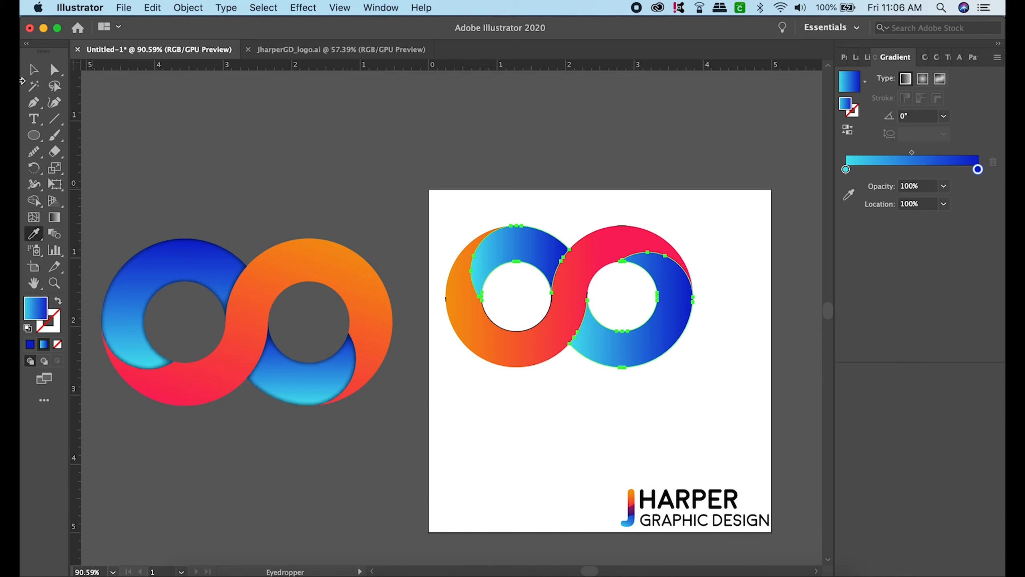
pyautogui.click(34, 70)
pyautogui.click(478, 476)
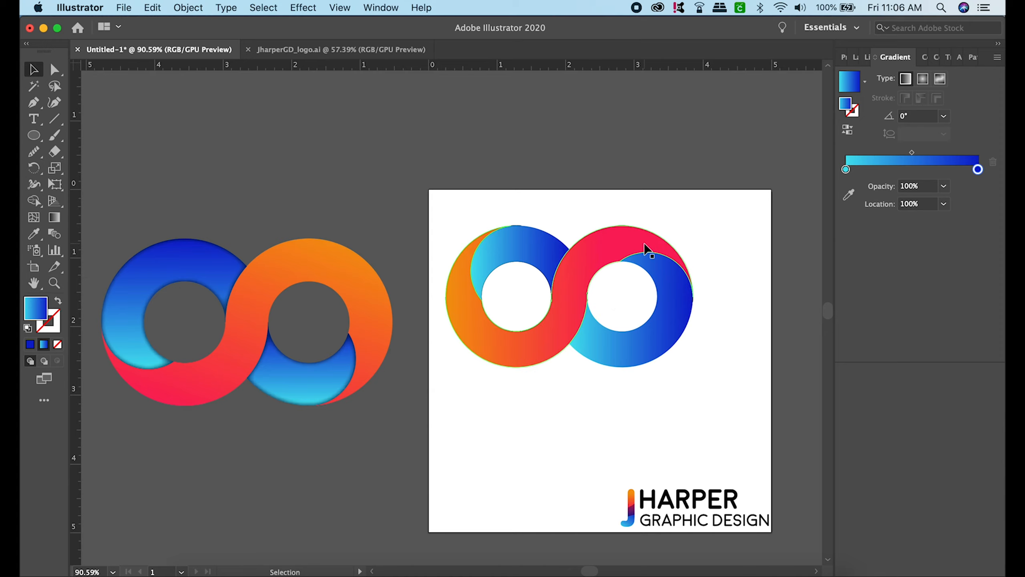
# - Delete the stray black outline fragment at the top of the right ring
pyautogui.scroll(6, 644, 243)
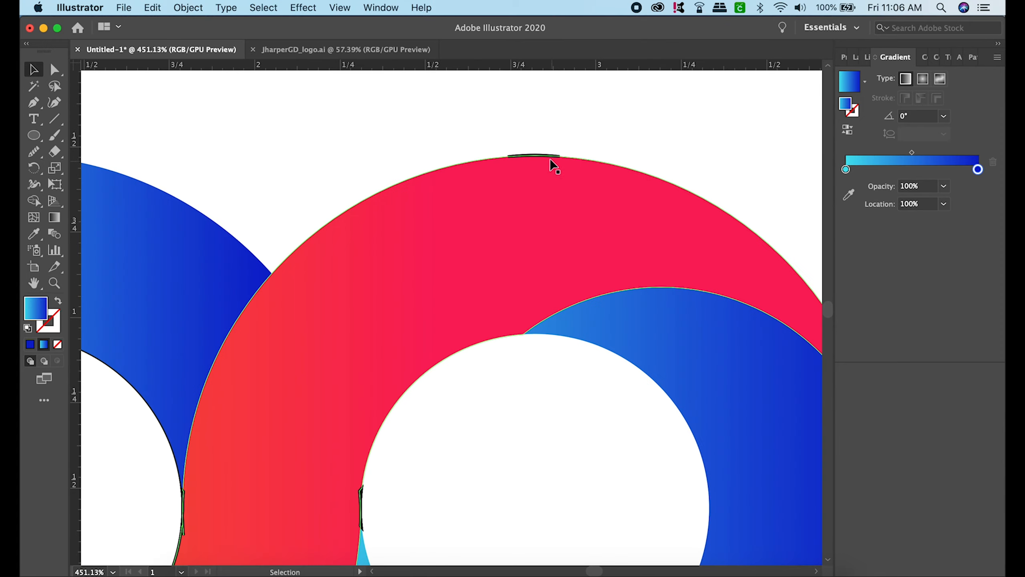
pyautogui.click(546, 157)
pyautogui.press('Delete')
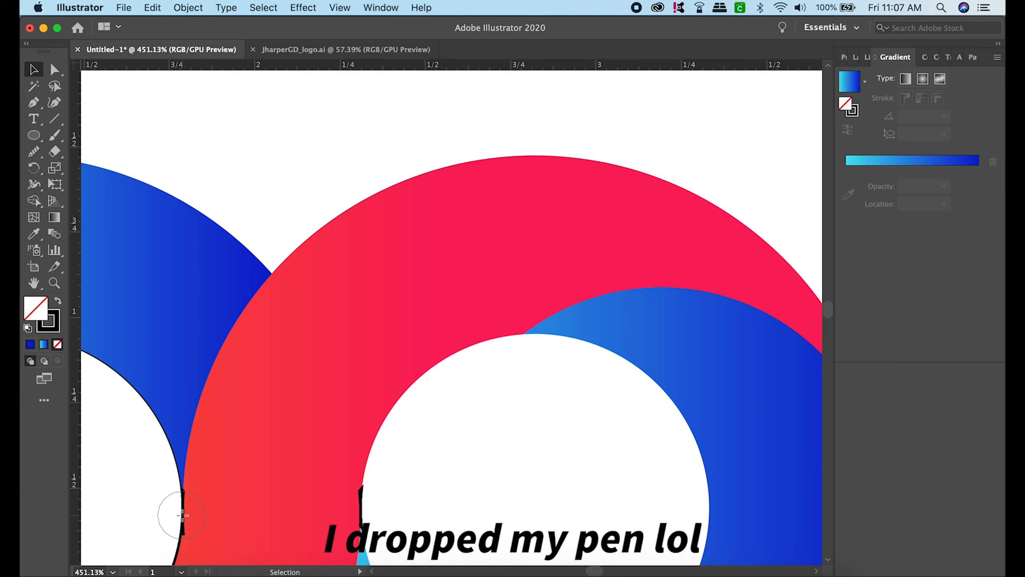
# - Select the S-shaped band and the blue crescents and lock the selection
pyautogui.hscroll(-10, 182, 515)
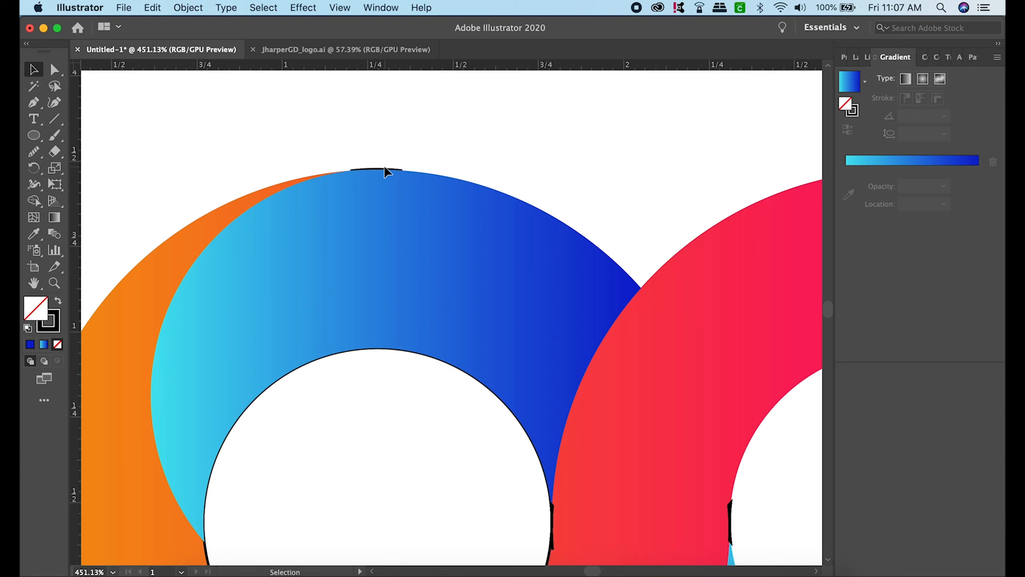
pyautogui.scroll(-5, 424, 163)
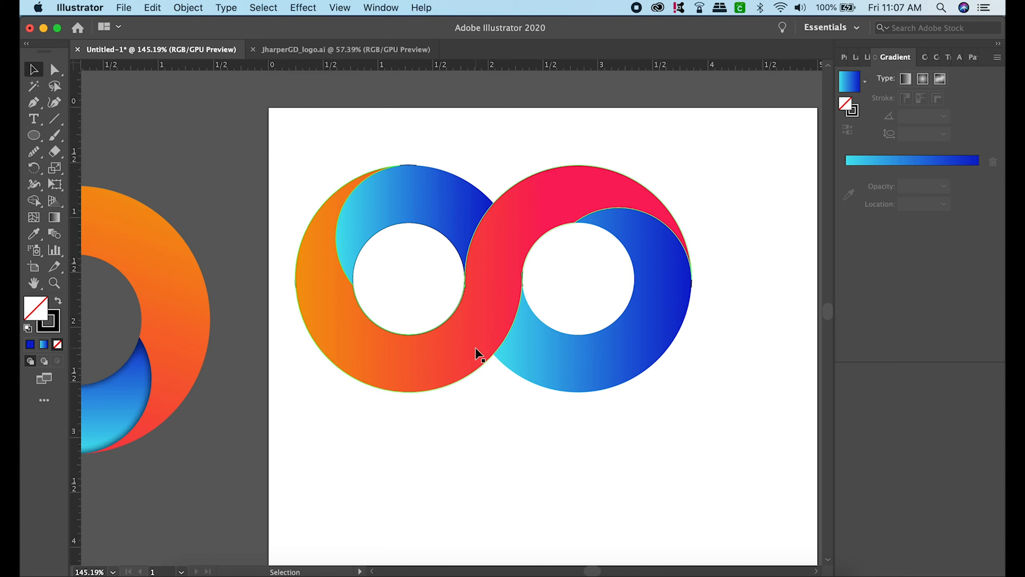
pyautogui.click(479, 314)
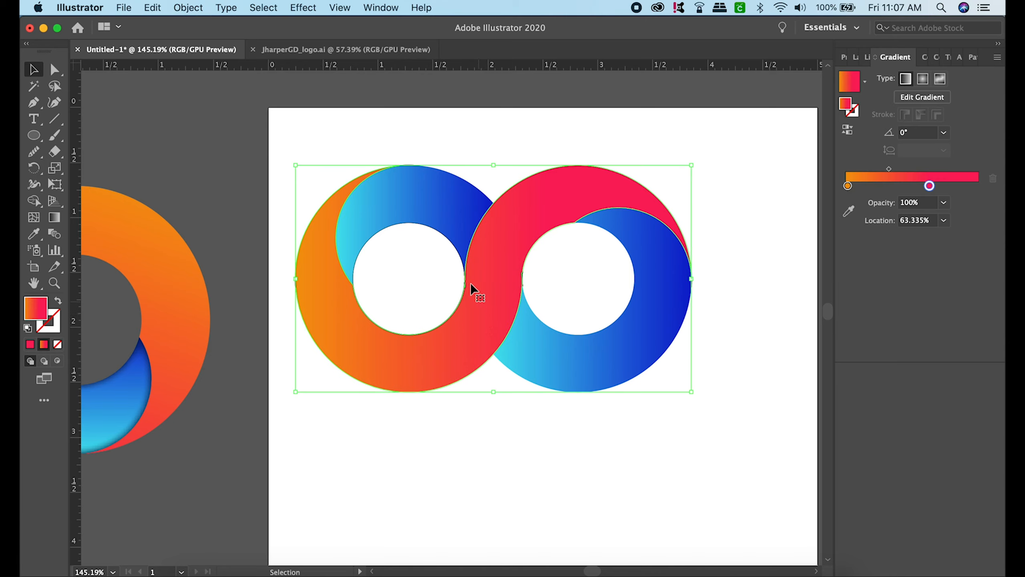
pyautogui.keyDown('shift'); pyautogui.click(402, 198); pyautogui.keyUp('shift')
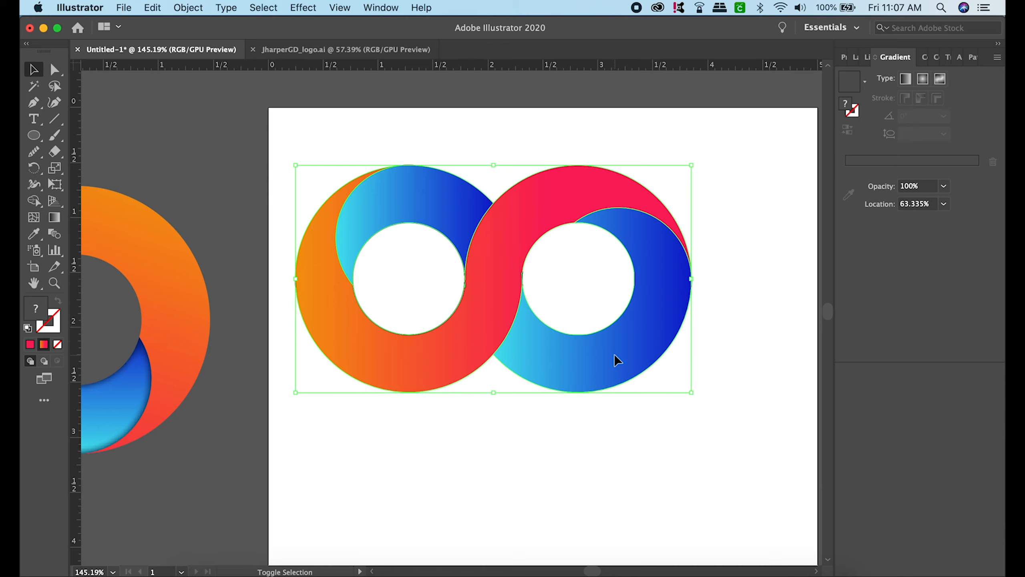
pyautogui.click(191, 8)
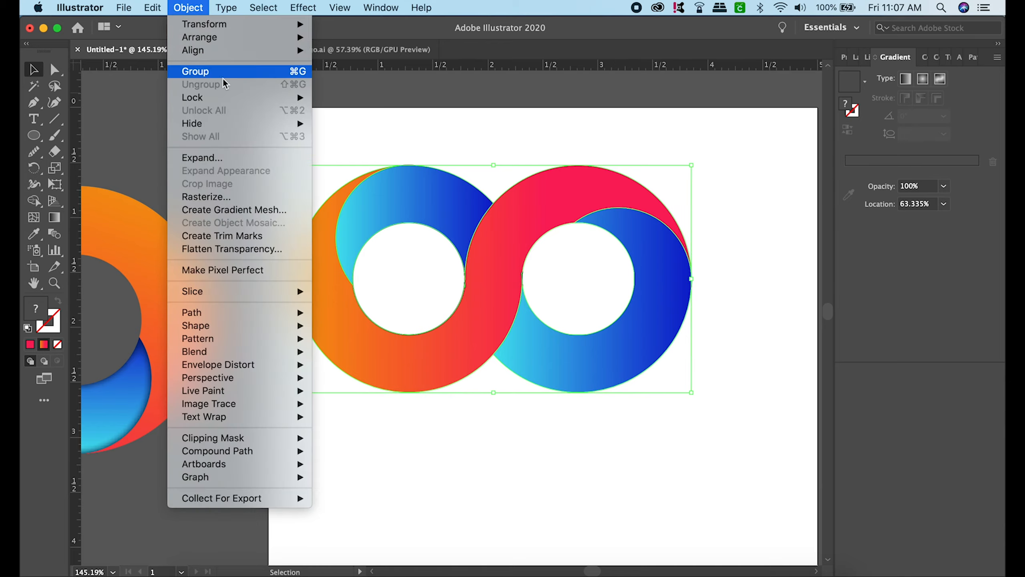
pyautogui.moveTo(231, 101)
pyautogui.click(342, 98)
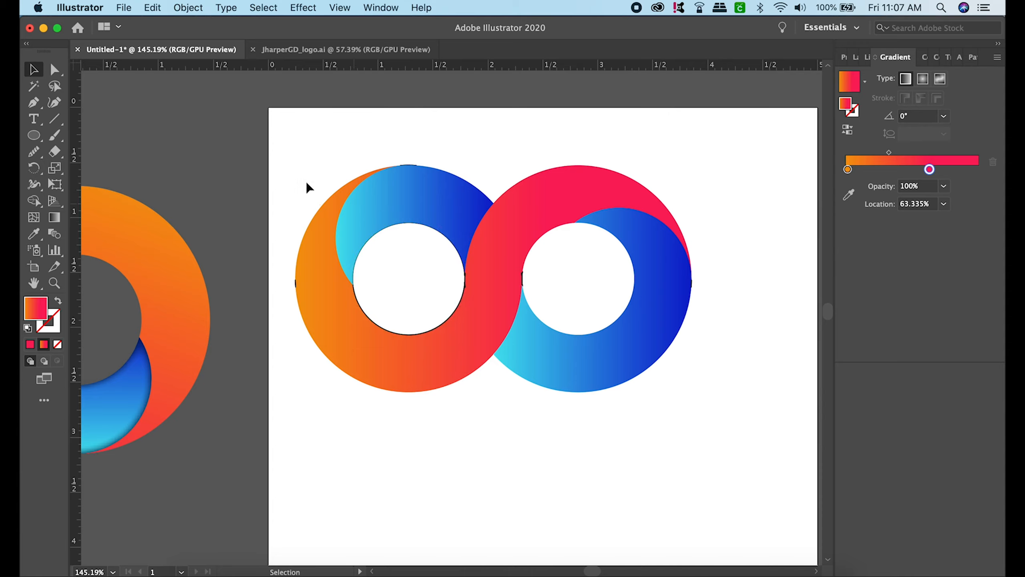
# - Delete all remaining stray black outlines around the rings and unlock the coloured shapes
pyautogui.moveTo(270, 147); pyautogui.dragTo(733, 431)
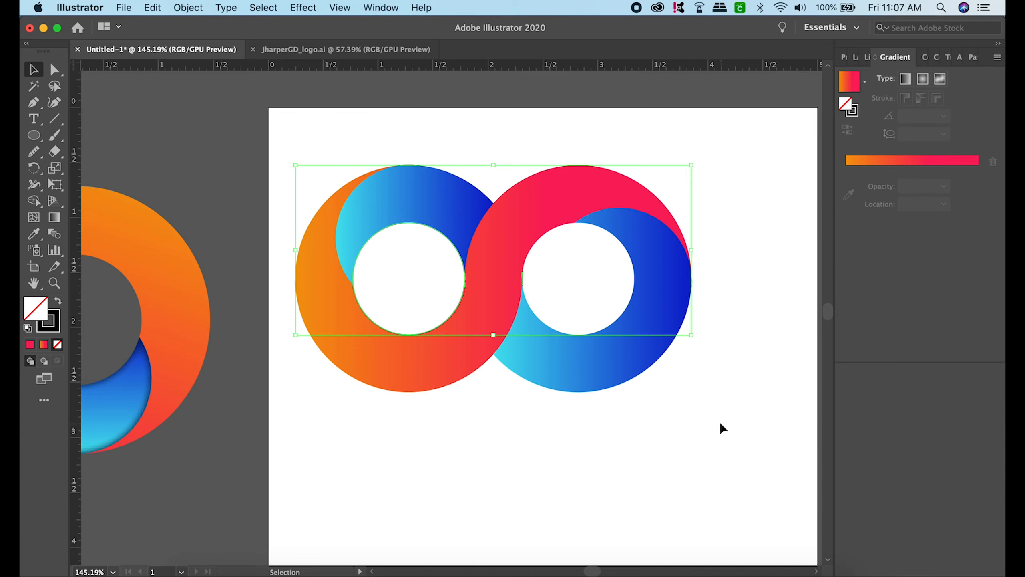
pyautogui.click(671, 363)
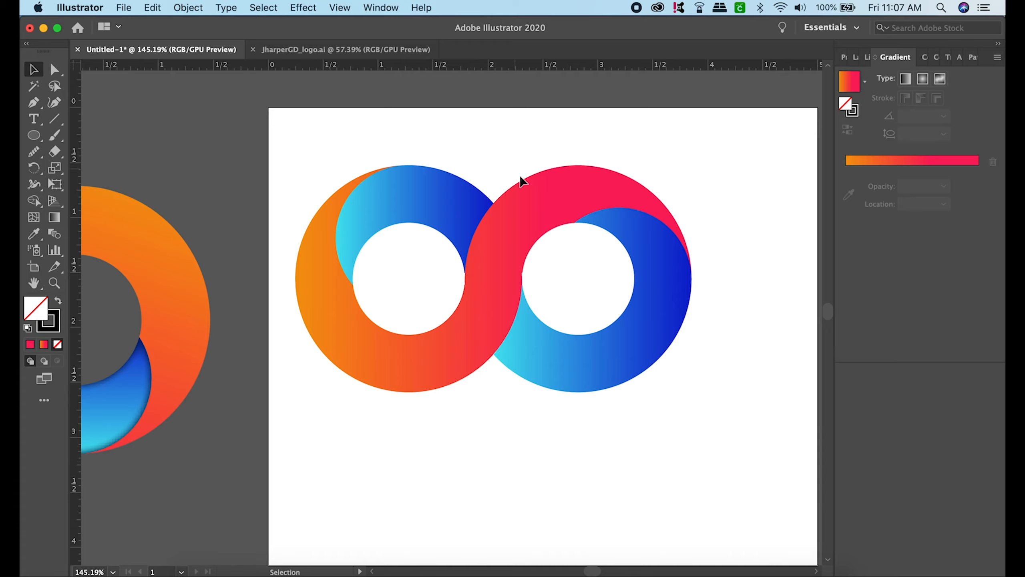
pyautogui.click(191, 6)
pyautogui.click(191, 6)
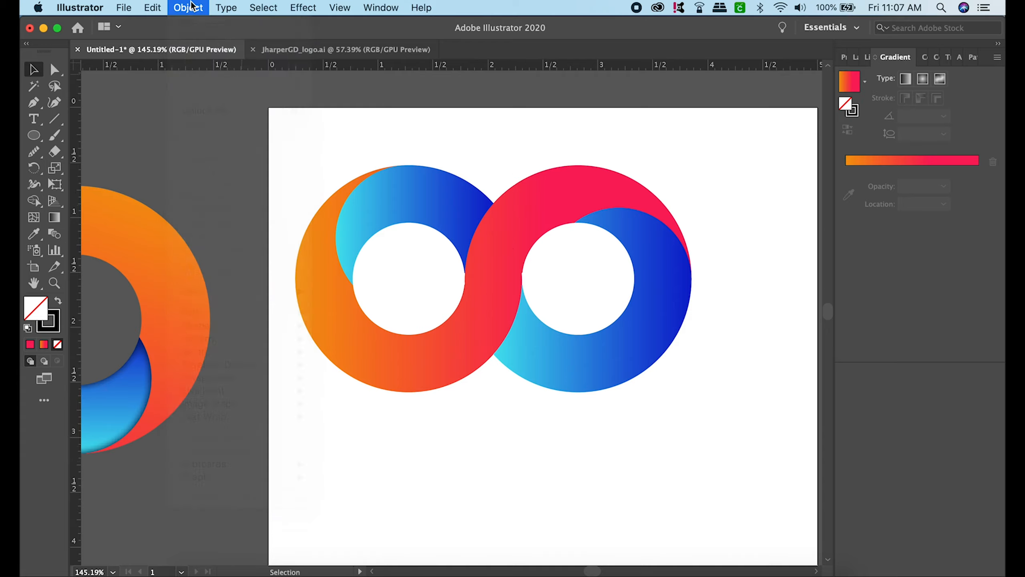
pyautogui.click(186, 5)
pyautogui.click(213, 110)
pyautogui.click(553, 465)
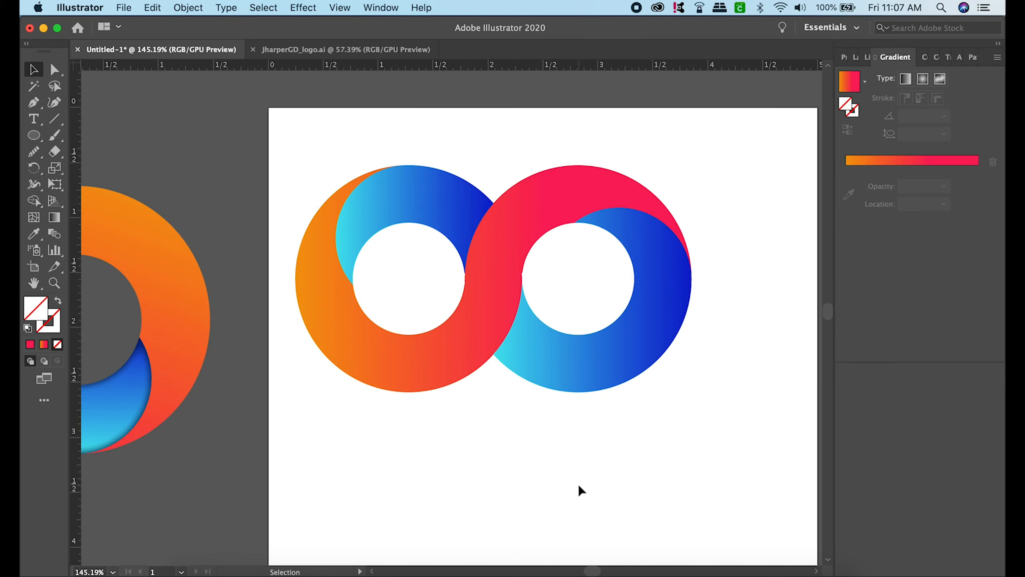
# - Select both blue gradient crescents of the new logo and start an Illustrator Stylize Inner Glow effect on them
pyautogui.scroll(-2, 579, 485)
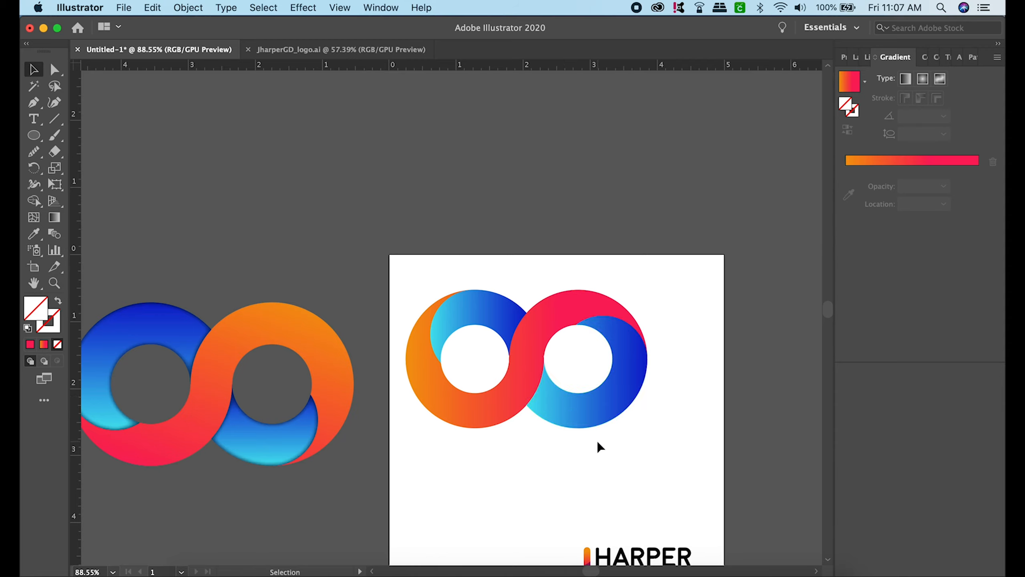
pyautogui.click(605, 418)
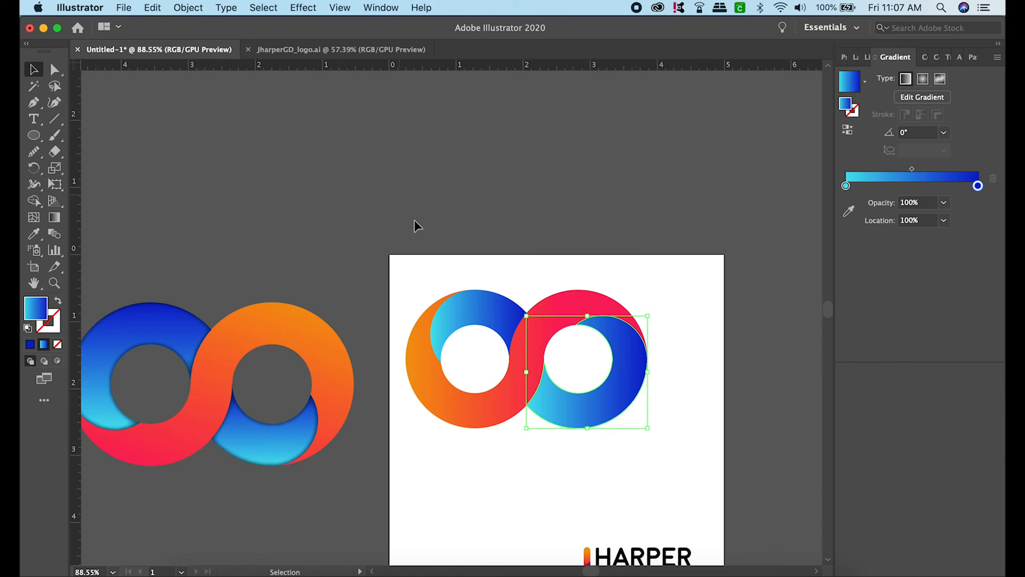
pyautogui.keyDown('shift'); pyautogui.click(487, 305); pyautogui.keyUp('shift')
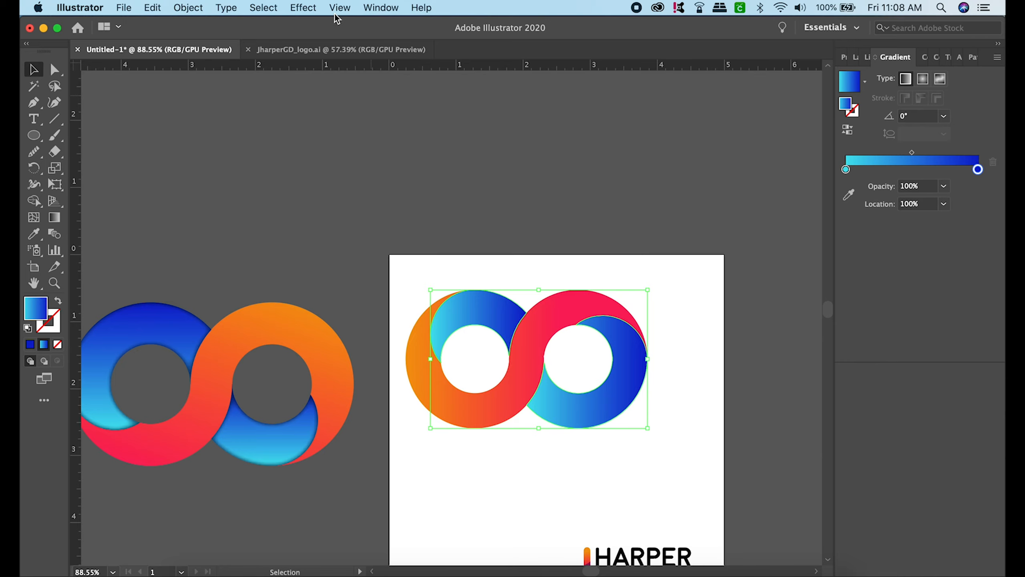
pyautogui.click(304, 9)
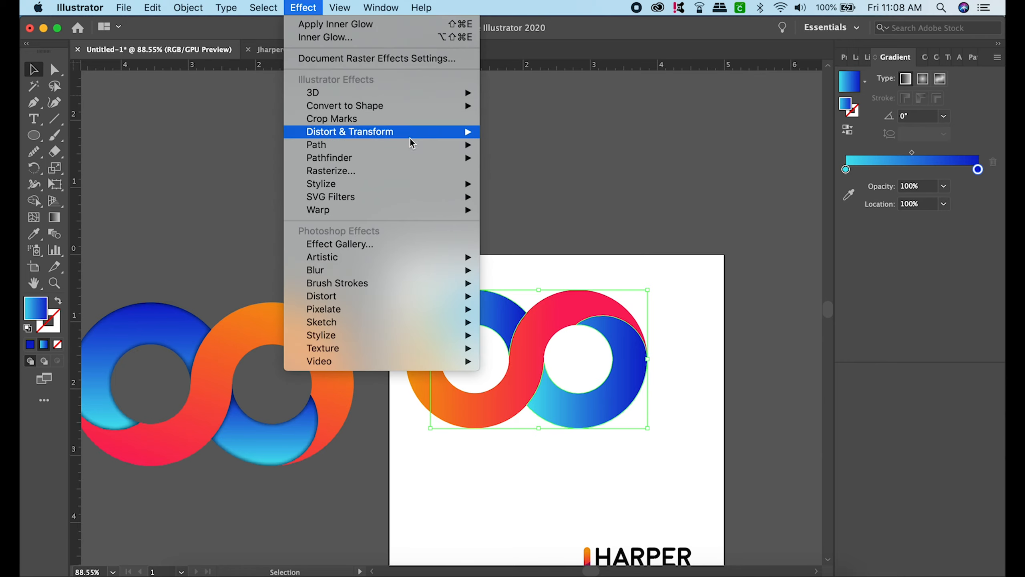
pyautogui.moveTo(467, 189)
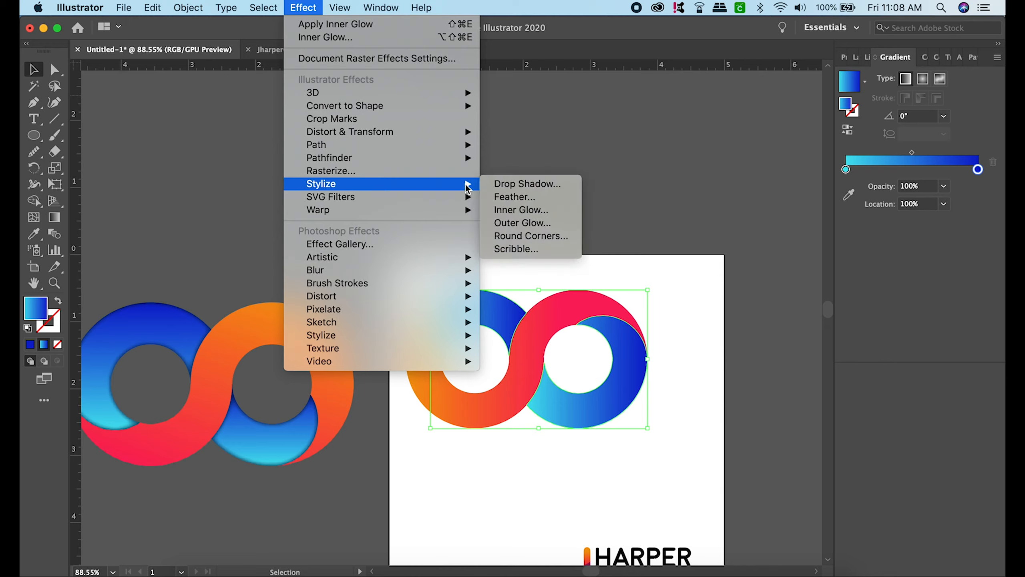
pyautogui.click(540, 212)
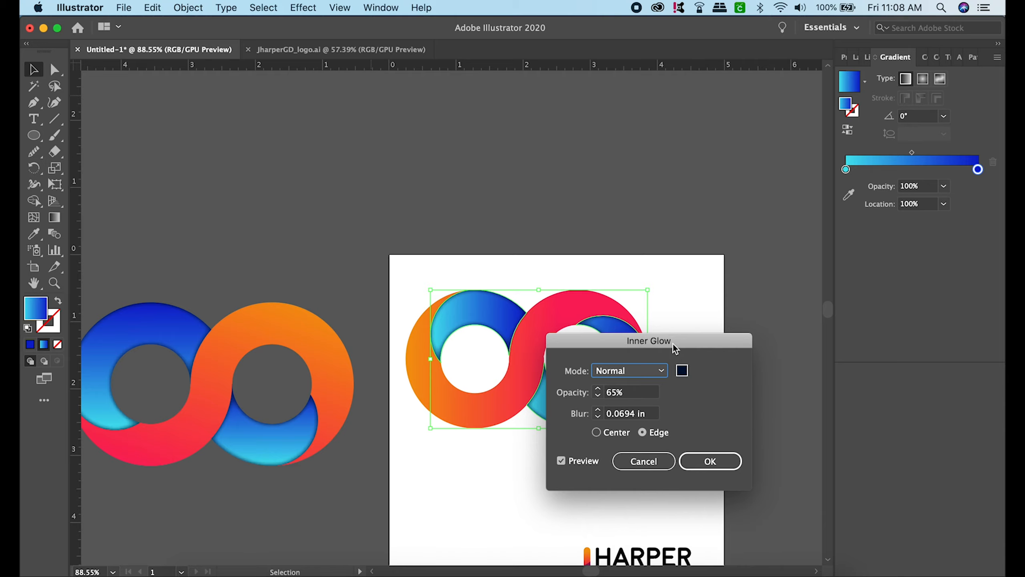
# - Try a white (ffffff) inner glow in Screen mode on the blue crescents
pyautogui.click(682, 370)
pyautogui.write('ffffff')
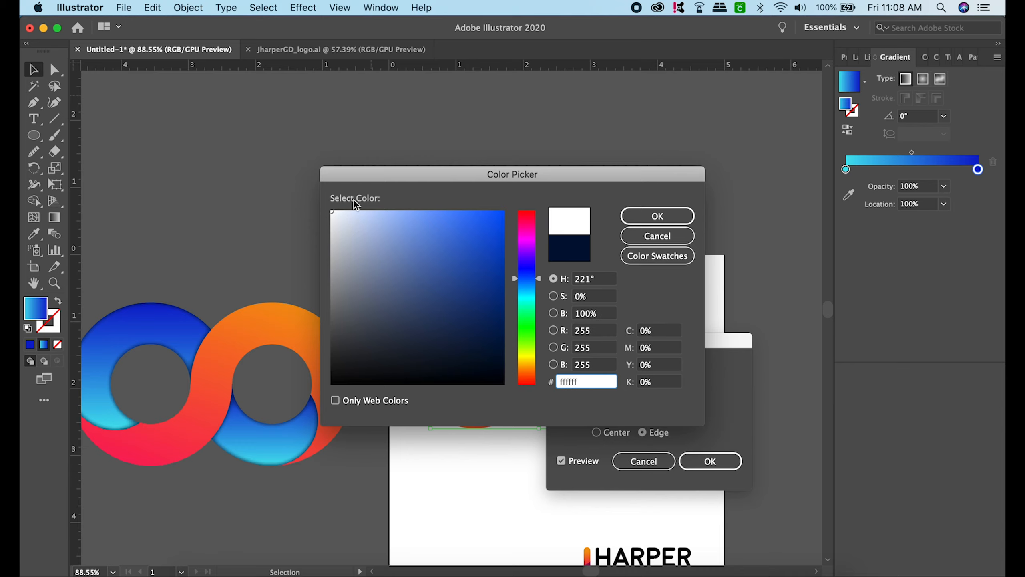
pyautogui.click(658, 216)
pyautogui.click(661, 370)
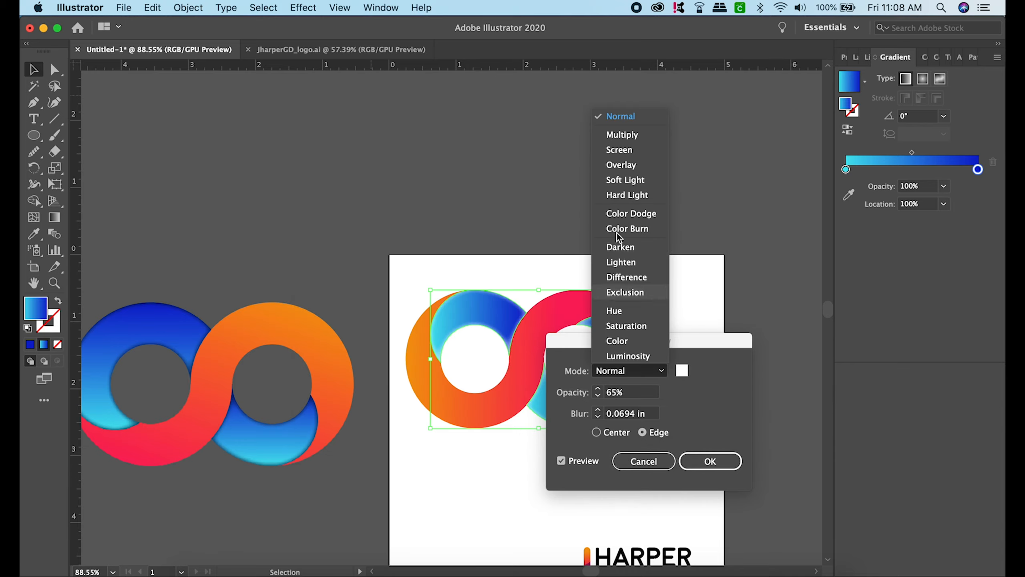
pyautogui.click(640, 149)
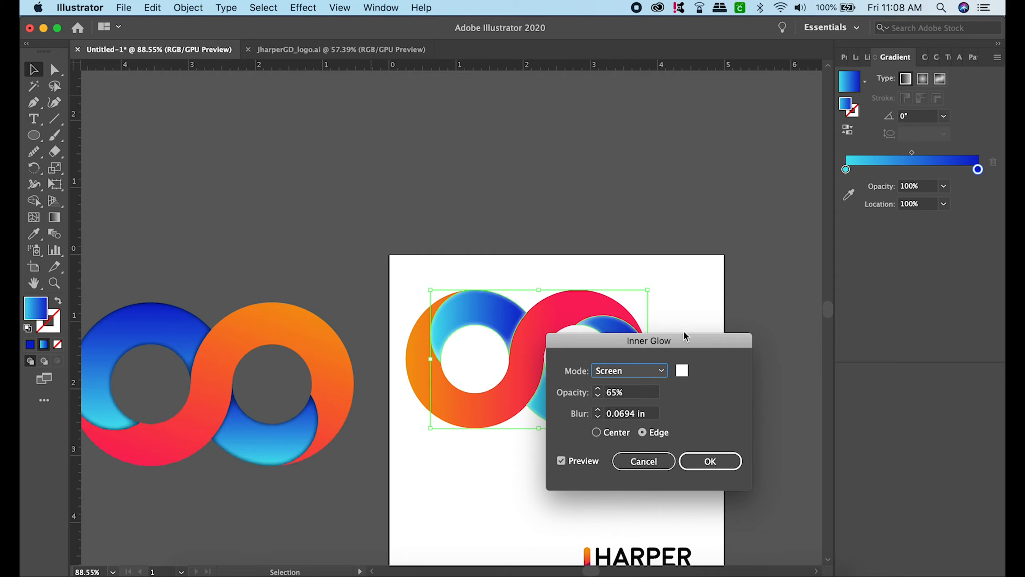
# - Set the inner glow's colour to dark navy (0b1e44) and its blending mode to Normal
pyautogui.click(683, 371)
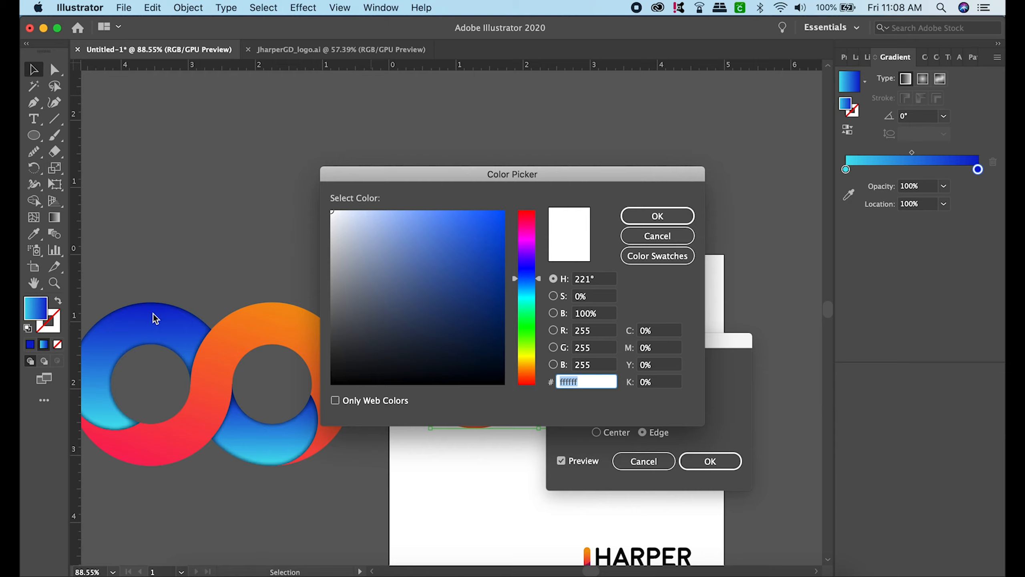
pyautogui.moveTo(480, 304); pyautogui.dragTo(476, 337)
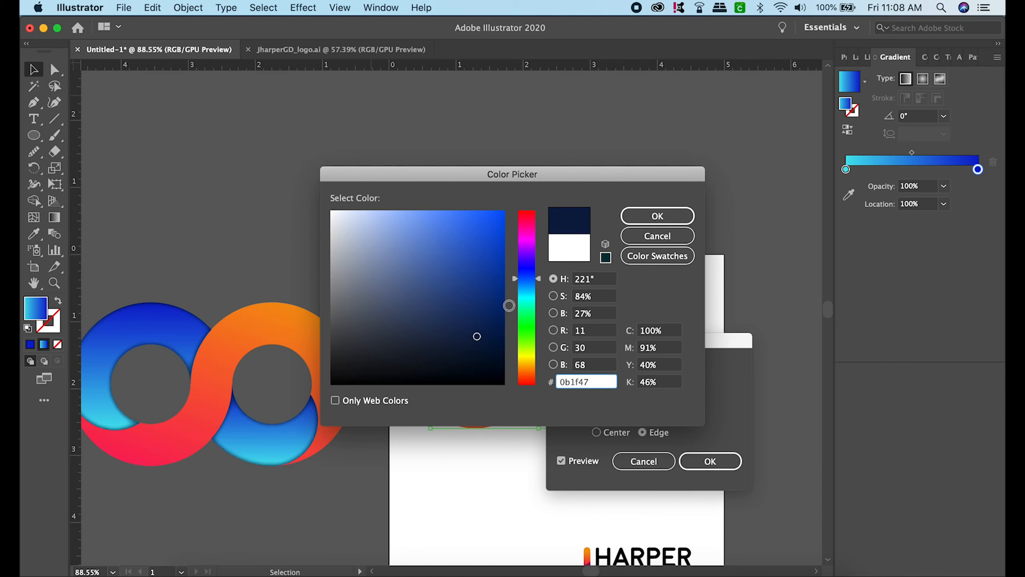
pyautogui.click(667, 220)
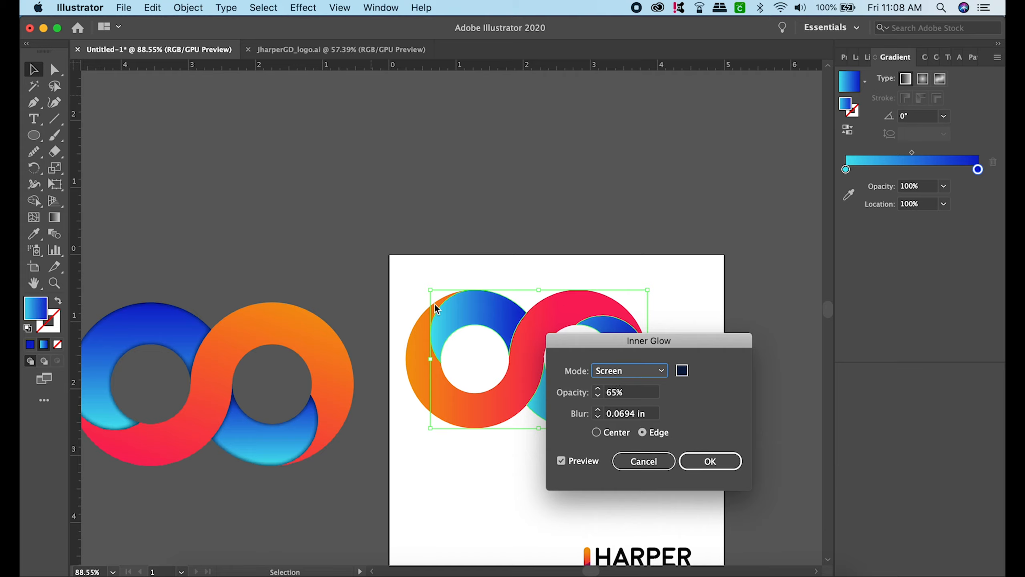
pyautogui.click(655, 373)
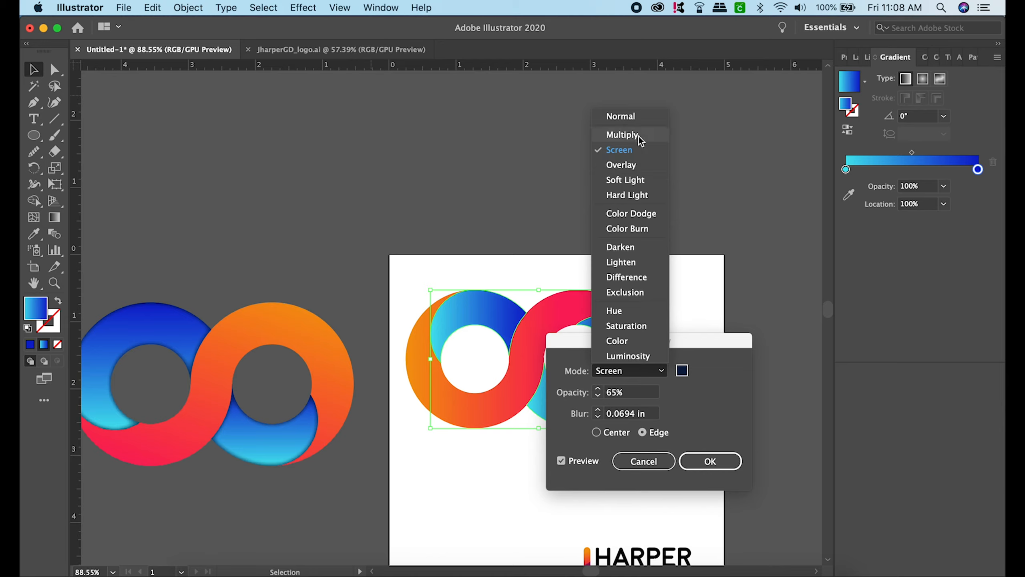
pyautogui.click(635, 117)
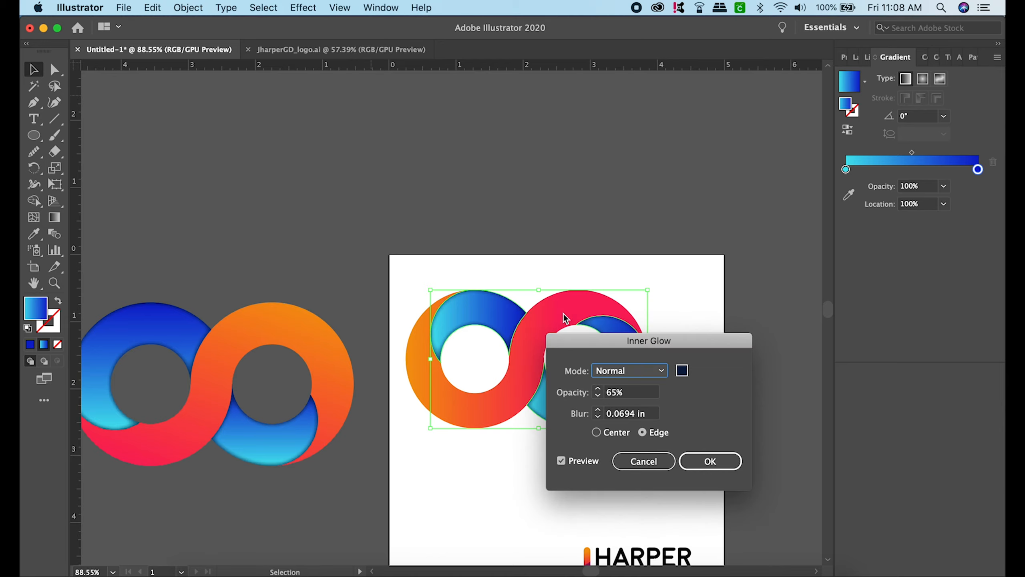
# - Fine-tune the inner glow's opacity with the artwork in view, trying 100% and 55%, and apply the effect to the crescents
pyautogui.moveTo(686, 345); pyautogui.dragTo(807, 303)
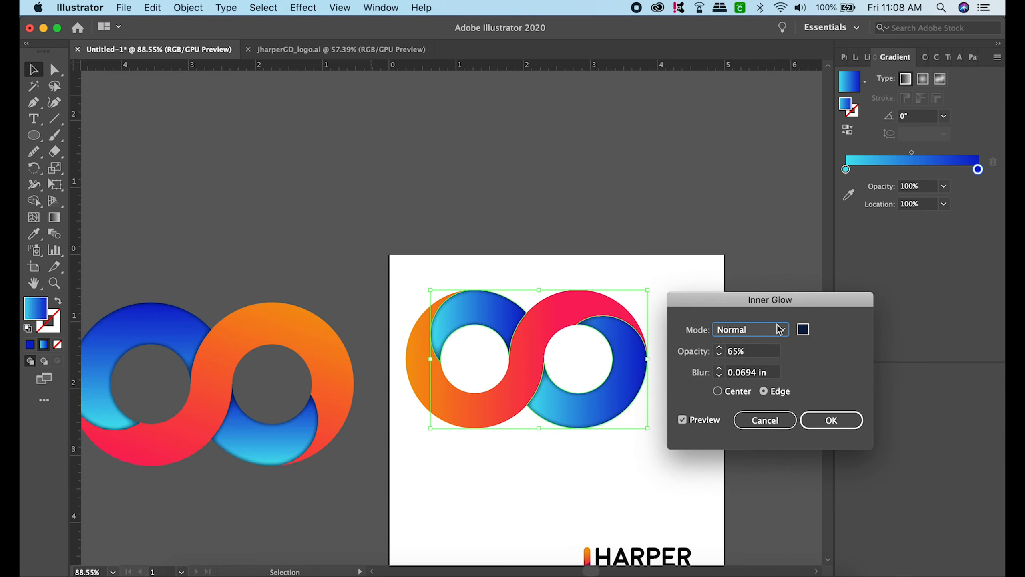
pyautogui.click(683, 421)
pyautogui.click(721, 350)
pyautogui.write('100%')
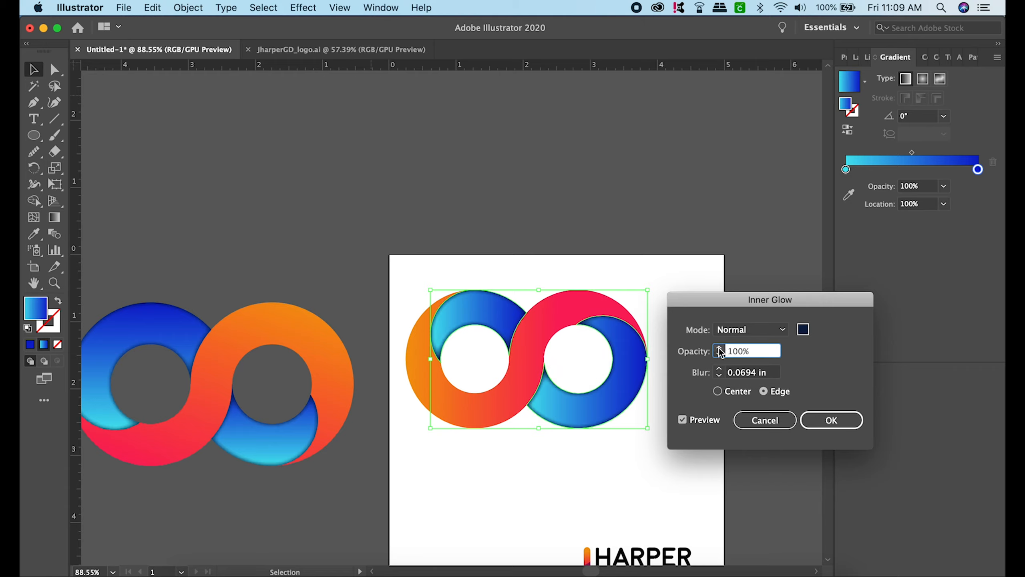
pyautogui.click(720, 350)
pyautogui.click(716, 356)
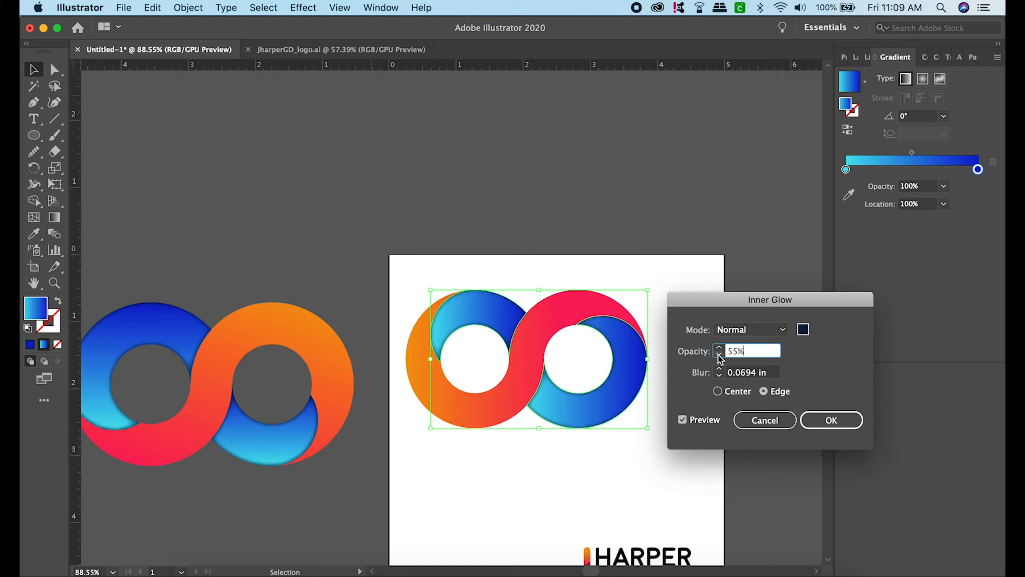
pyautogui.click(719, 348)
pyautogui.click(718, 348)
pyautogui.click(719, 355)
pyautogui.click(830, 421)
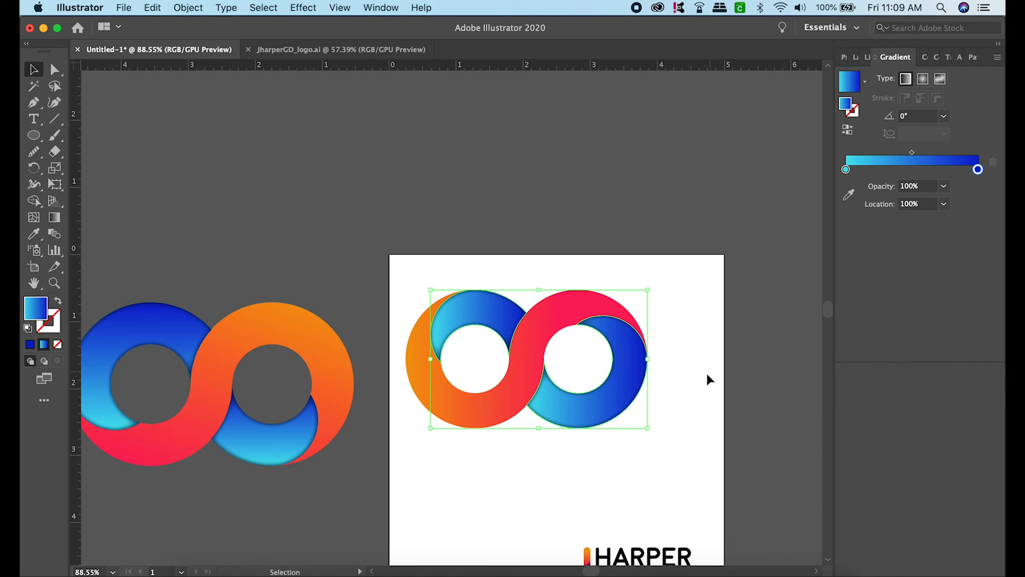
# - Deselect the crescents and select all the shapes of the new infinity logo together
pyautogui.click(691, 378)
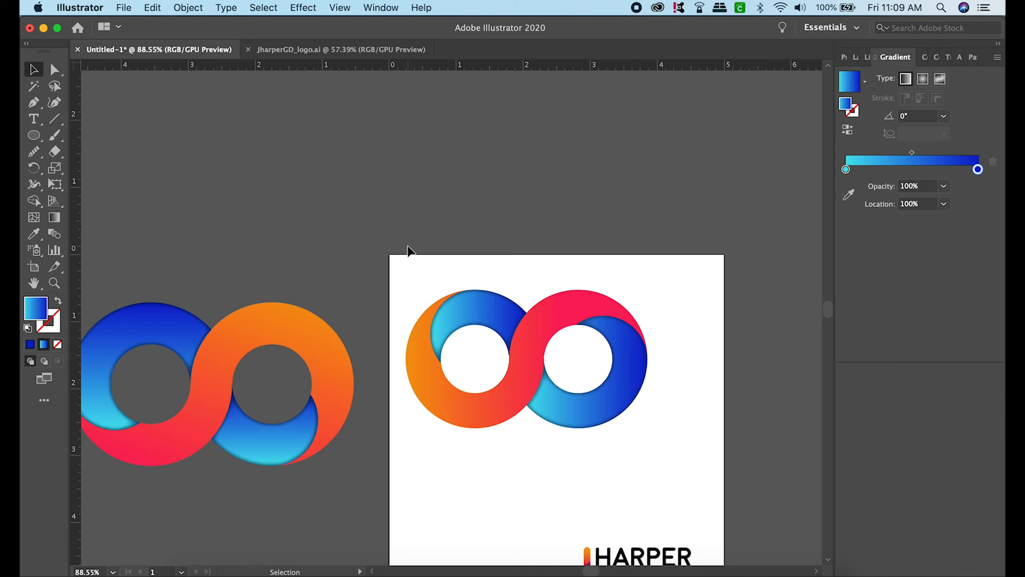
pyautogui.moveTo(399, 244); pyautogui.dragTo(706, 449)
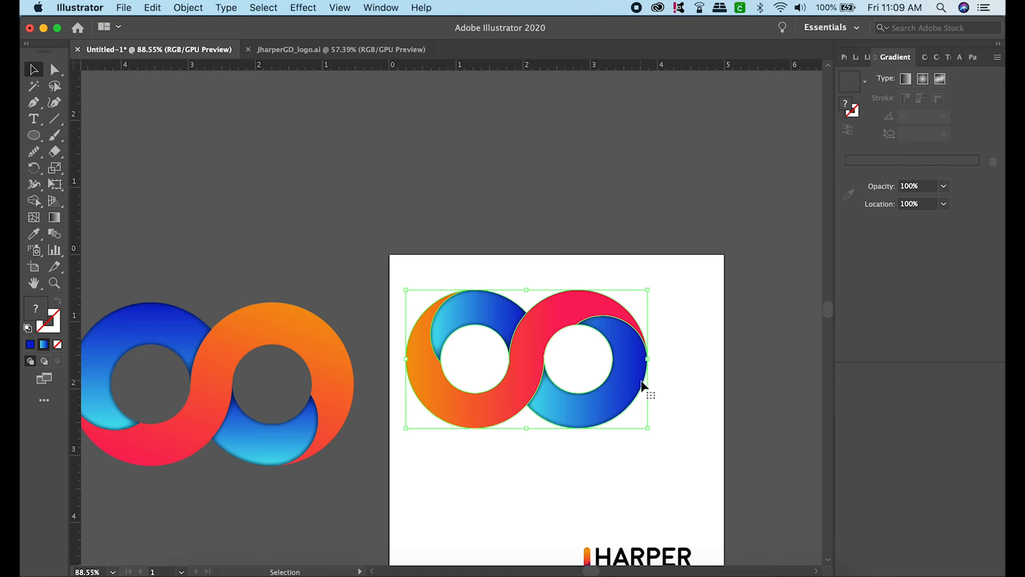
pyautogui.click(545, 247)
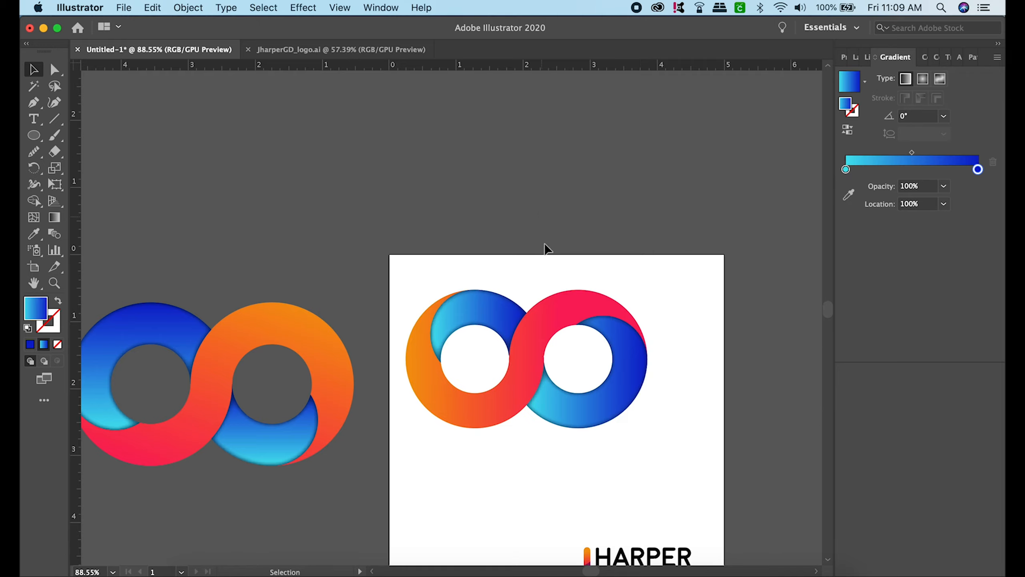
pyautogui.moveTo(556, 309); pyautogui.dragTo(577, 347)
pyautogui.scroll(-3, 551, 292)
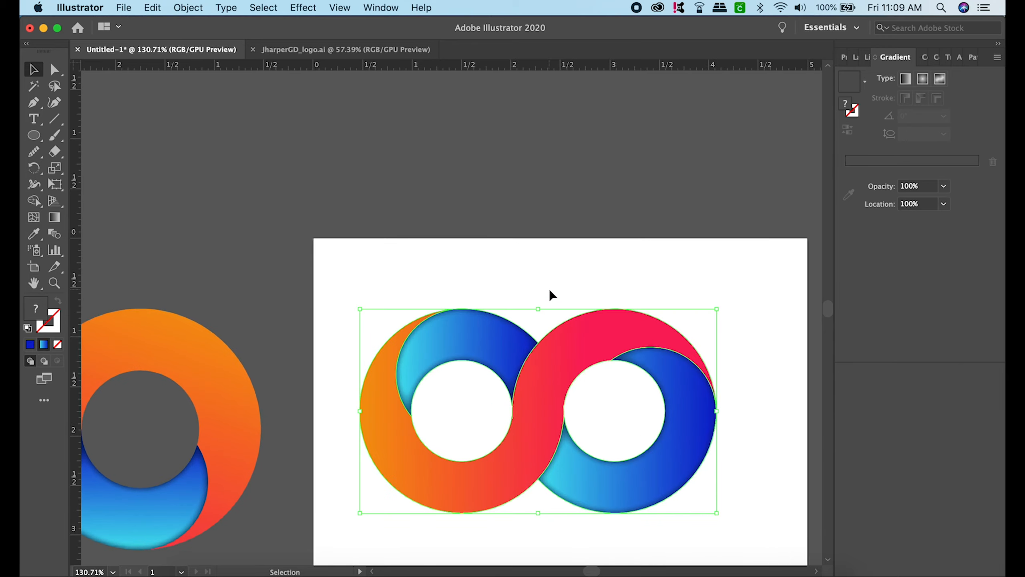